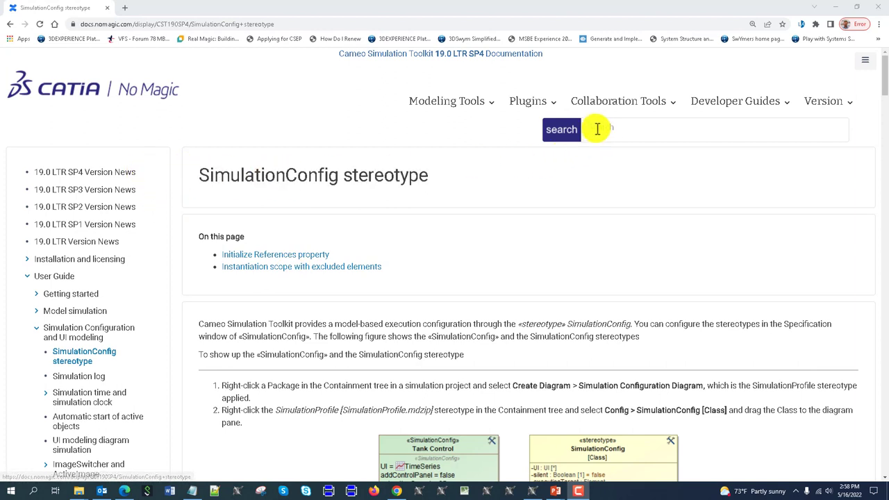
# - Skim the SimulationConfig stereotype documentation page through its tag definitions and the Initialize References section
pyautogui.click(621, 131)
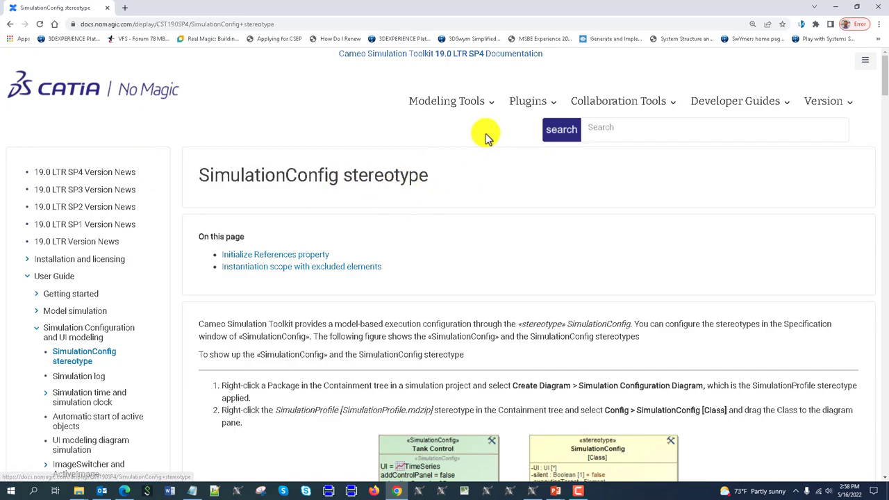
pyautogui.scroll(-15, 605, 236)
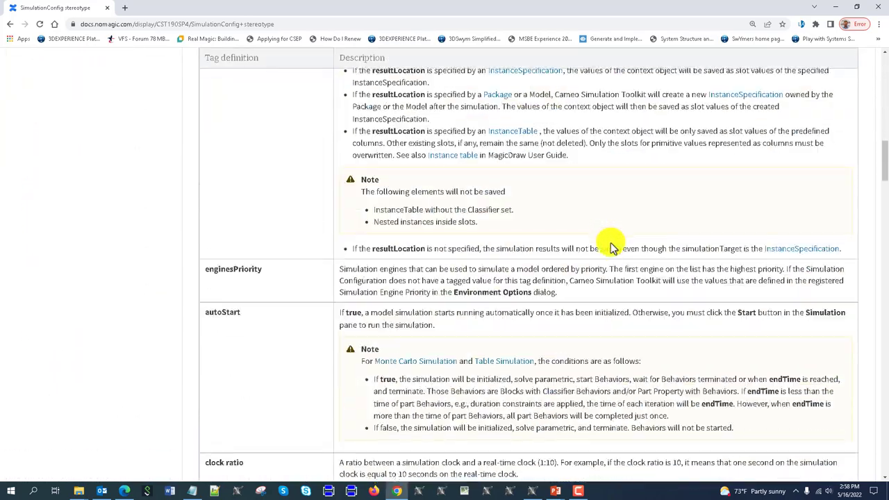
pyautogui.scroll(-20, 611, 248)
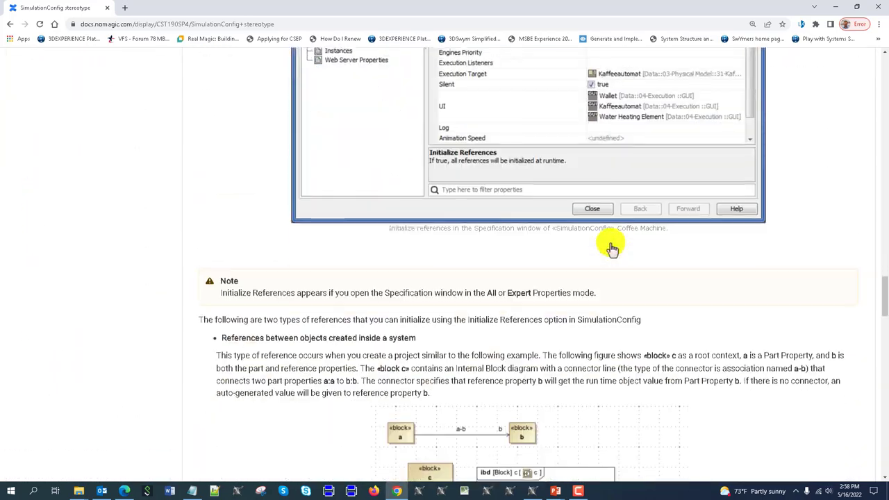
pyautogui.scroll(-5, 612, 249)
pyautogui.scroll(20, 611, 243)
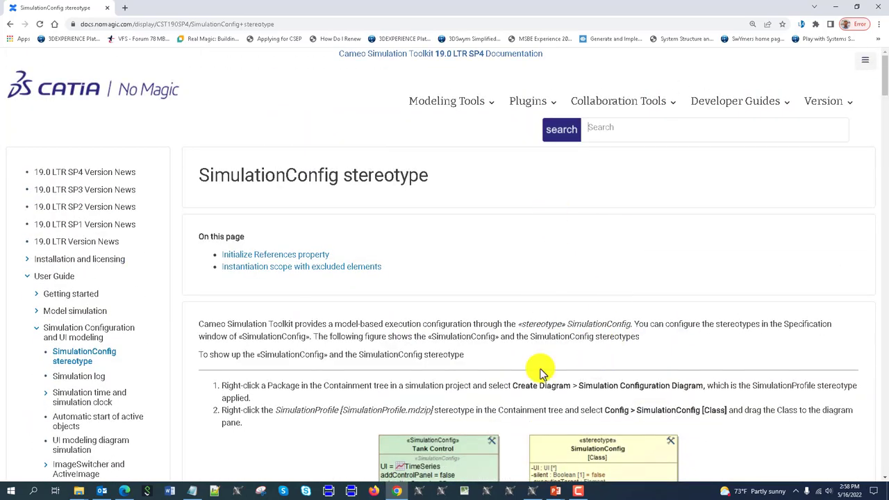
# - Switch to Cameo Systems Modeler and view the simulation commands available for the System block in the Model diagram
pyautogui.click(532, 491)
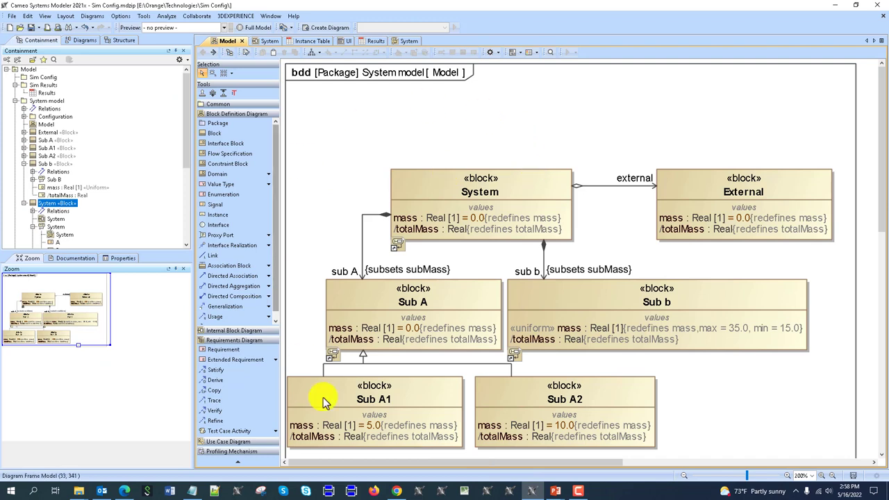
pyautogui.rightClick(431, 175)
pyautogui.moveTo(521, 326)
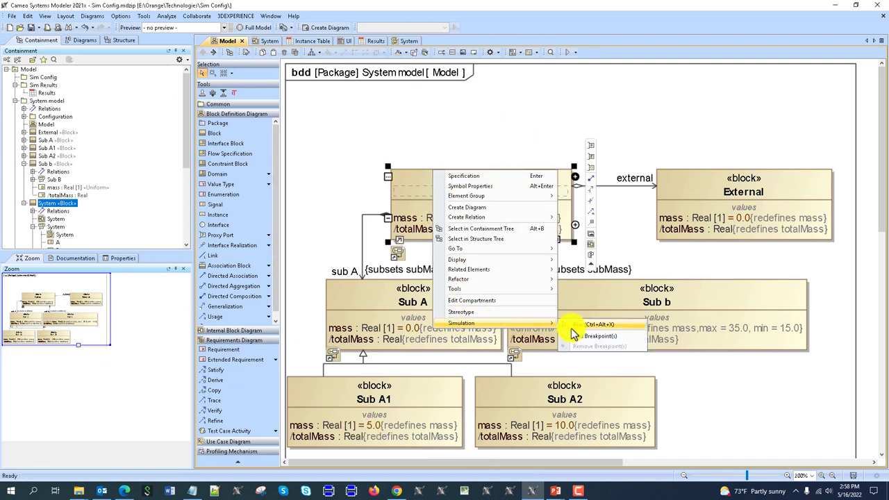
pyautogui.click(462, 144)
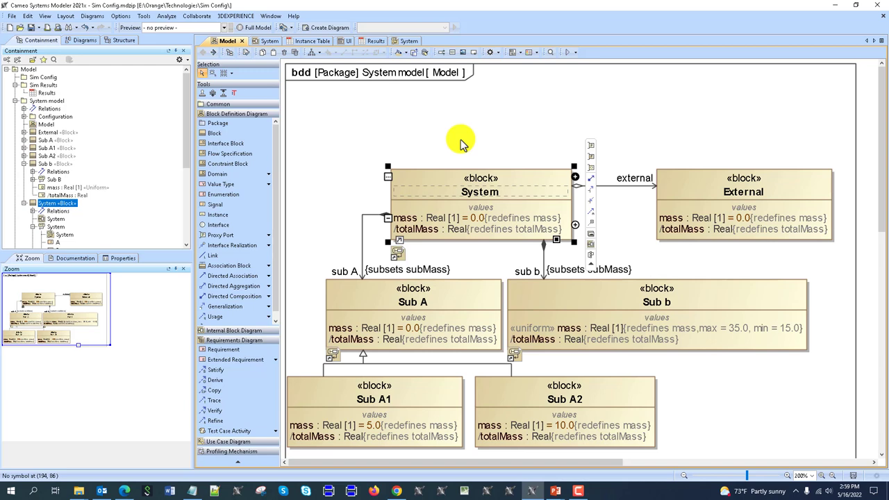
# - Create a Simulation Configuration Diagram in the Sim Config package and name its simulation configuration Test A
pyautogui.click(40, 78)
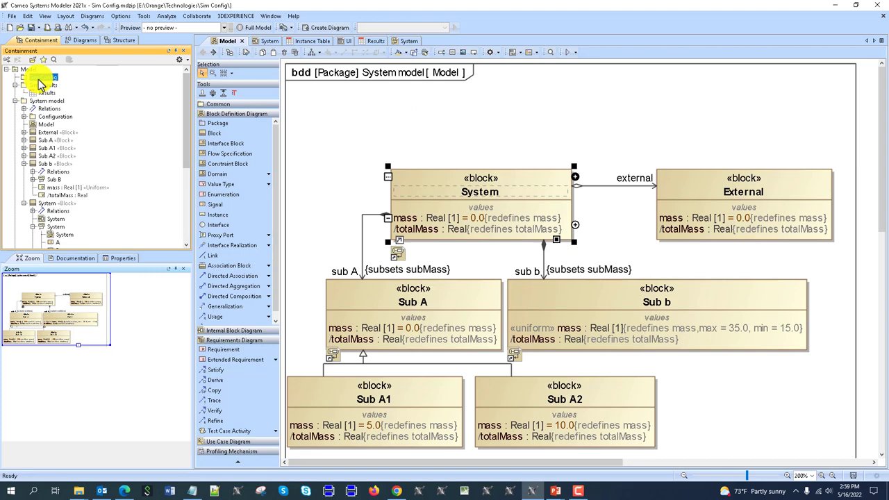
pyautogui.click(320, 29)
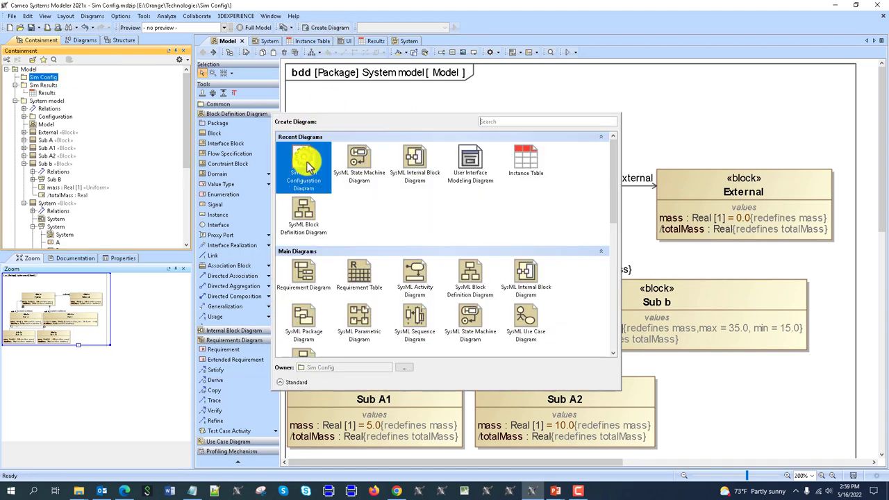
pyautogui.press('Escape')
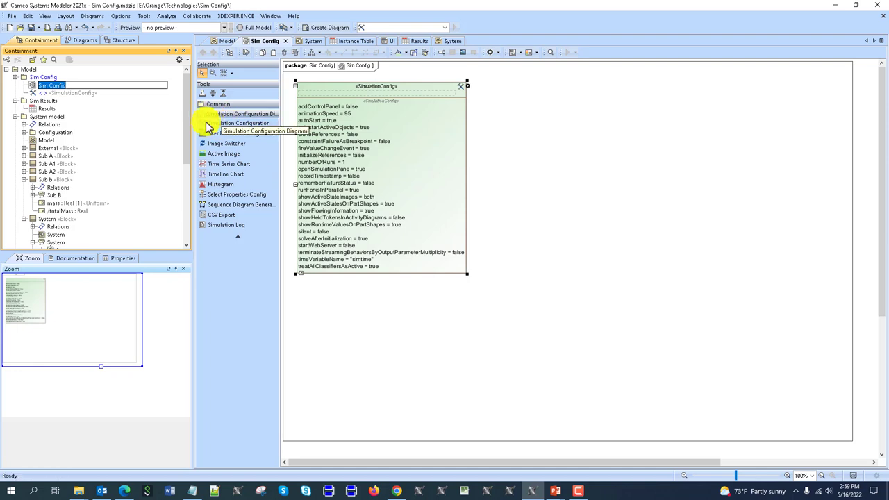
pyautogui.click(373, 94)
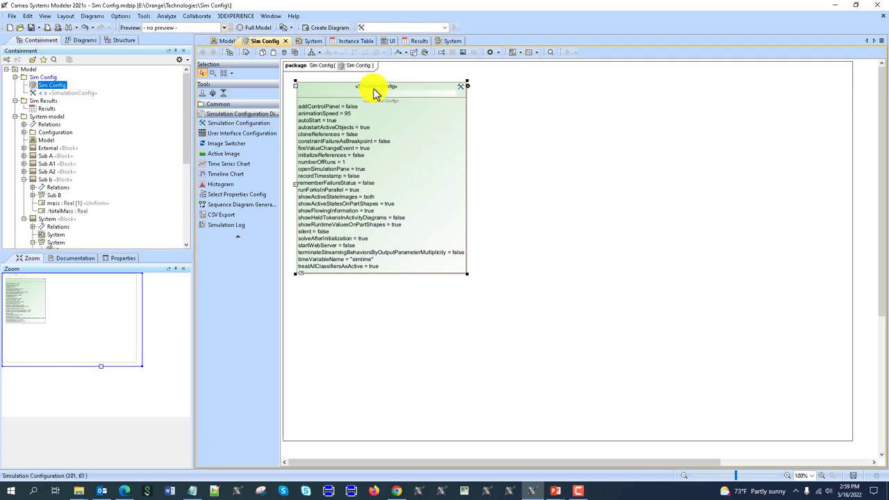
pyautogui.write('Test A')
pyautogui.click(574, 170)
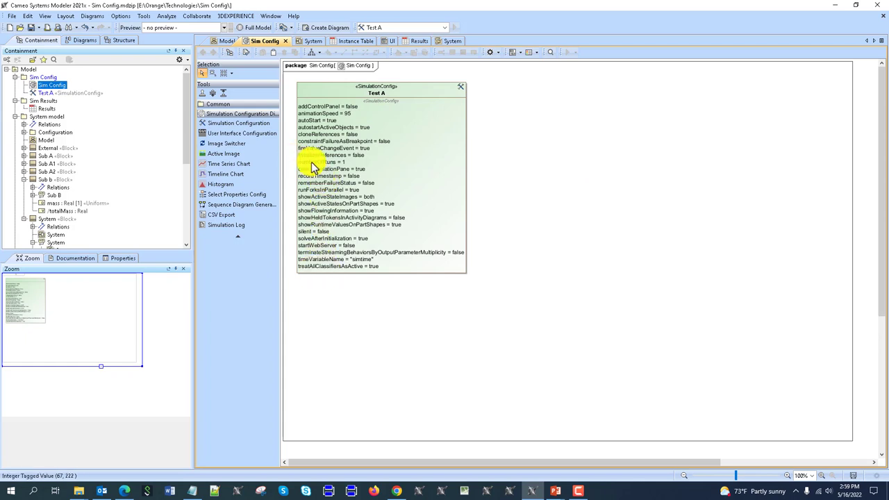
# - Assign the System block from the System model package as the execution target of Test A
pyautogui.scroll(-3, 129, 143)
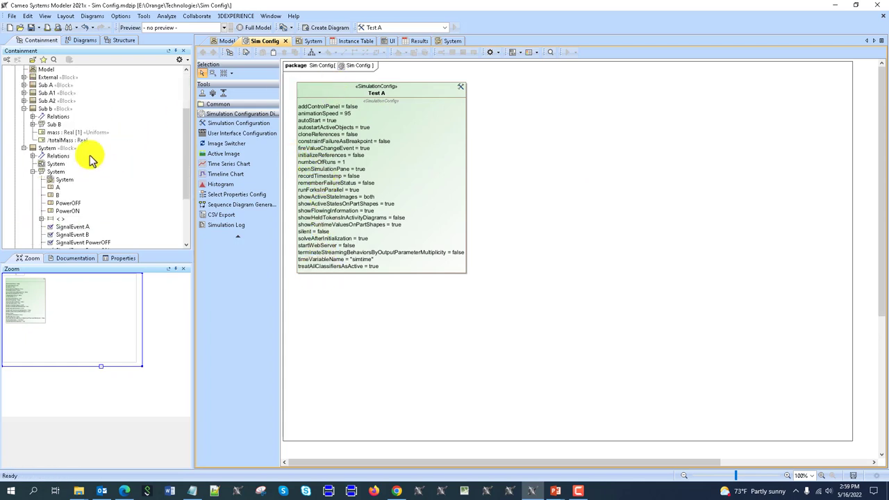
pyautogui.moveTo(41, 149); pyautogui.dragTo(275, 122)
pyautogui.moveTo(329, 99); pyautogui.dragTo(325, 149)
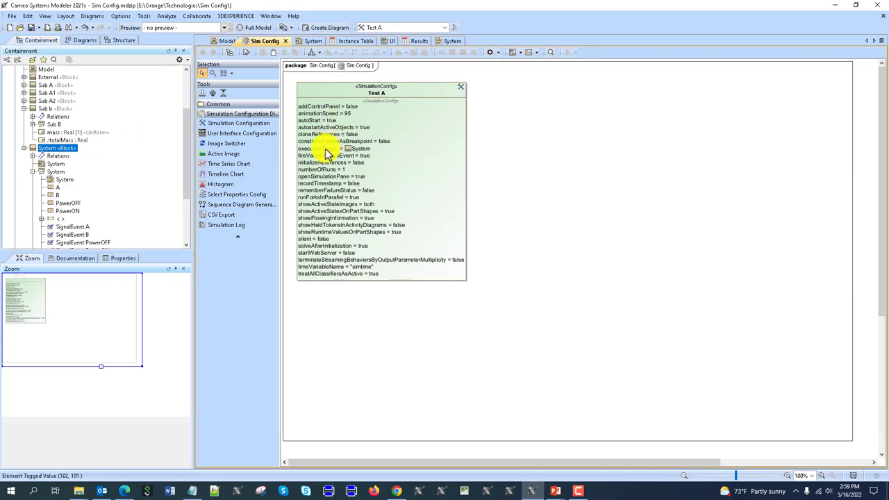
# - Look at the Model diagram, return to the Sim Config diagram and check the list of runnable simulation configurations
pyautogui.click(220, 41)
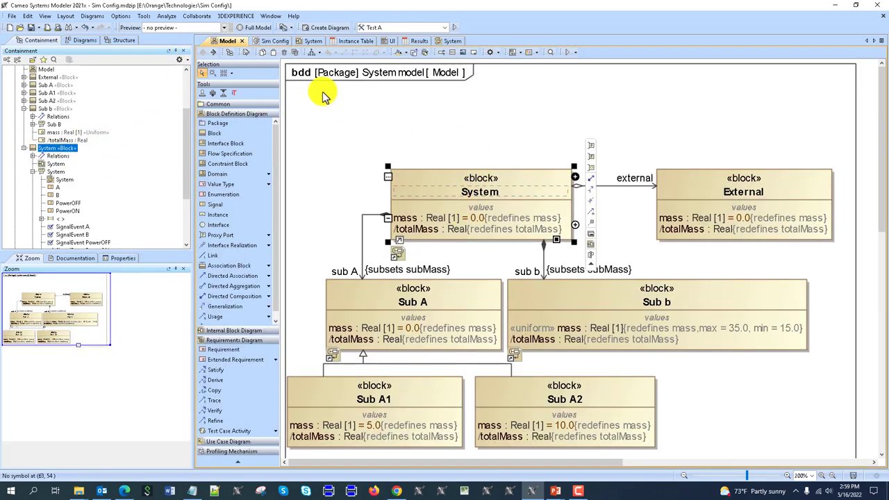
pyautogui.click(271, 41)
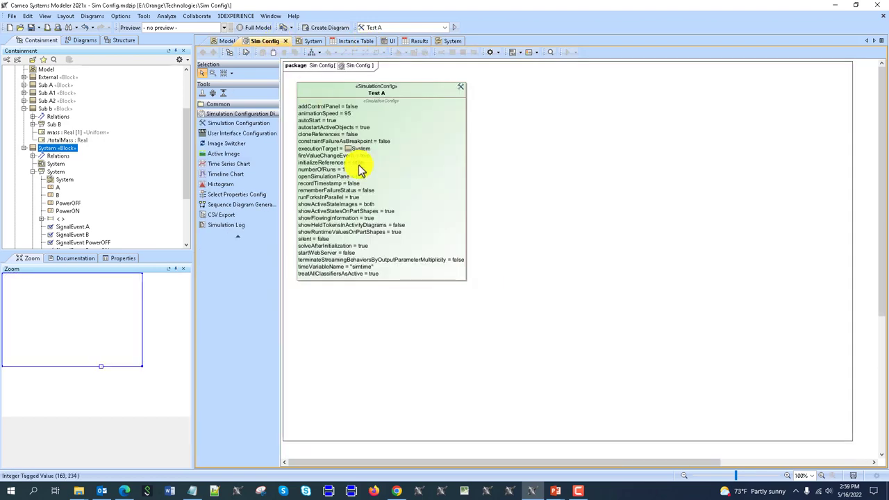
pyautogui.click(379, 29)
pyautogui.click(381, 35)
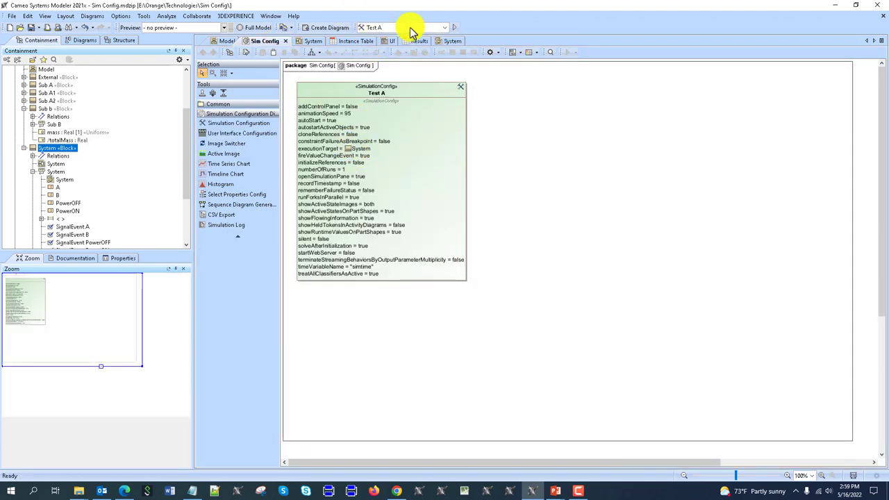
pyautogui.click(423, 30)
pyautogui.click(414, 38)
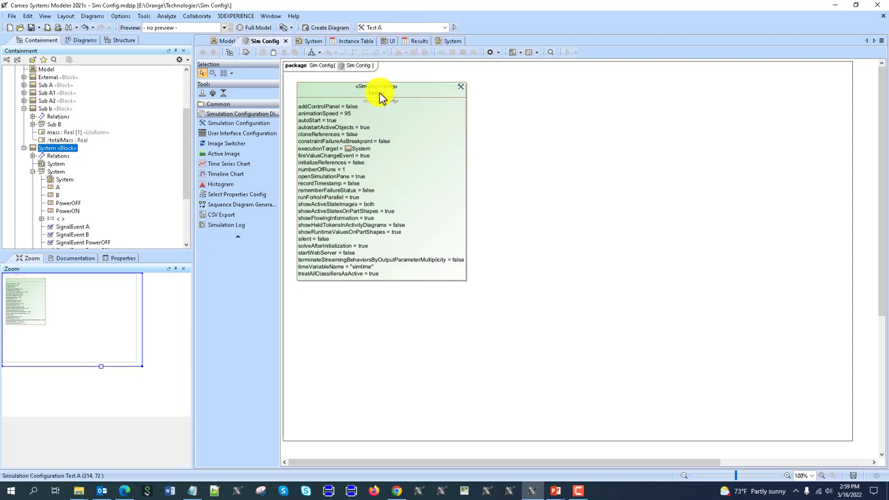
# - Add a second simulation configuration named Test B beside Test A, with the System block as its execution target
pyautogui.click(225, 123)
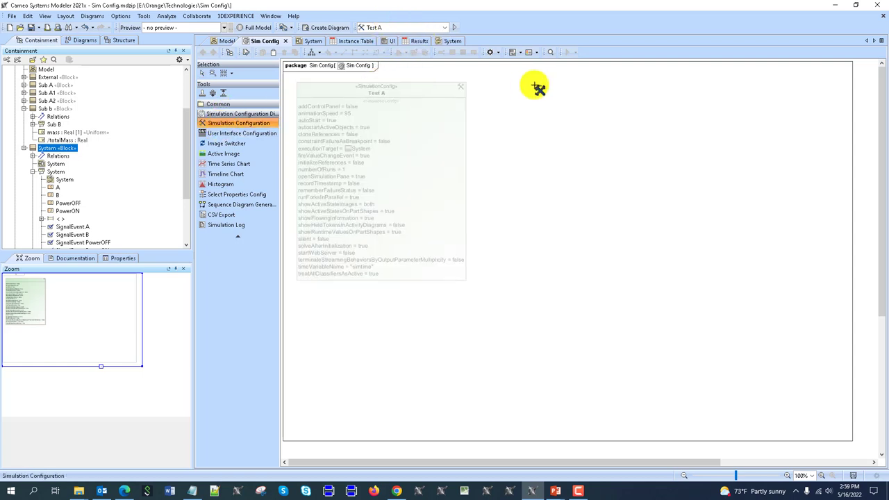
pyautogui.click(489, 87)
pyautogui.write('Test ')
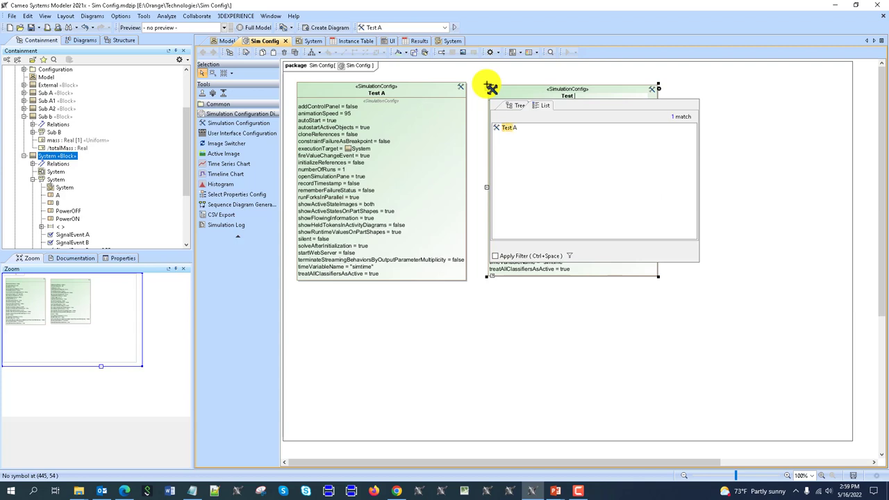
pyautogui.write('B')
pyautogui.press('Return')
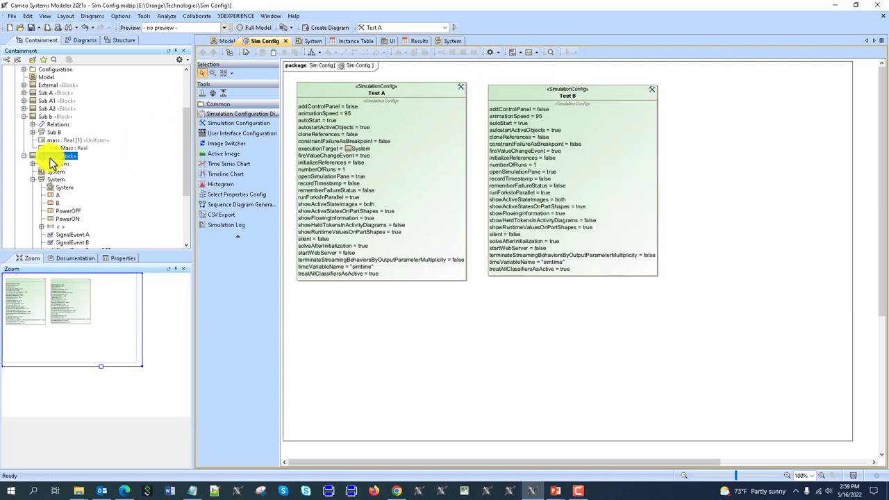
pyautogui.moveTo(51, 162); pyautogui.dragTo(609, 95)
pyautogui.click(434, 29)
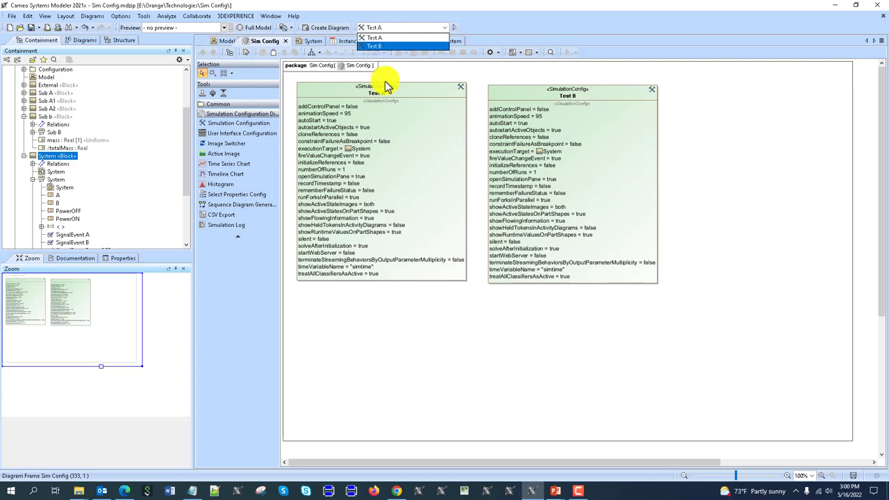
pyautogui.click(438, 333)
# - In Test A's specification, replace the execution target with the instance system : System from the Configuration package
pyautogui.rightClick(336, 94)
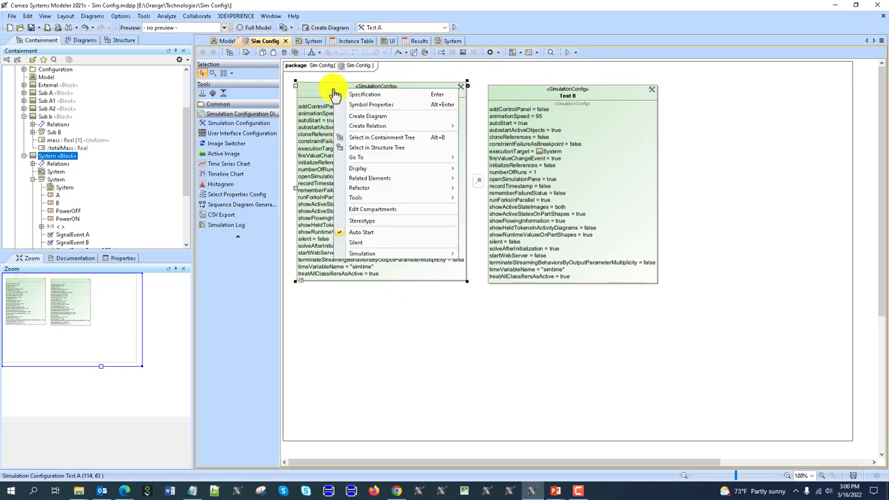
pyautogui.click(338, 93)
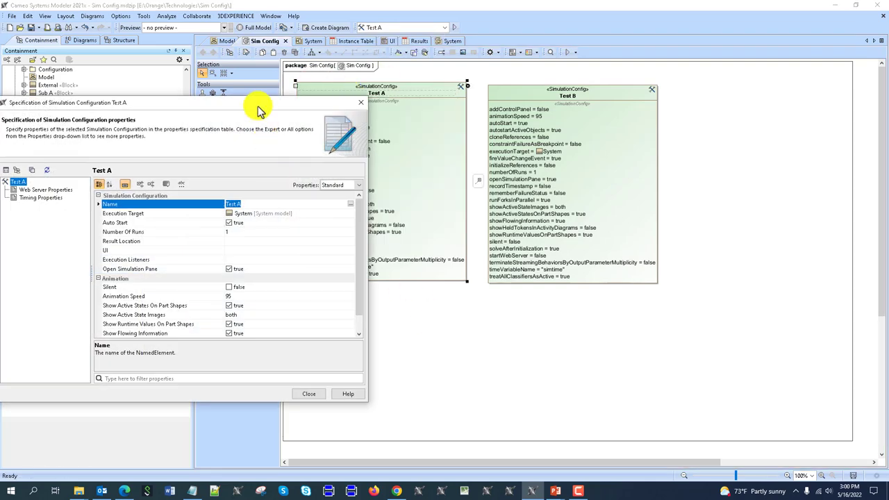
pyautogui.moveTo(258, 109); pyautogui.dragTo(638, 39)
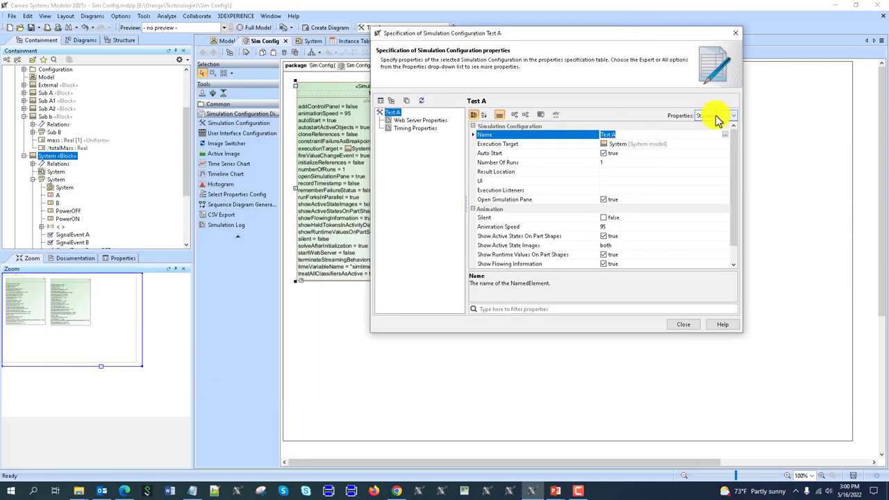
pyautogui.scroll(-3, 625, 230)
pyautogui.scroll(3, 609, 222)
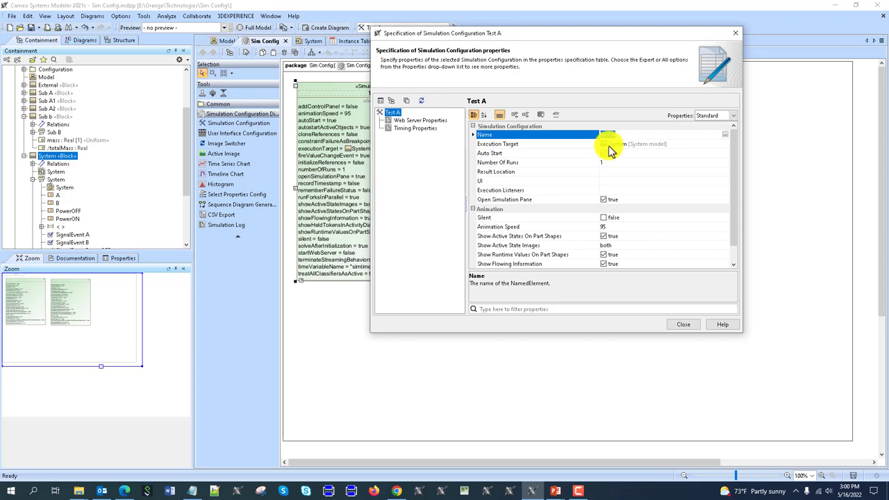
pyautogui.scroll(3, 132, 142)
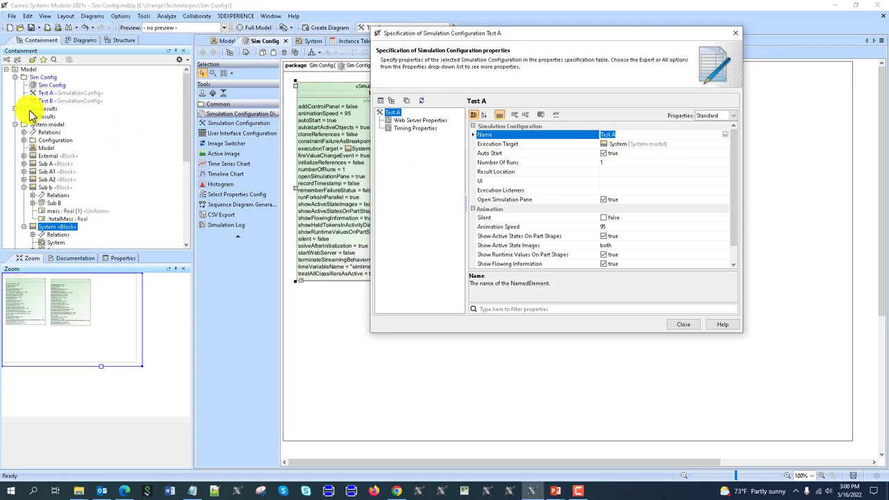
pyautogui.click(24, 141)
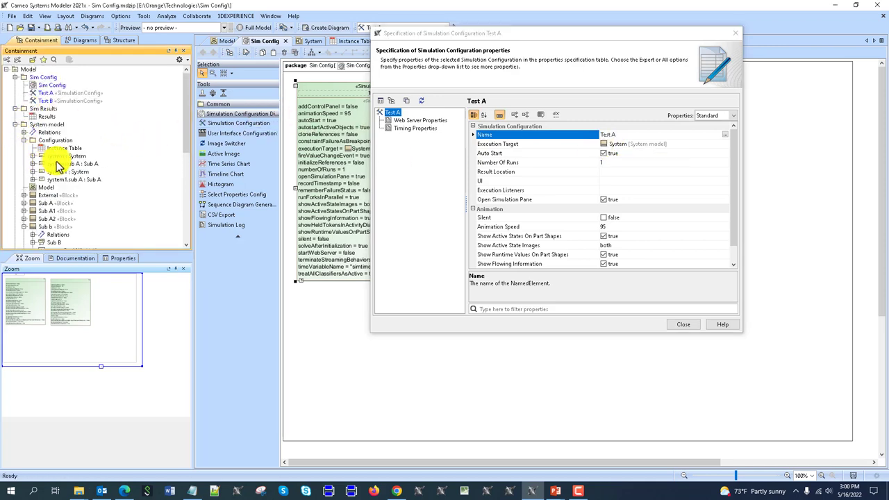
pyautogui.moveTo(66, 156); pyautogui.dragTo(623, 148)
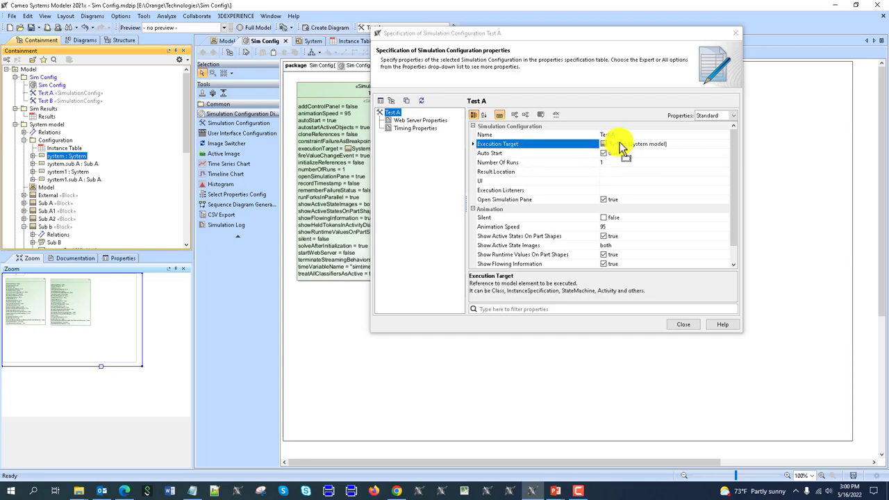
pyautogui.click(683, 325)
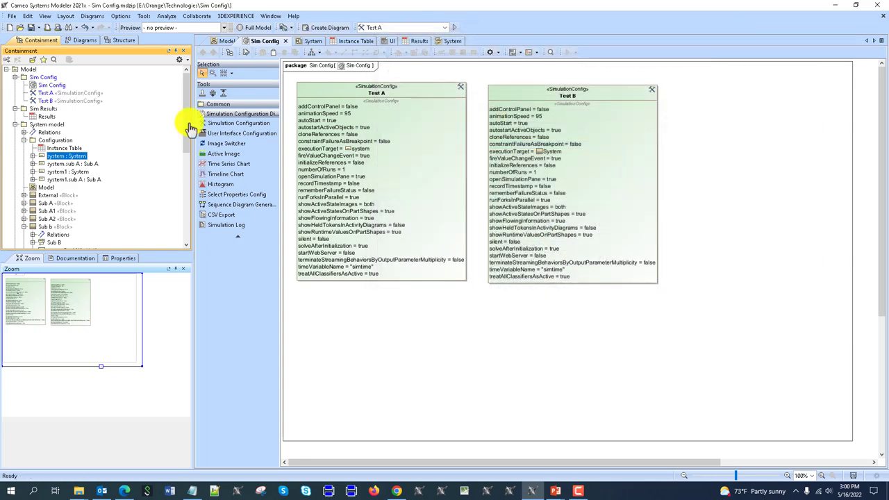
# - Open the Configuration package's Instance Table and run the simulation with configuration Test A
pyautogui.doubleClick(52, 149)
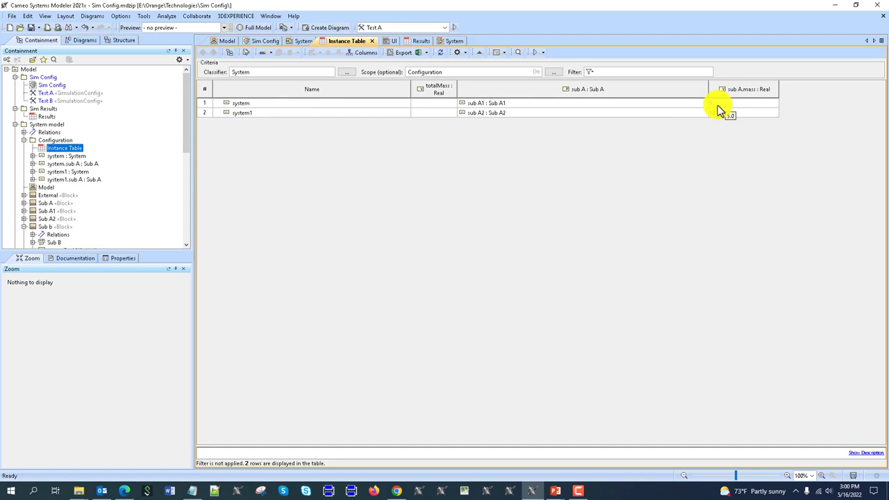
pyautogui.click(431, 31)
pyautogui.click(430, 35)
pyautogui.click(454, 28)
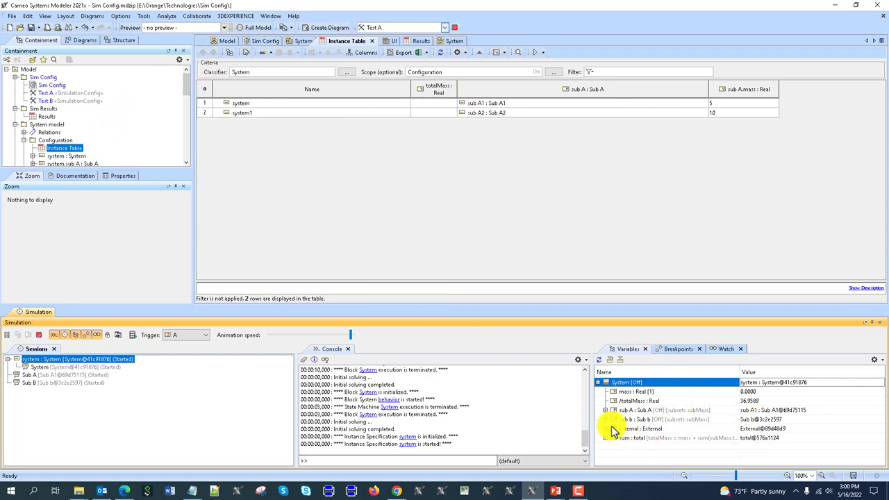
# - Expand sub A in the simulation variables and set its mass to 25
pyautogui.click(605, 410)
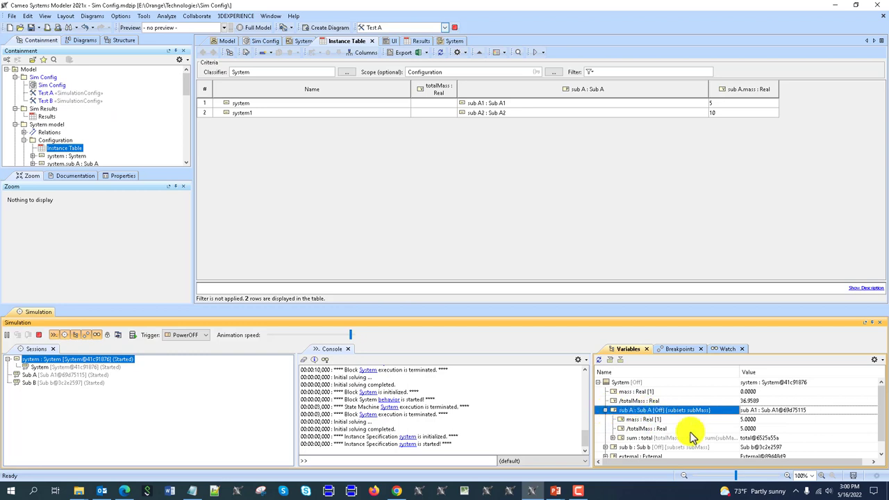
pyautogui.click(747, 420)
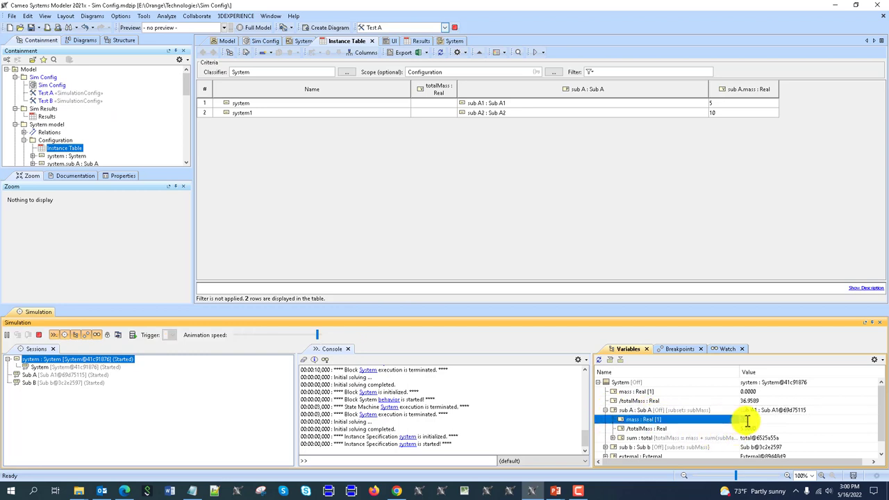
pyautogui.click(737, 409)
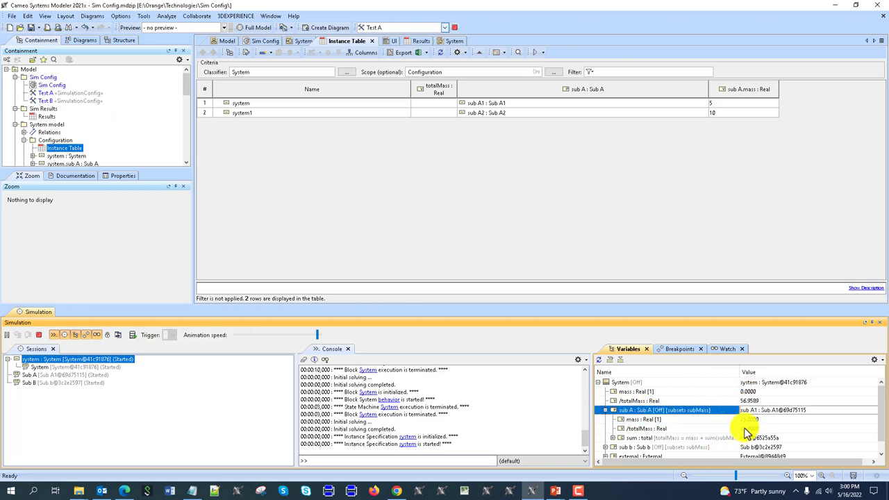
# - Export the simulated System values to its instance, end the run, and rerun and terminate Test A to check the stored values
pyautogui.click(623, 382)
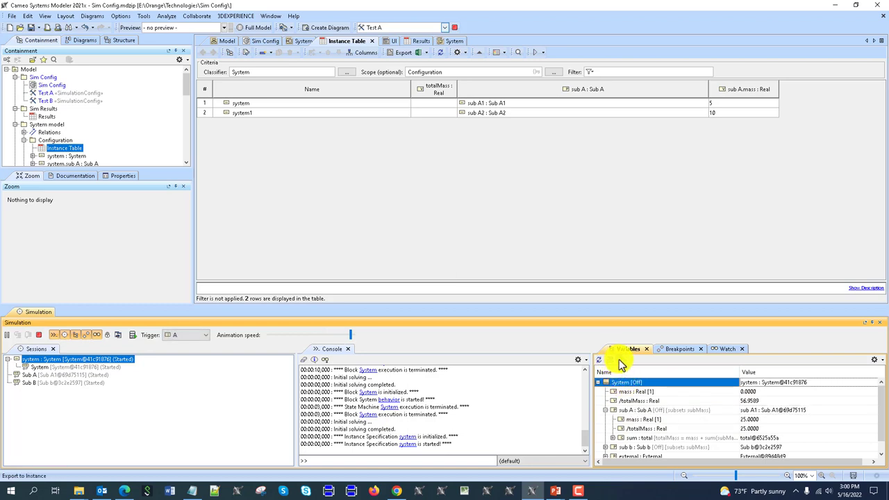
pyautogui.click(421, 105)
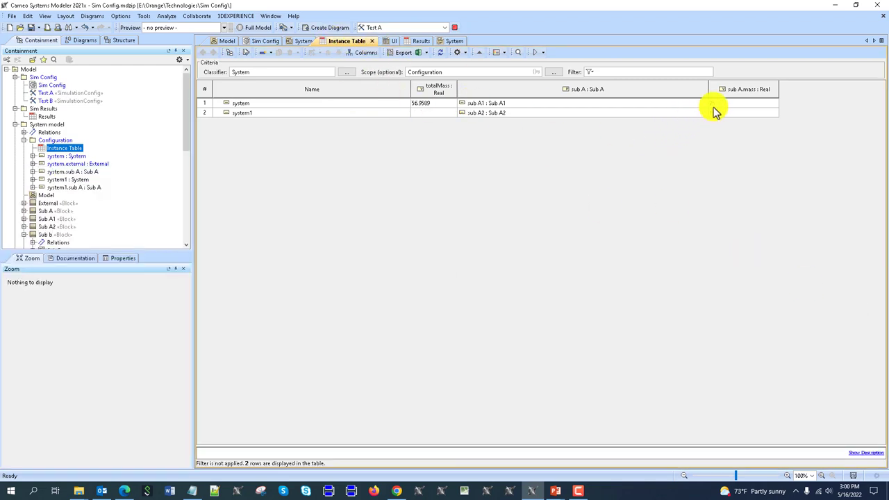
pyautogui.click(448, 29)
pyautogui.click(456, 28)
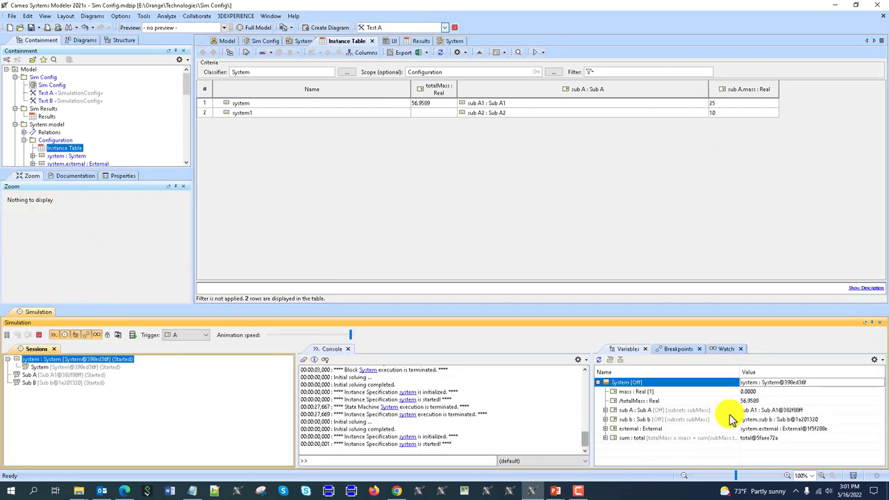
pyautogui.click(39, 335)
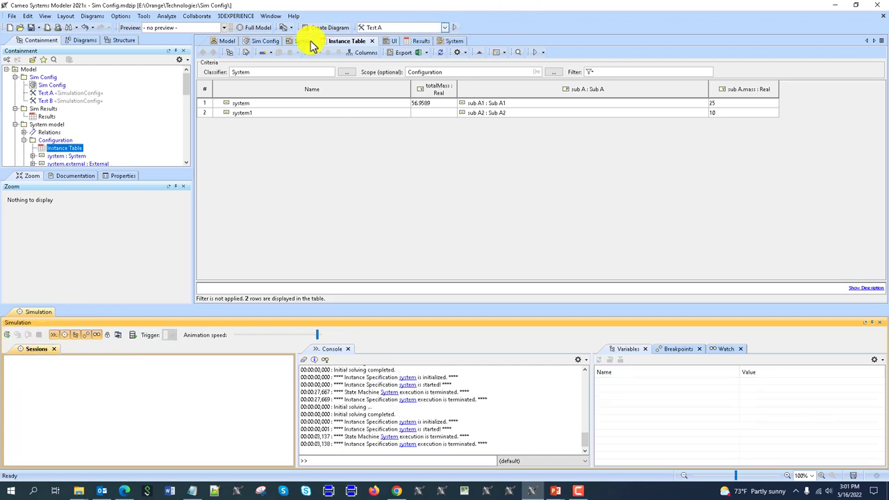
# - Review the execution target in Test A's specification on the Sim Config diagram, leaving the settings as they are
pyautogui.click(267, 42)
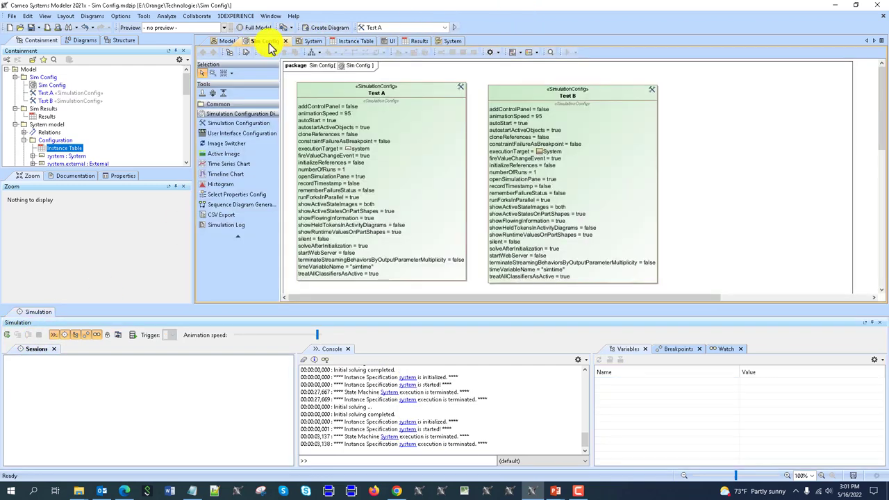
pyautogui.doubleClick(435, 92)
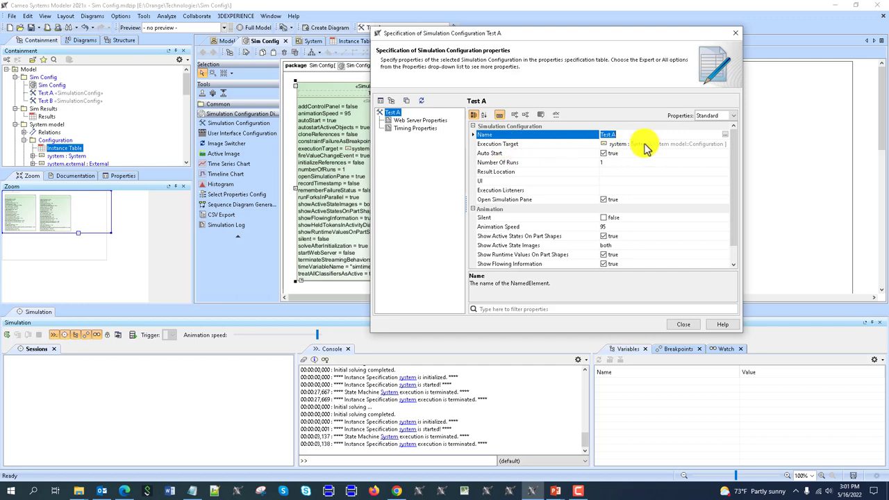
pyautogui.scroll(-3, 119, 99)
pyautogui.scroll(2, 61, 105)
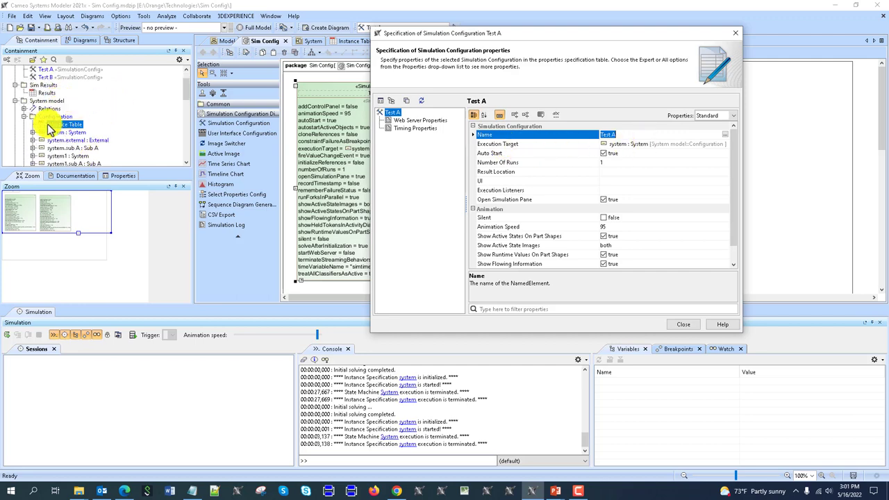
pyautogui.click(736, 33)
# - Clear the totalMass value of the system row in the Instance Table
pyautogui.click(341, 41)
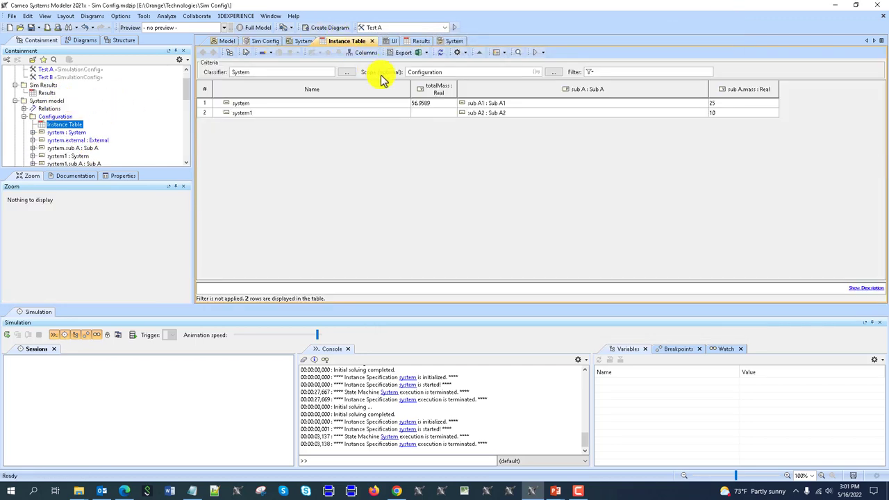
pyautogui.click(430, 105)
pyautogui.click(441, 119)
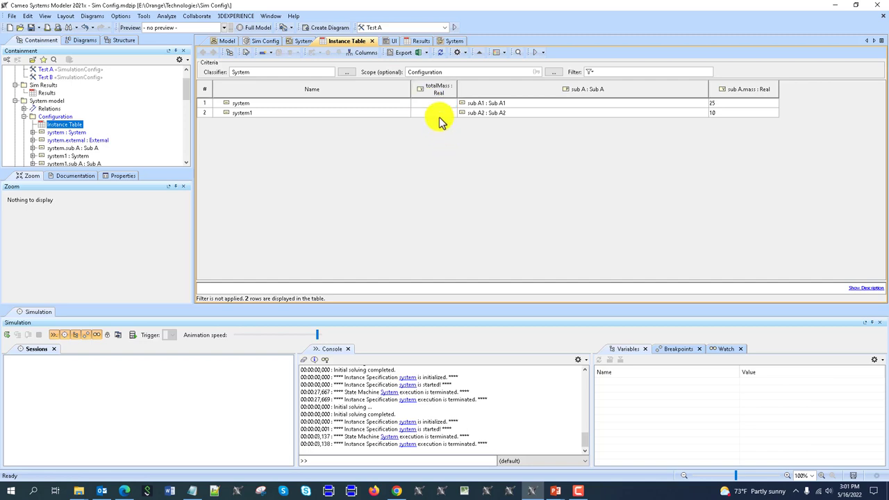
# - Create a third System instance with parts in the Instance Table and set its sub A mass to 15
pyautogui.click(273, 55)
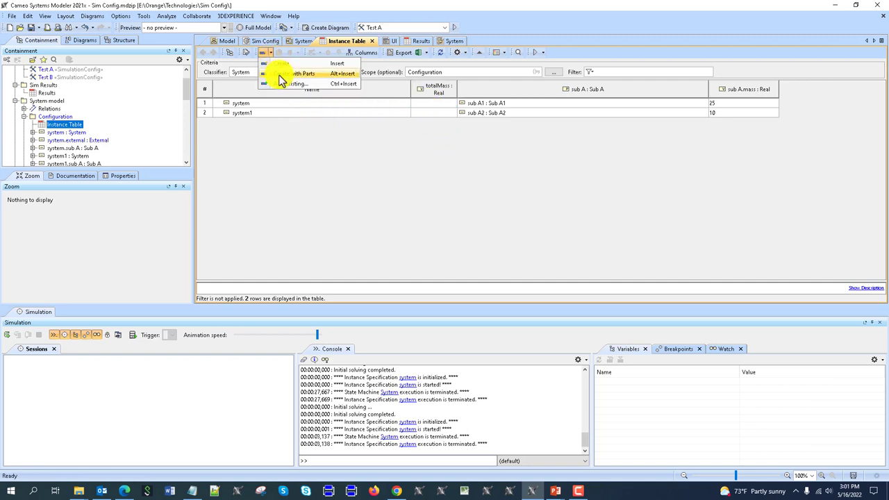
pyautogui.click(278, 76)
pyautogui.click(716, 125)
pyautogui.click(715, 125)
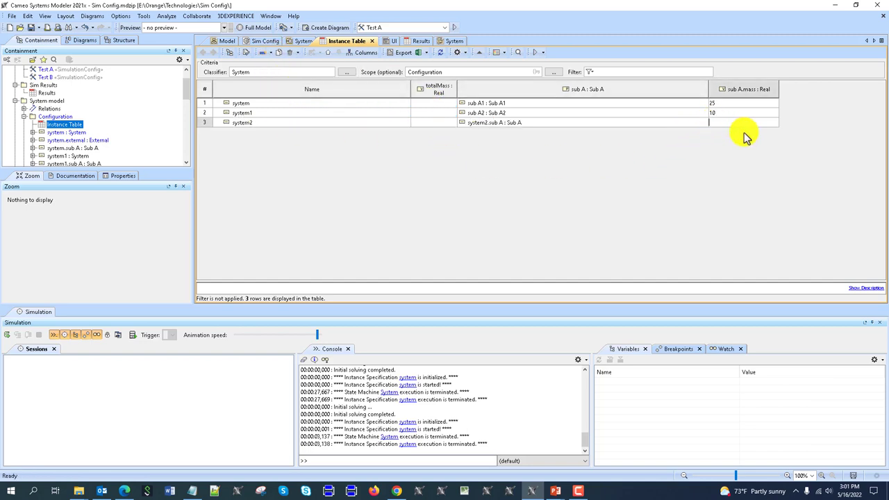
pyautogui.write('15')
pyautogui.press('Return')
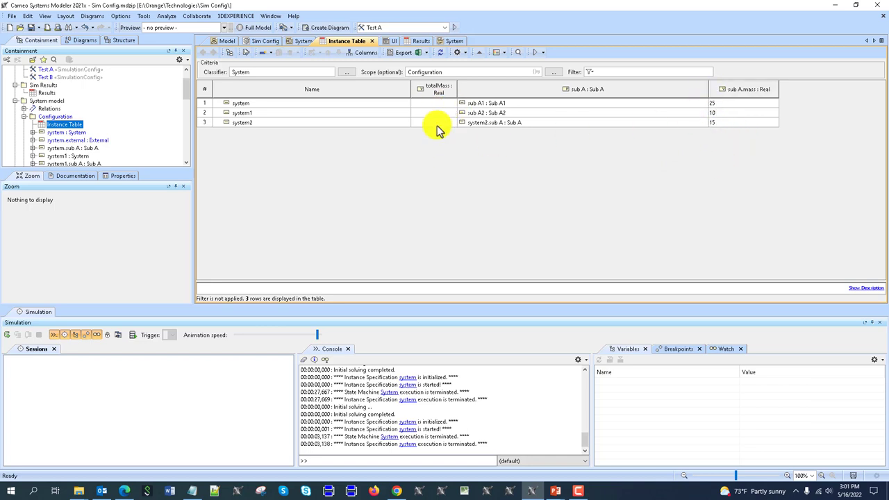
# - Replace Test A's execution target on the Sim Config diagram with the Instance Table
pyautogui.click(264, 40)
pyautogui.moveTo(69, 125); pyautogui.dragTo(367, 132)
pyautogui.click(520, 275)
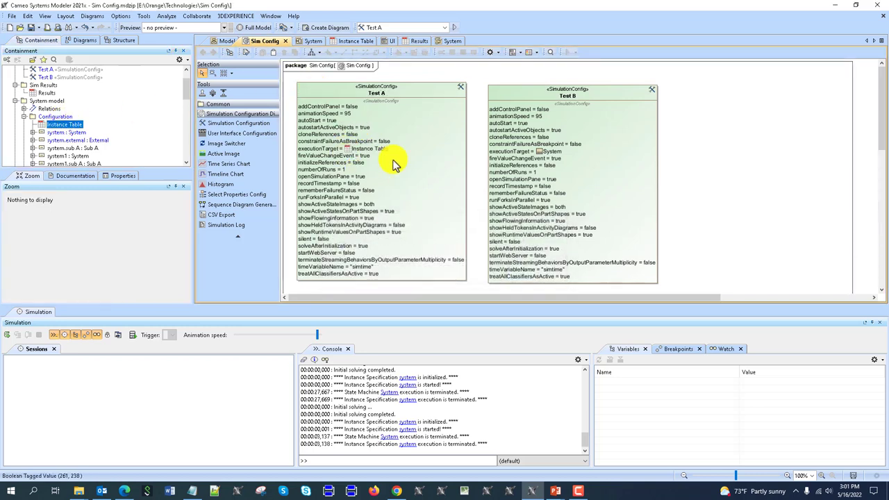
# - Try to run Test A across the rows of the Instance Table, and cancel the evaluation
pyautogui.click(355, 41)
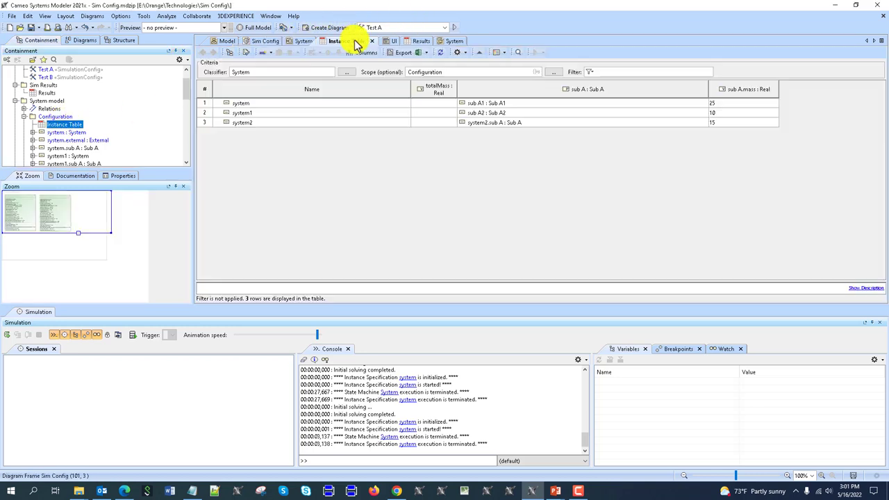
pyautogui.click(455, 29)
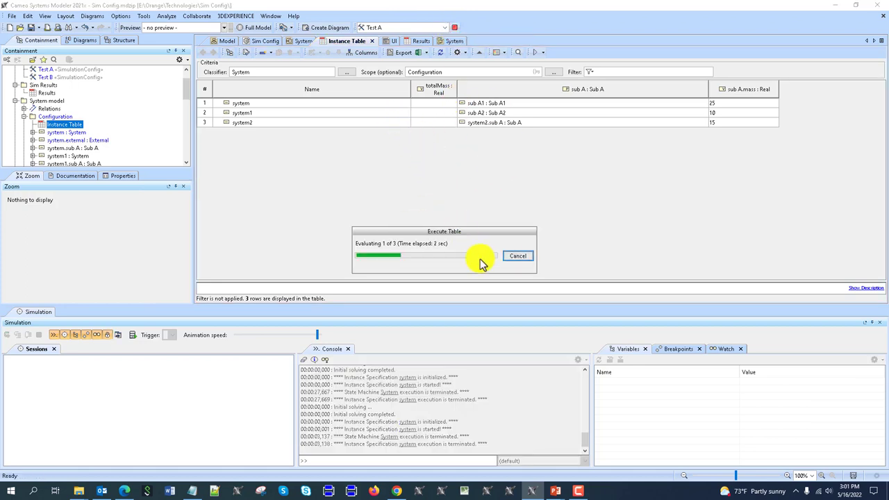
pyautogui.click(519, 257)
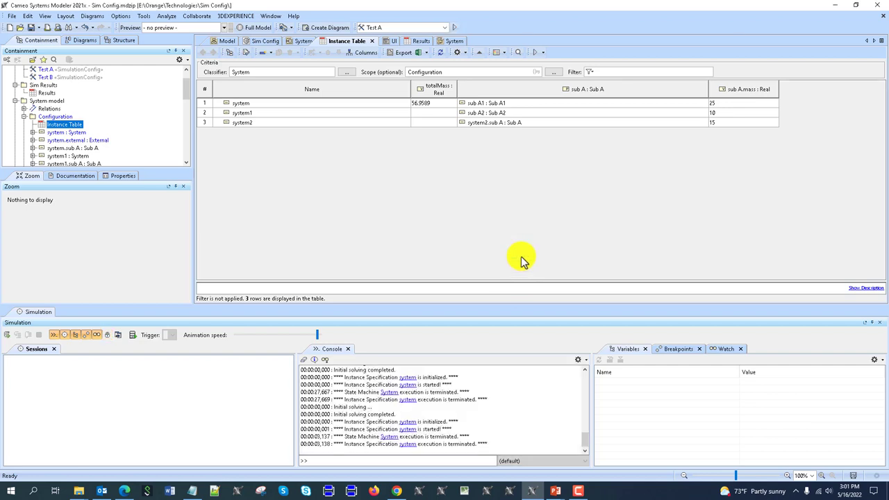
# - Disable Auto Start in Test A's specification
pyautogui.click(262, 42)
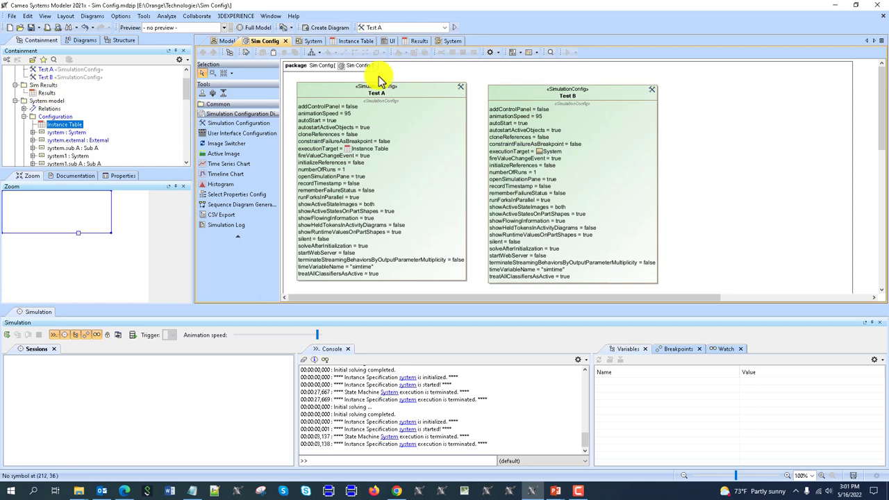
pyautogui.rightClick(333, 98)
pyautogui.click(347, 91)
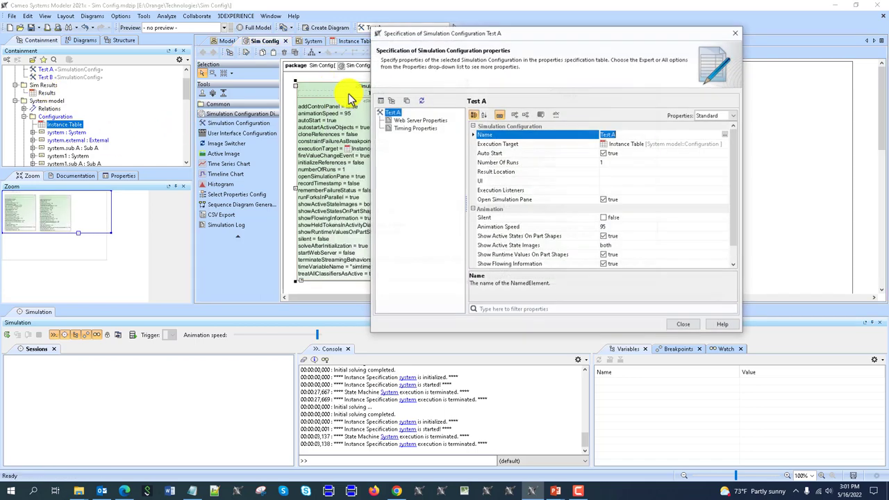
pyautogui.click(603, 153)
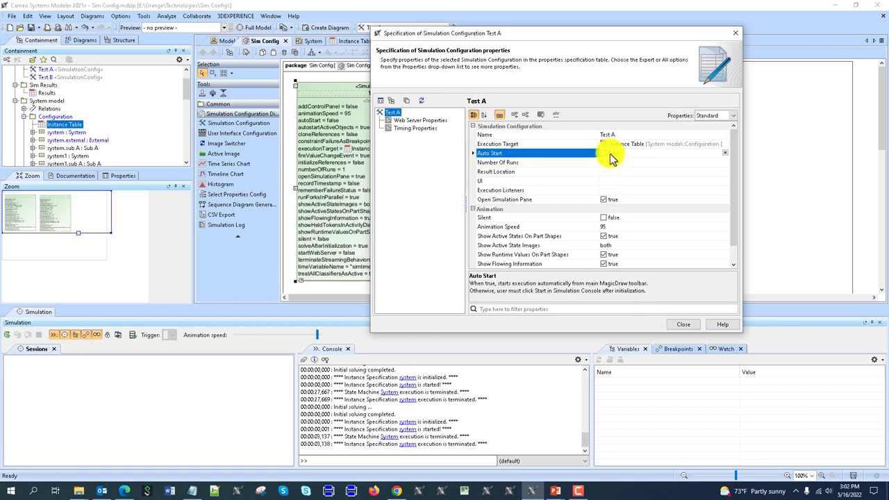
pyautogui.click(681, 325)
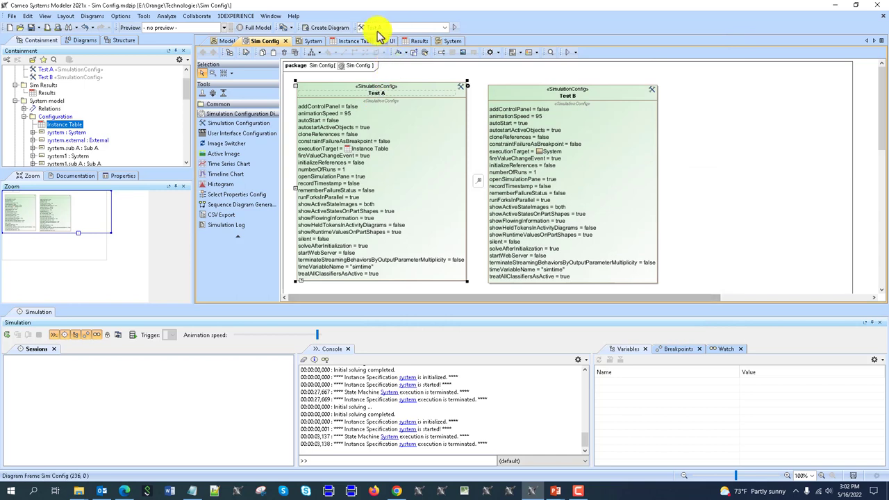
# - Clear the system row's totalMass in the Instance Table and run Test A to calculate totalMass for every instance
pyautogui.click(339, 42)
pyautogui.click(431, 104)
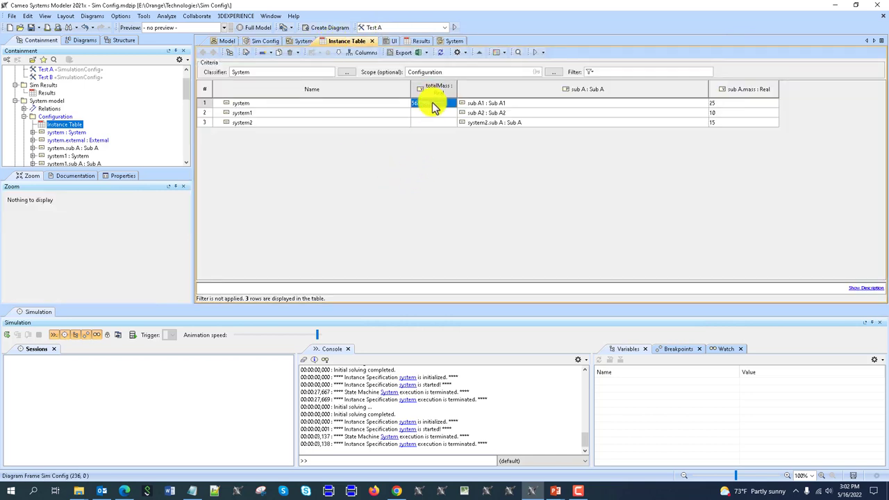
pyautogui.press('Delete')
pyautogui.click(454, 28)
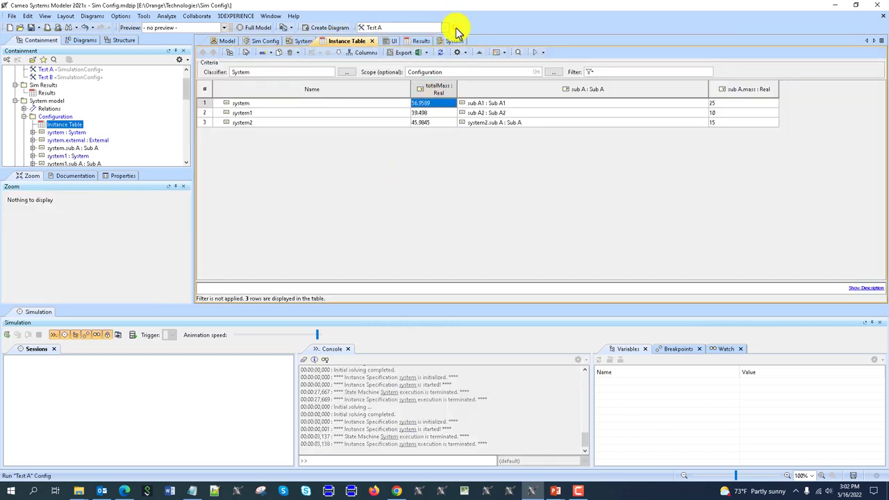
pyautogui.click(445, 159)
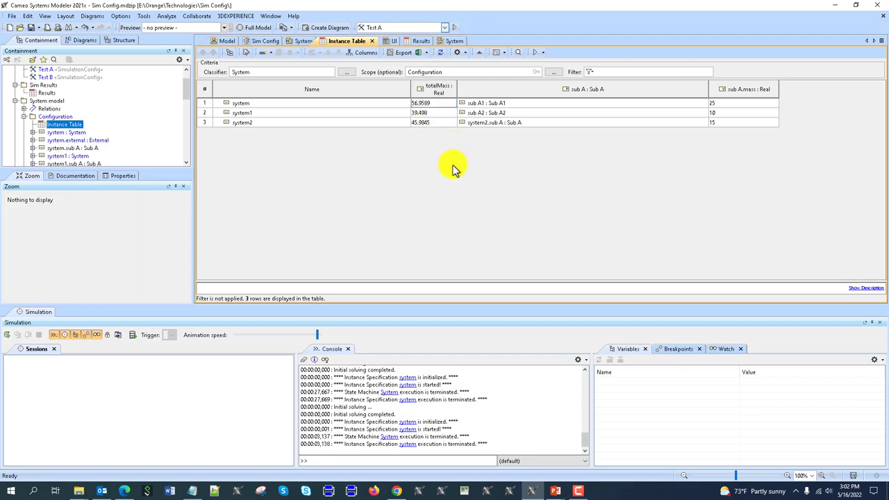
# - Replace Test A's execution target with the instance system : System from the Configuration package
pyautogui.click(263, 43)
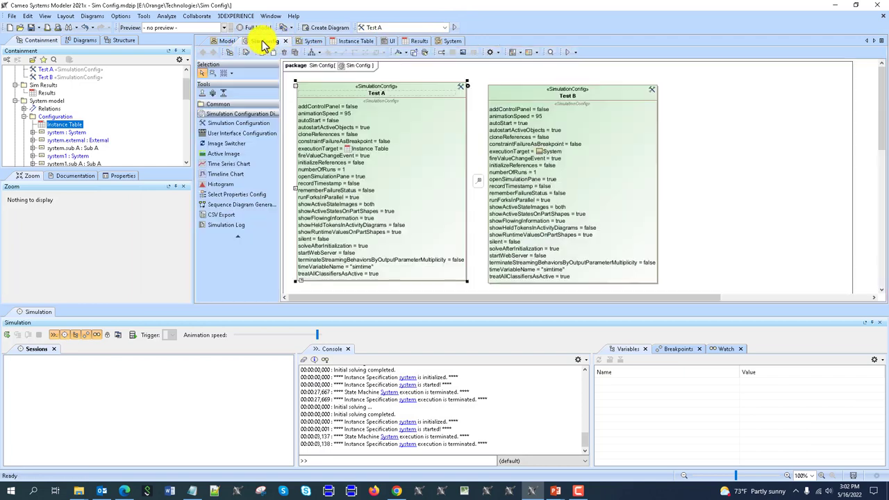
pyautogui.scroll(1, 88, 129)
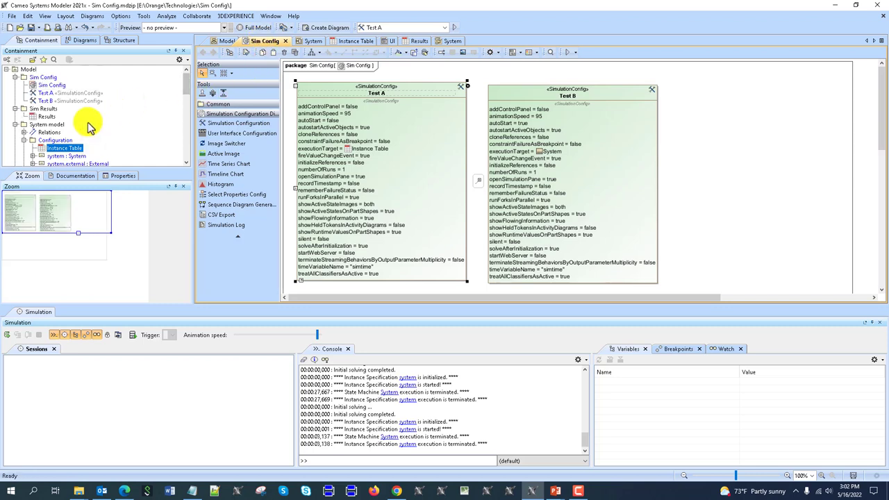
pyautogui.scroll(-1, 88, 167)
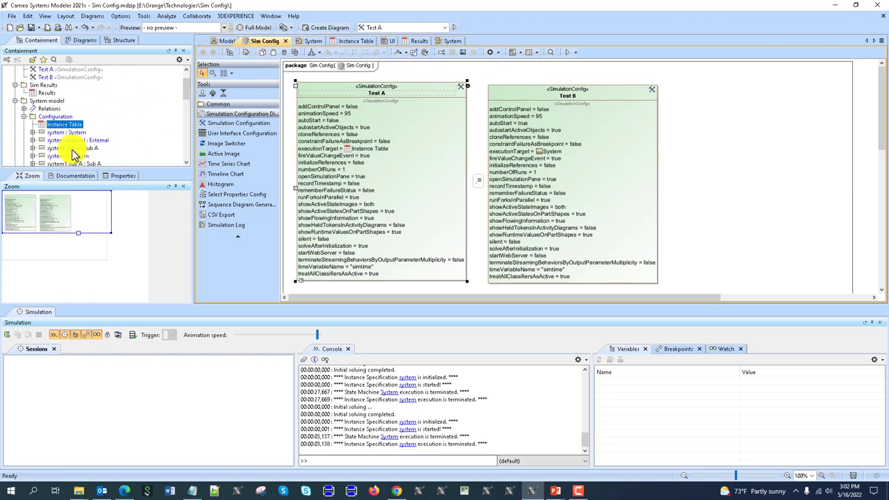
pyautogui.moveTo(61, 132); pyautogui.dragTo(351, 147)
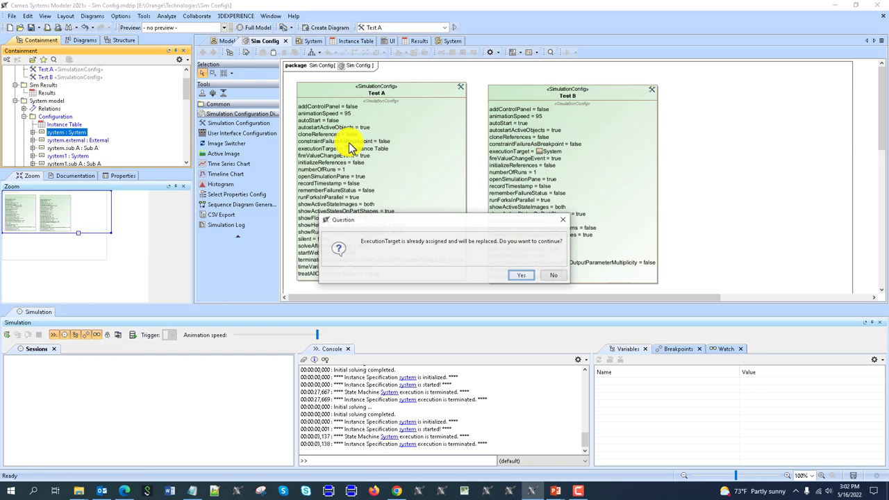
pyautogui.click(520, 275)
# - Check the Auto Start property in Test A's specification and close it
pyautogui.rightClick(315, 93)
pyautogui.click(350, 100)
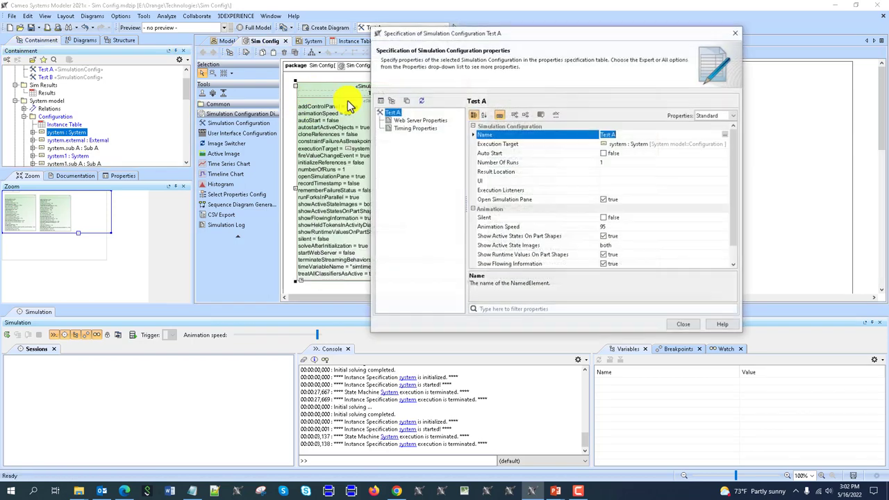
pyautogui.click(491, 153)
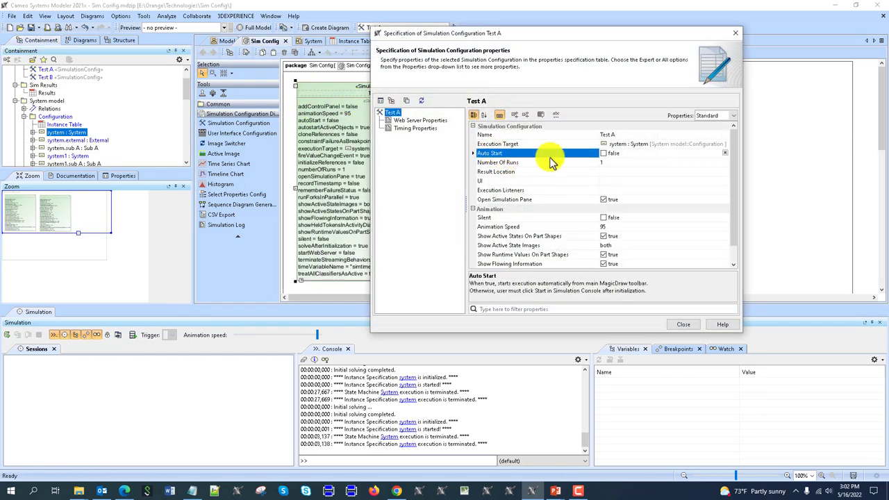
pyautogui.click(732, 34)
# - Look through the System internal block diagram and the Model diagram, and open the System block's state machine diagram
pyautogui.click(303, 41)
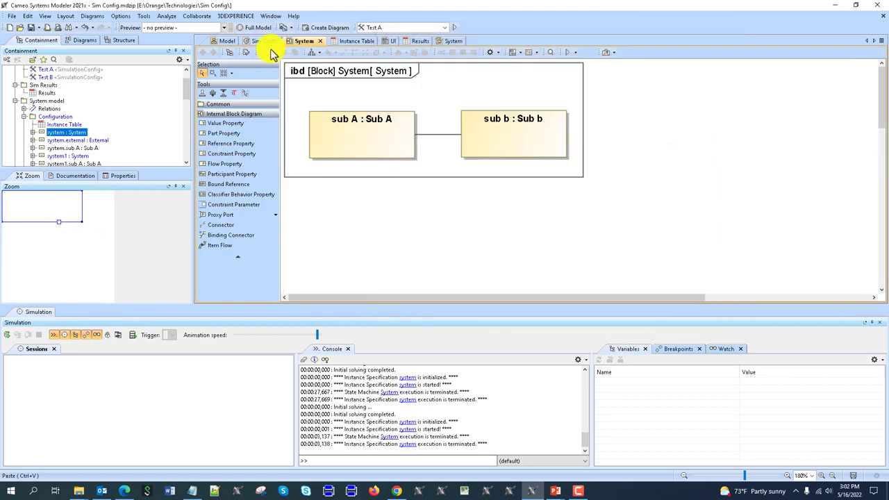
pyautogui.click(270, 41)
pyautogui.click(226, 40)
pyautogui.scroll(-3, 410, 139)
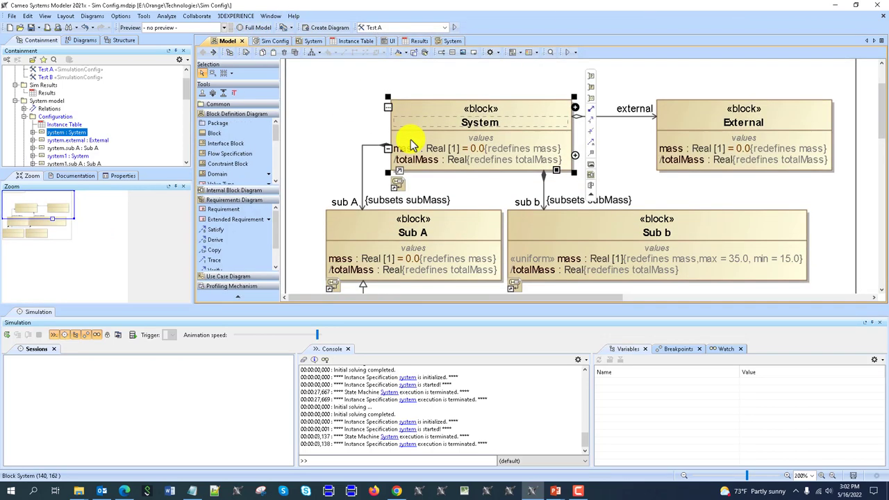
pyautogui.scroll(1, 410, 144)
pyautogui.click(406, 96)
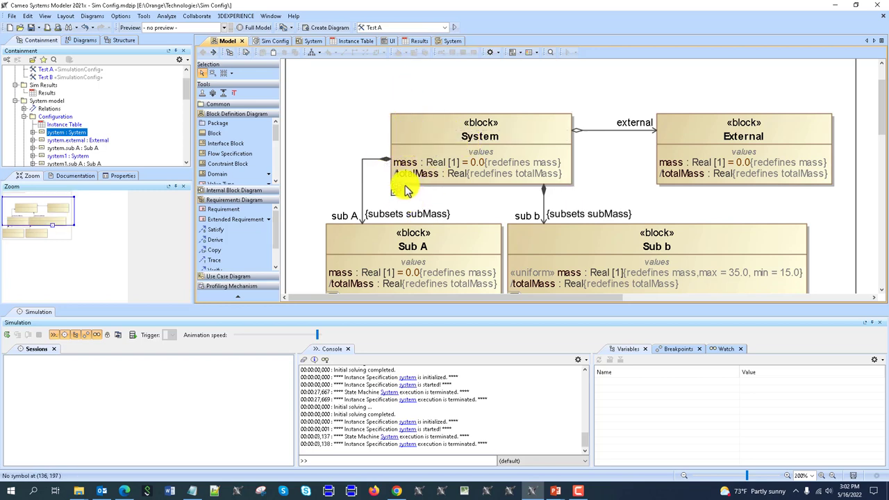
pyautogui.doubleClick(438, 134)
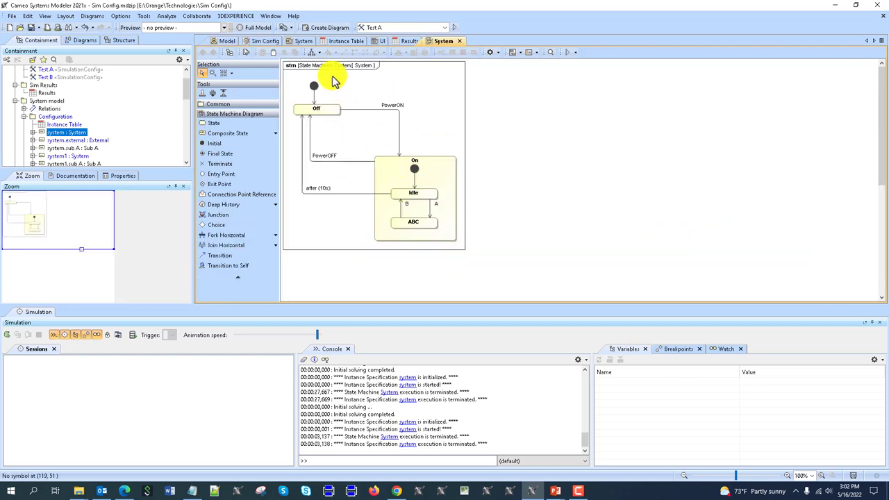
# - Open Test A's specification from the Sim Config diagram and move it clear of the diagrams
pyautogui.click(277, 41)
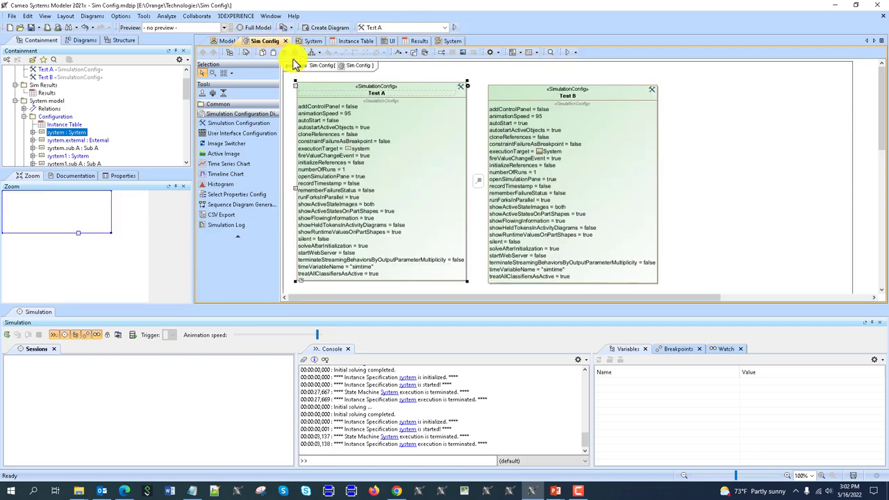
pyautogui.doubleClick(337, 92)
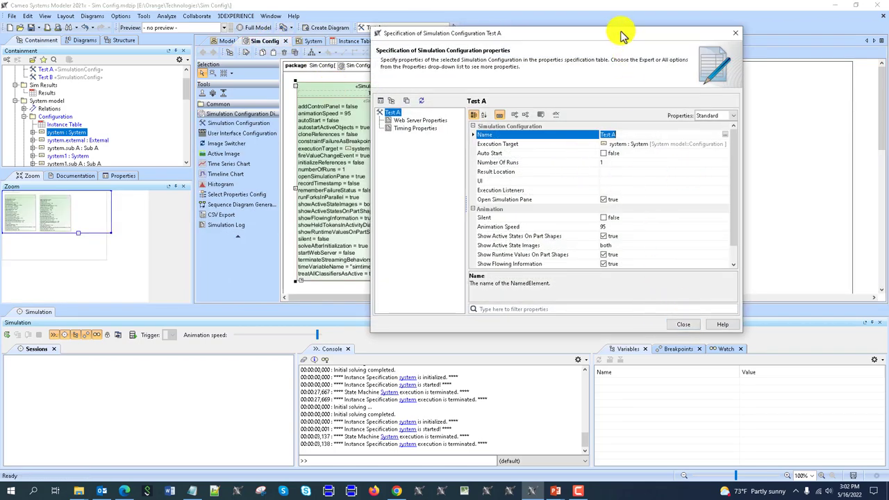
pyautogui.moveTo(622, 35); pyautogui.dragTo(133, 87)
# - Run Test A with Auto Start off, check the System state machine diagram, and terminate the run
pyautogui.click(221, 41)
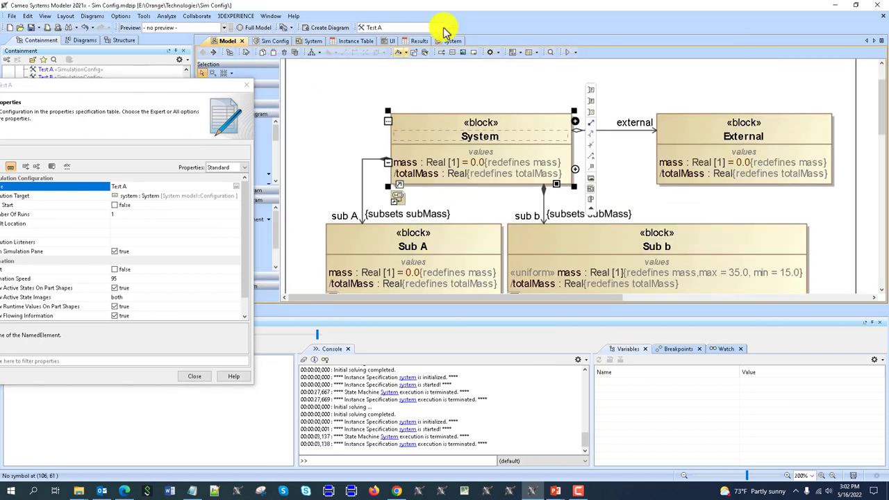
pyautogui.click(458, 31)
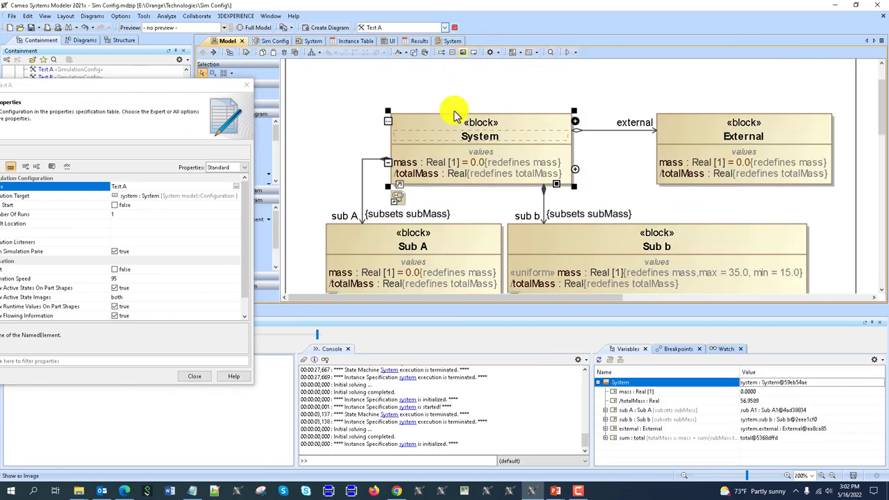
pyautogui.doubleClick(407, 136)
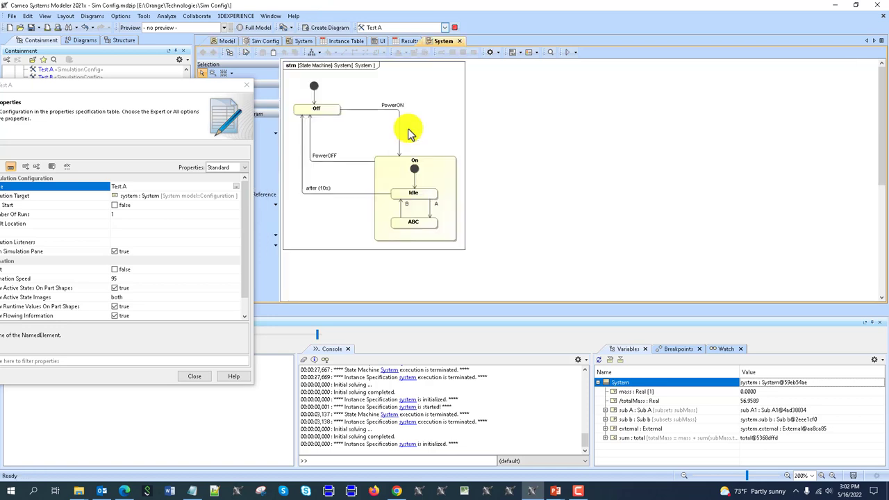
pyautogui.click(454, 28)
# - Enable Auto Start for Test A, run it with the System state machine diagram in view, and terminate the run
pyautogui.click(115, 205)
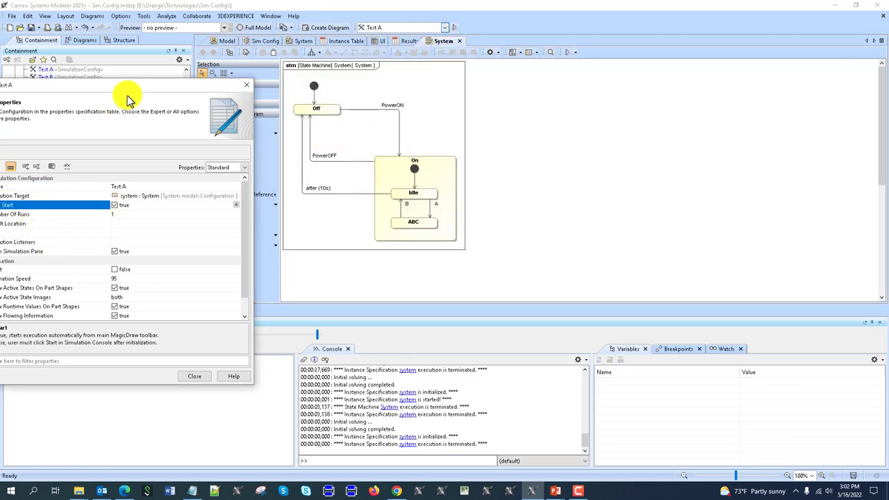
pyautogui.moveTo(132, 89); pyautogui.dragTo(157, 70)
pyautogui.click(453, 27)
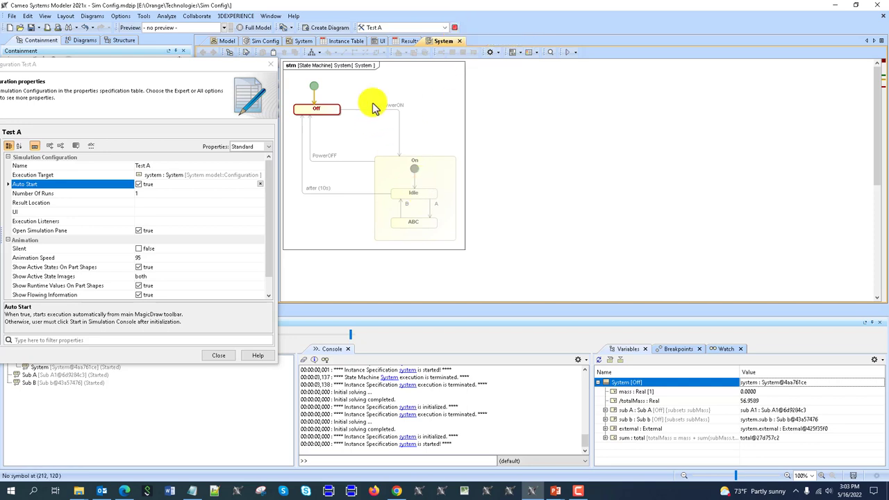
pyautogui.click(453, 32)
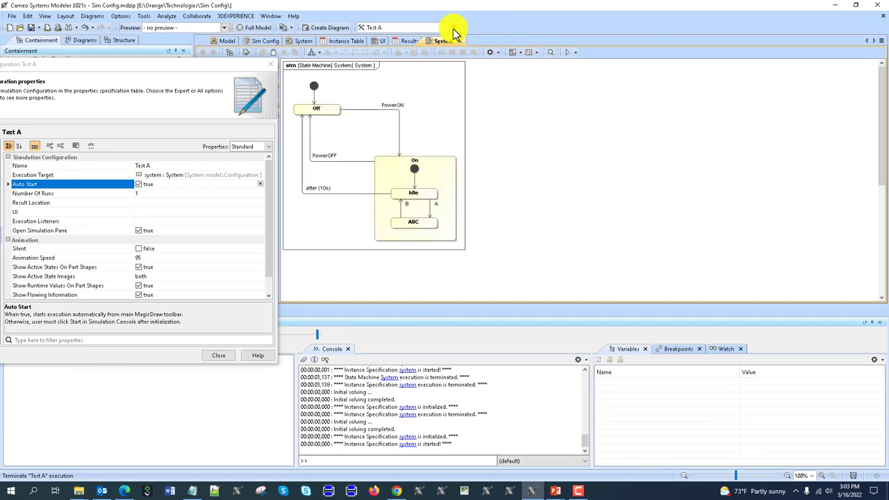
# - Turn off Auto Start and set Number Of Runs to 5 for Test A, closing its specification on the Sim Config diagram
pyautogui.click(43, 193)
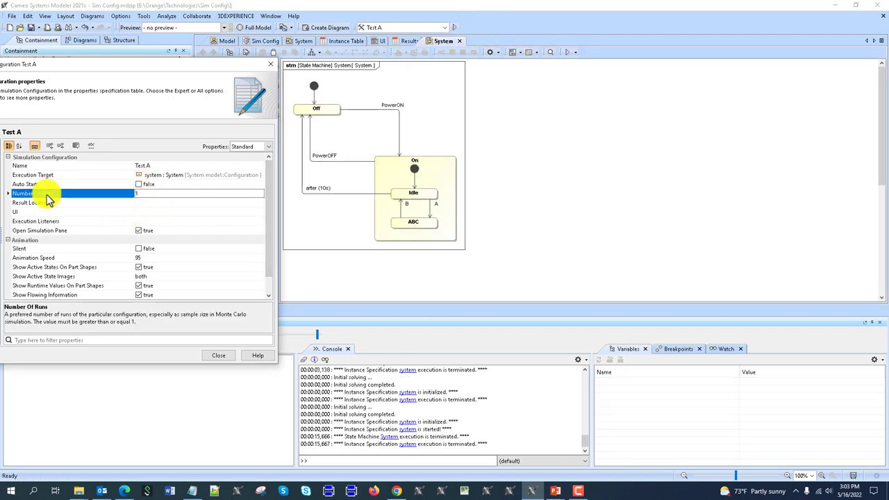
pyautogui.click(143, 193)
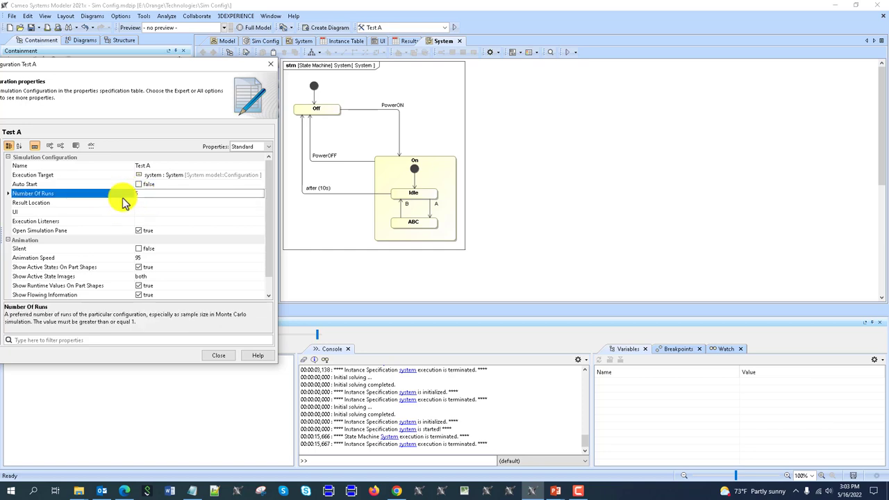
pyautogui.write('5')
pyautogui.click(262, 40)
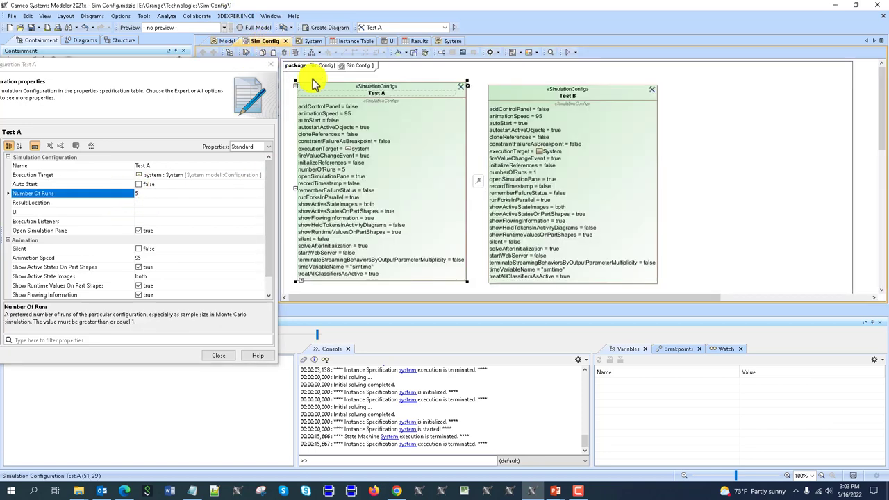
pyautogui.press('Escape')
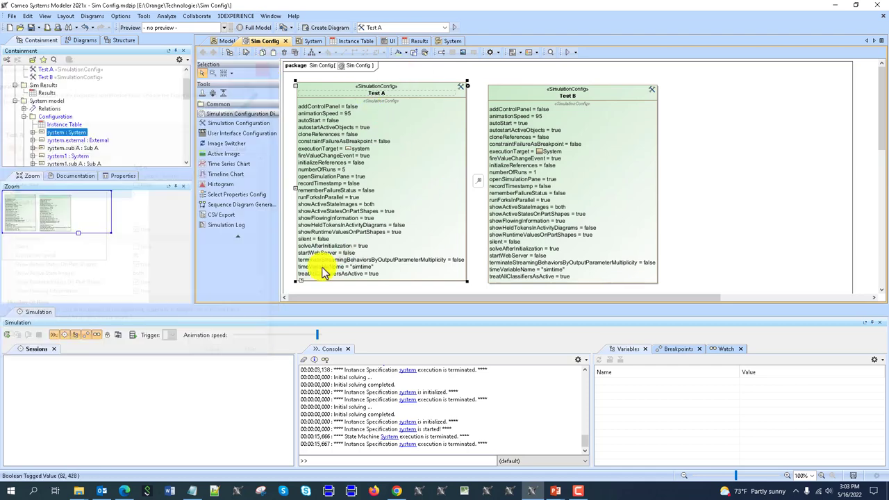
# - Move Test B away from Test A and place a Histogram named MC between them
pyautogui.scroll(-2, 351, 182)
pyautogui.scroll(1, 348, 183)
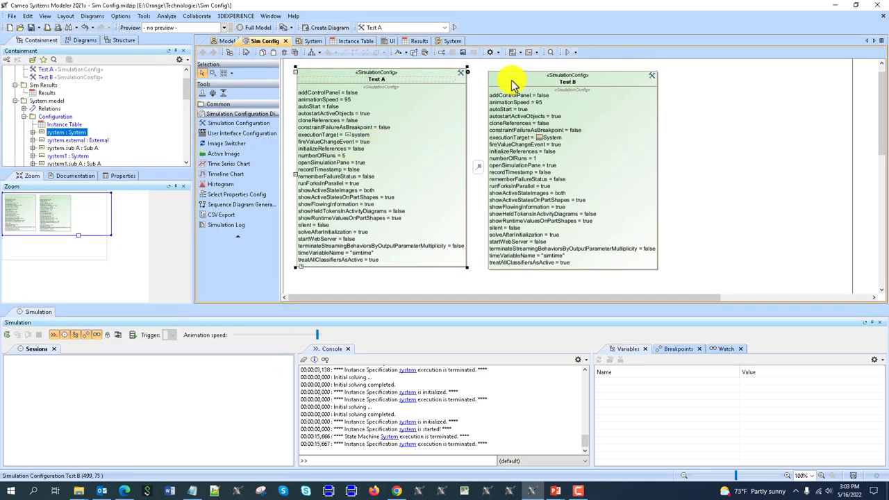
pyautogui.moveTo(510, 84); pyautogui.dragTo(689, 95)
pyautogui.click(229, 185)
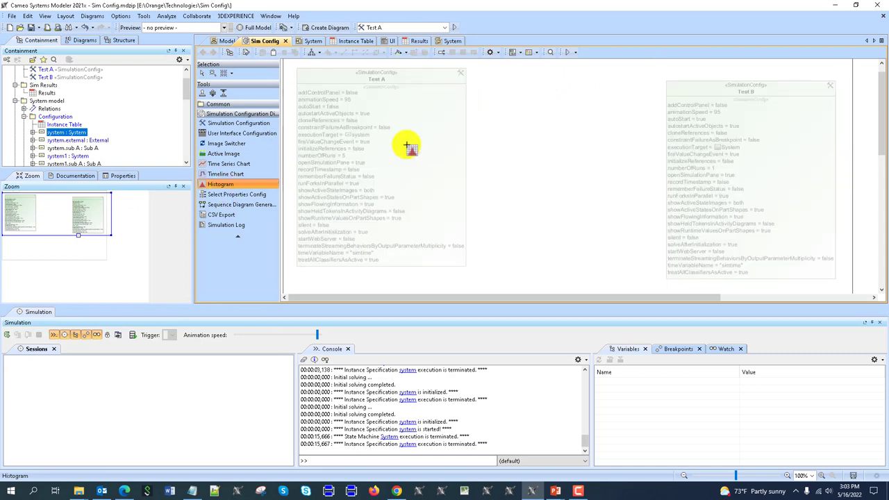
pyautogui.click(481, 81)
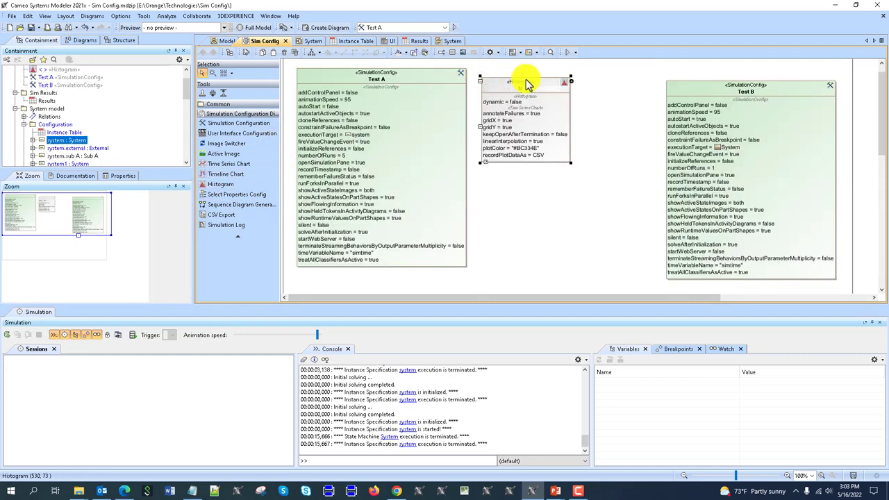
pyautogui.click(542, 222)
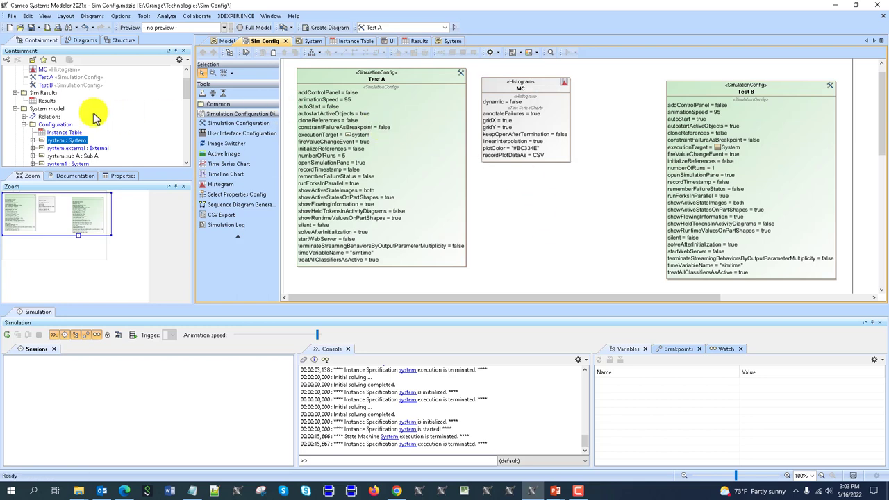
# - Assign the System block from the containment tree as the element the MC histogram represents
pyautogui.scroll(1, 95, 118)
pyautogui.scroll(-4, 93, 117)
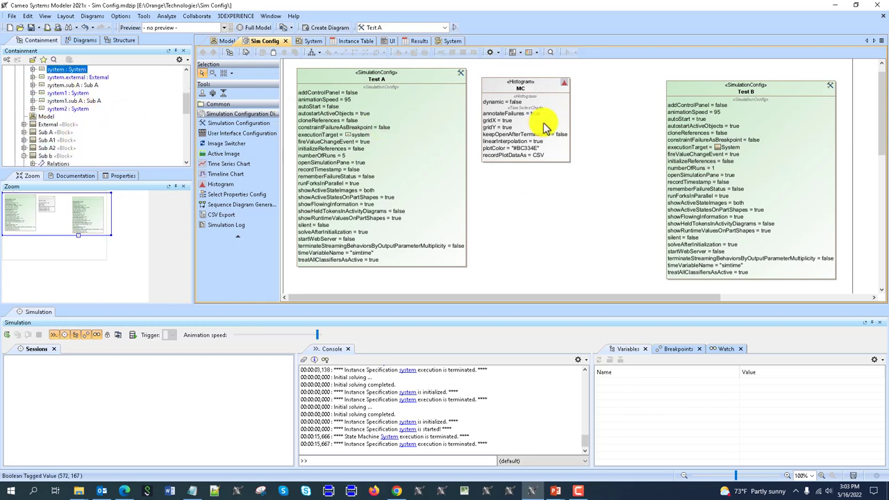
pyautogui.scroll(-6, 101, 139)
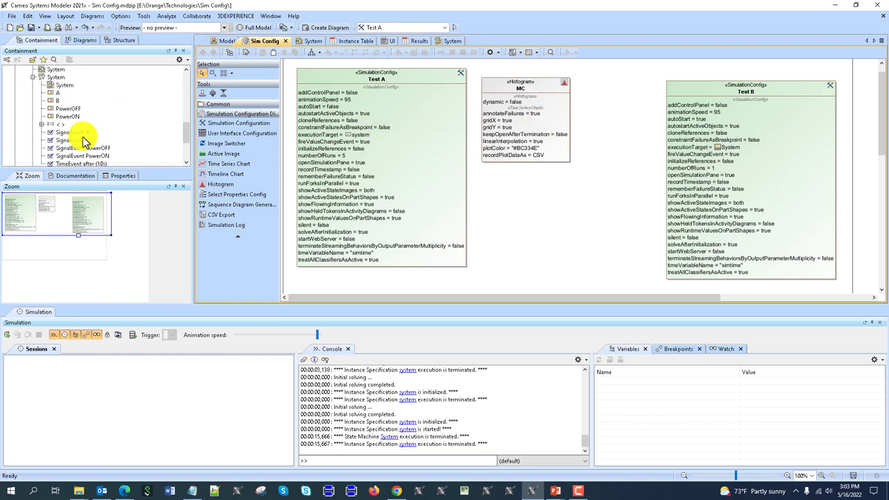
pyautogui.scroll(-5, 69, 132)
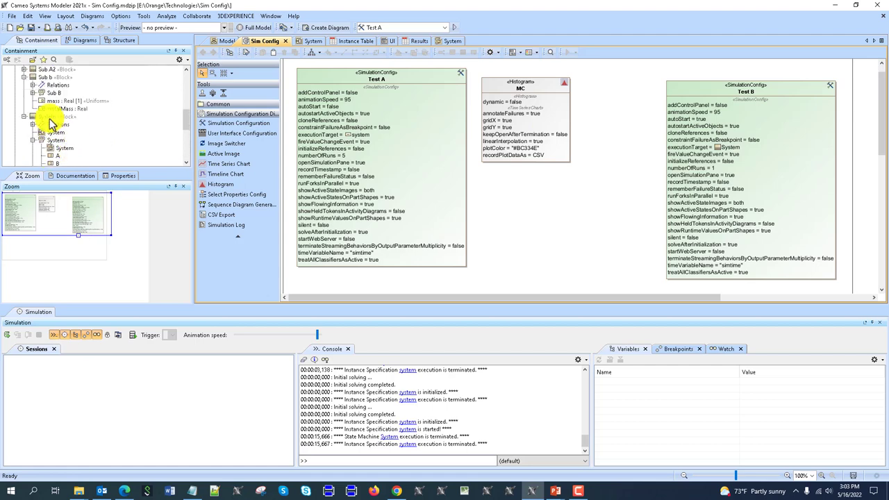
pyautogui.moveTo(56, 117); pyautogui.dragTo(492, 84)
# - Set the MC histogram's Value to the System block's /totalMass property and close the specification
pyautogui.doubleClick(492, 83)
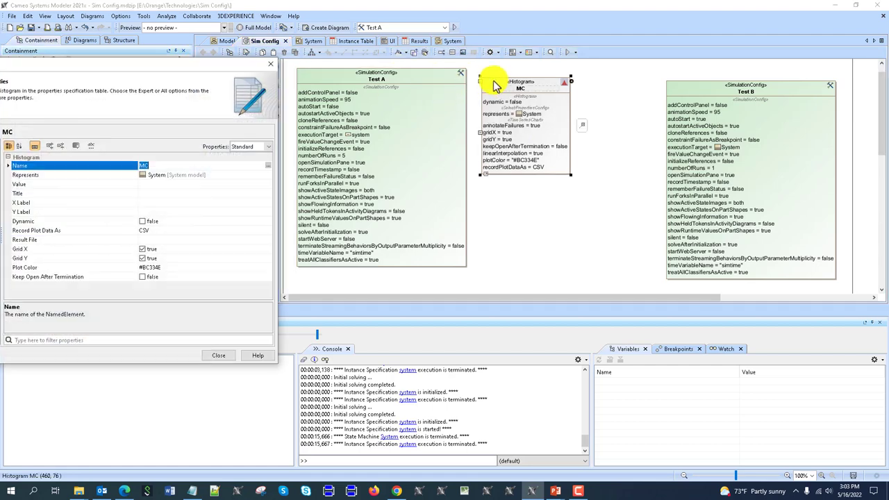
pyautogui.moveTo(199, 69); pyautogui.dragTo(339, 58)
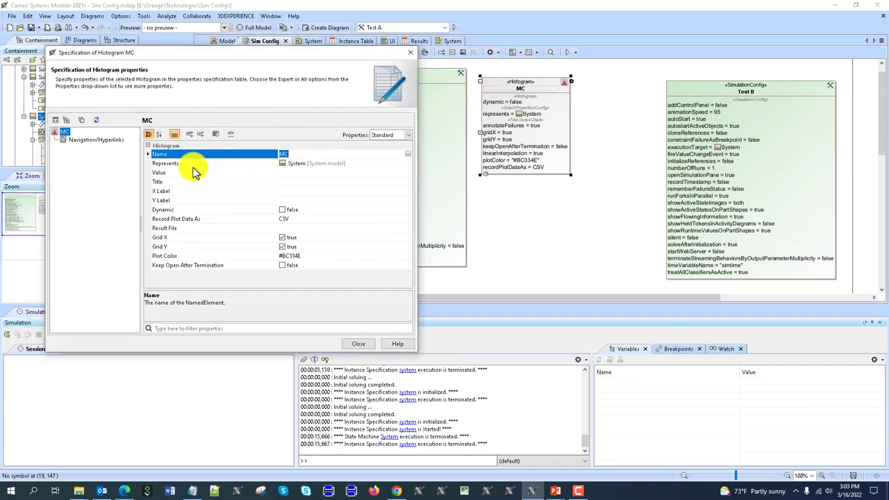
pyautogui.click(292, 174)
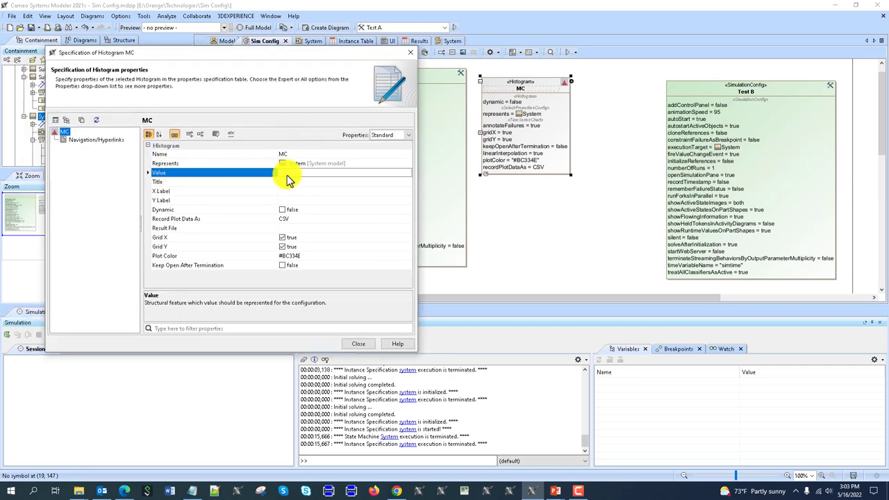
pyautogui.click(408, 177)
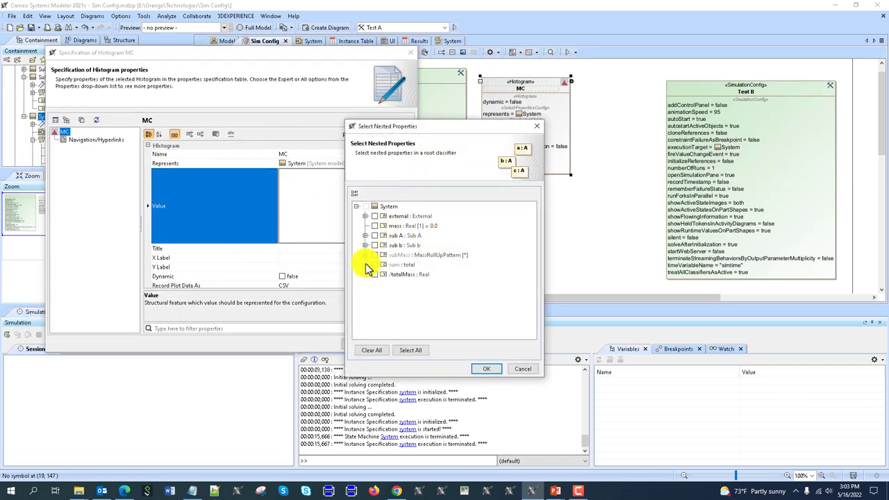
pyautogui.click(375, 275)
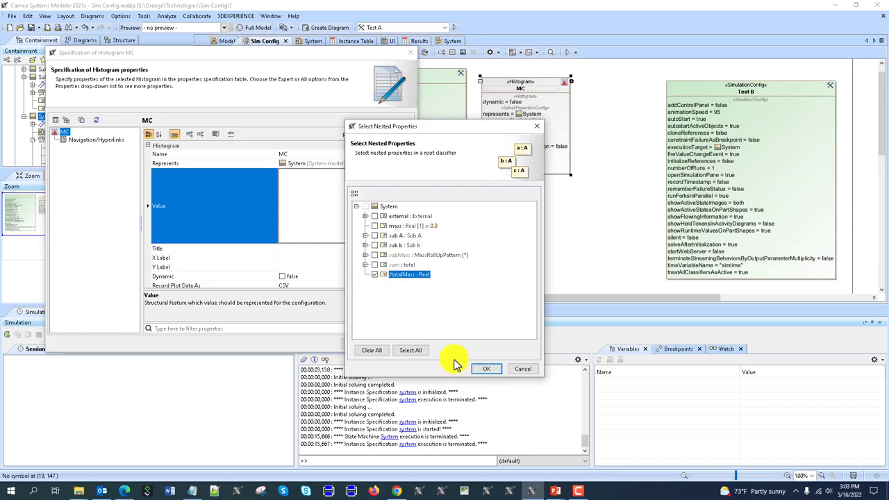
pyautogui.click(486, 369)
pyautogui.click(363, 344)
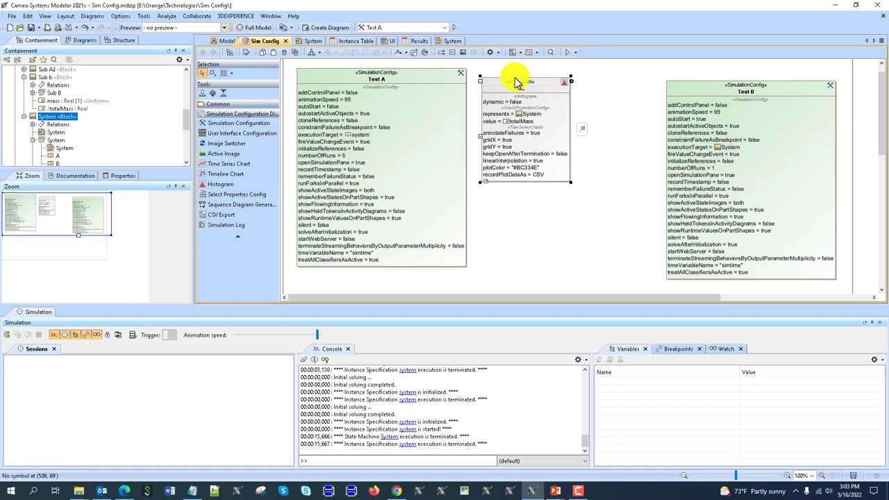
# - Attach the MC histogram to Test A as its UI and check Test A's specification
pyautogui.moveTo(503, 82); pyautogui.dragTo(341, 119)
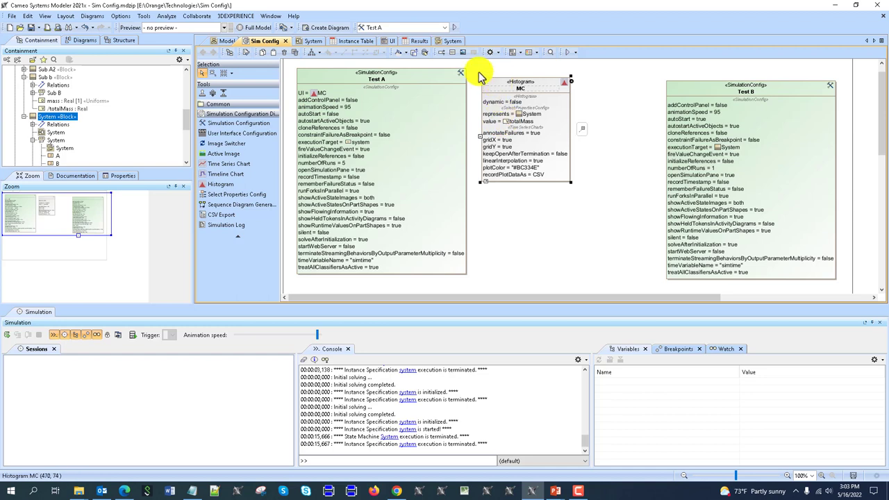
pyautogui.click(457, 31)
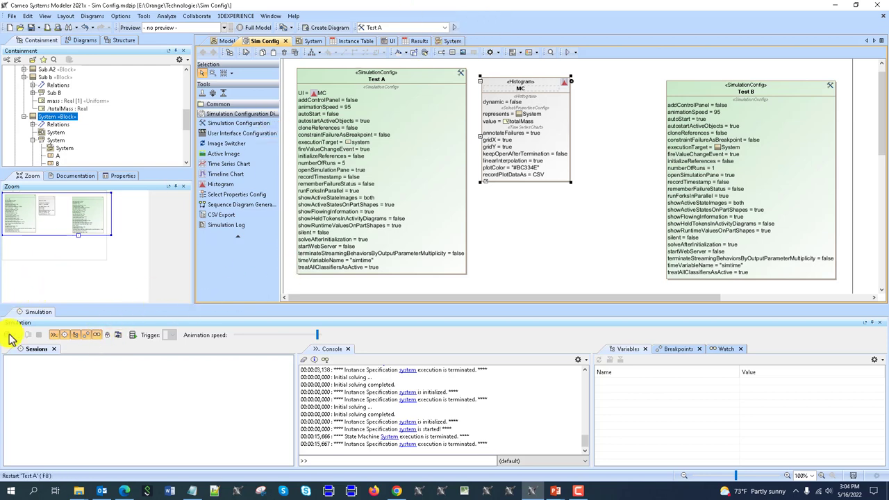
pyautogui.doubleClick(505, 87)
pyautogui.press('Escape')
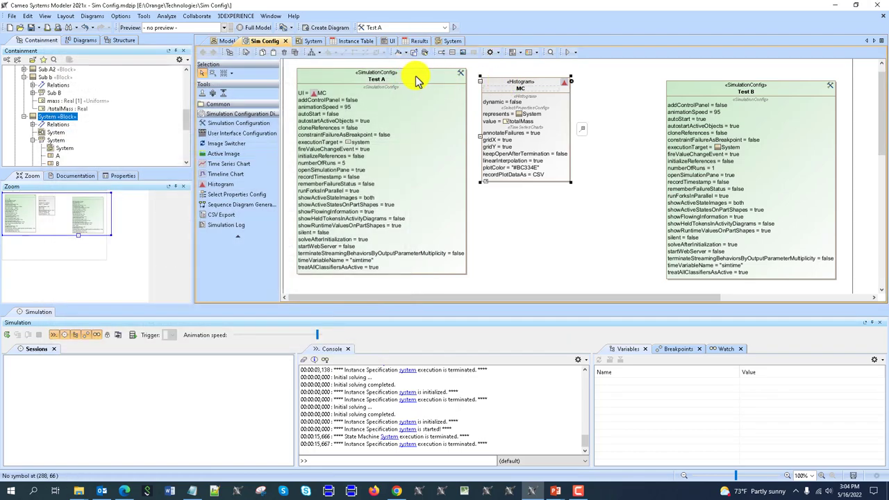
pyautogui.doubleClick(426, 79)
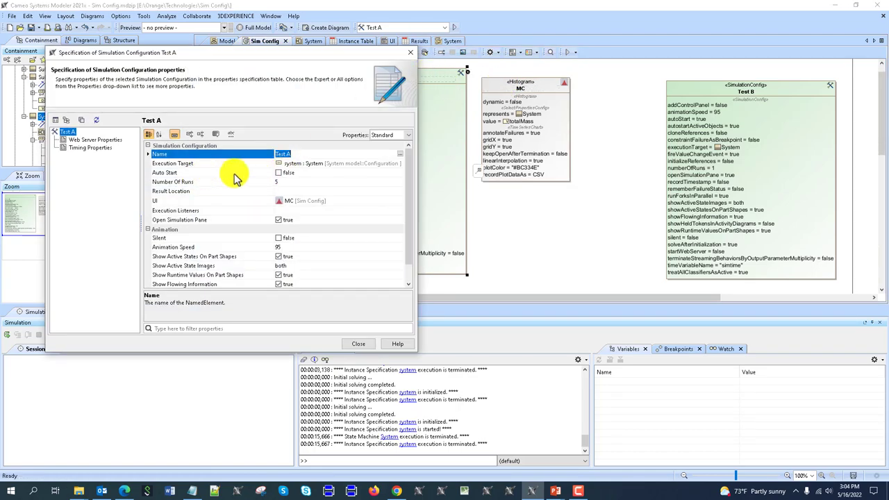
pyautogui.click(411, 52)
# - Enable Dynamic and Keep Open After Termination for the MC histogram and close its specification
pyautogui.doubleClick(488, 83)
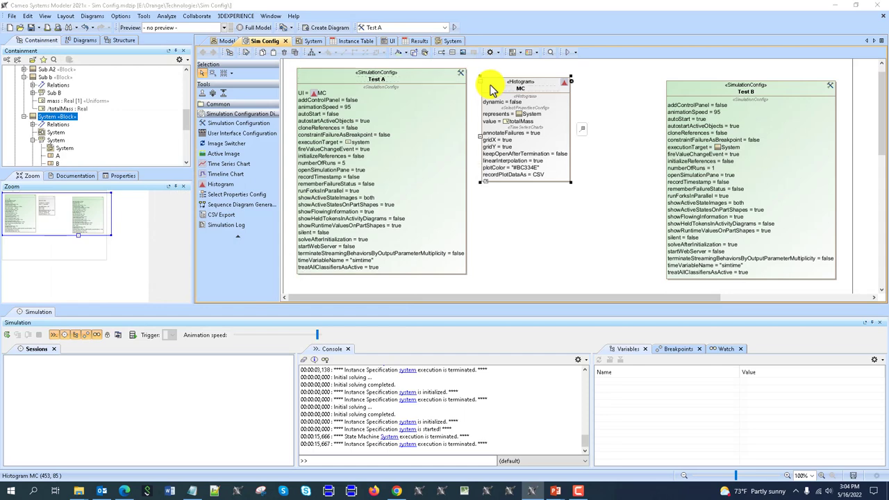
pyautogui.click(282, 210)
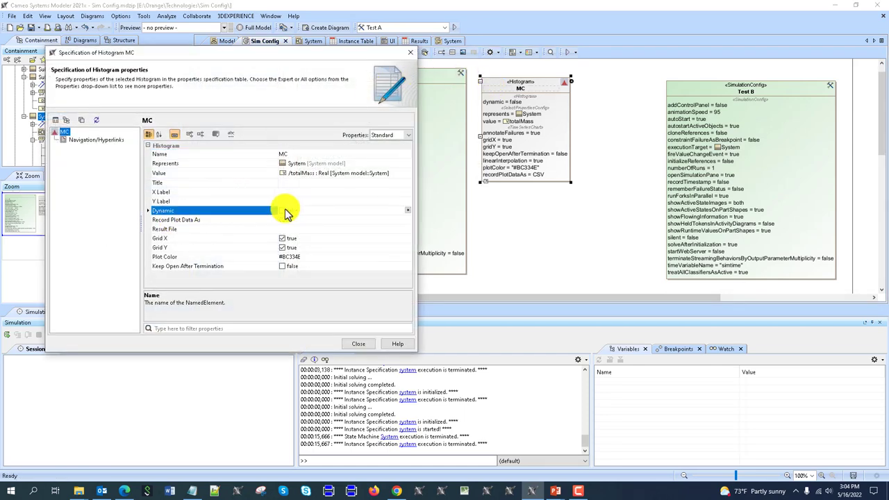
pyautogui.click(282, 266)
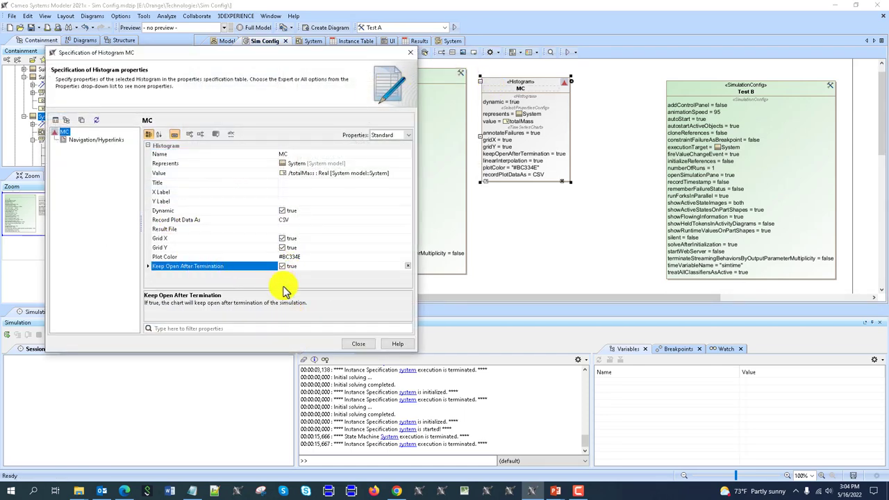
pyautogui.click(356, 345)
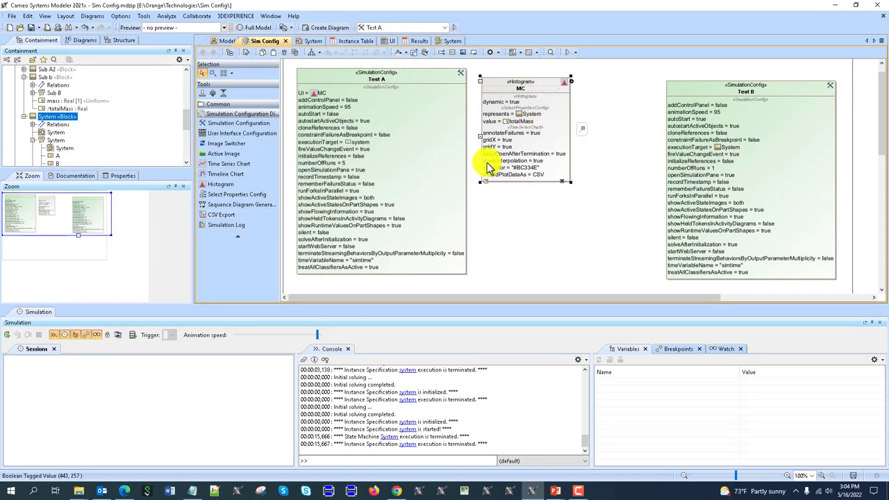
# - Reopen the MC histogram's specification and turn Dynamic off
pyautogui.doubleClick(506, 89)
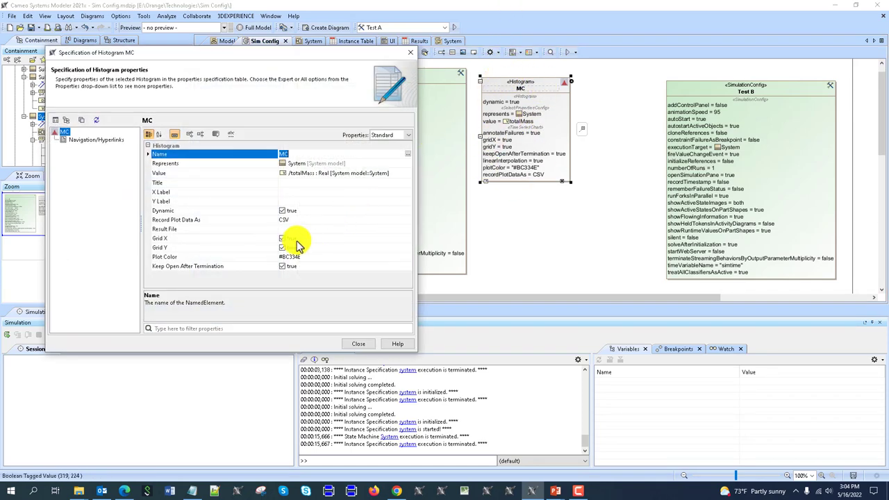
pyautogui.click(284, 211)
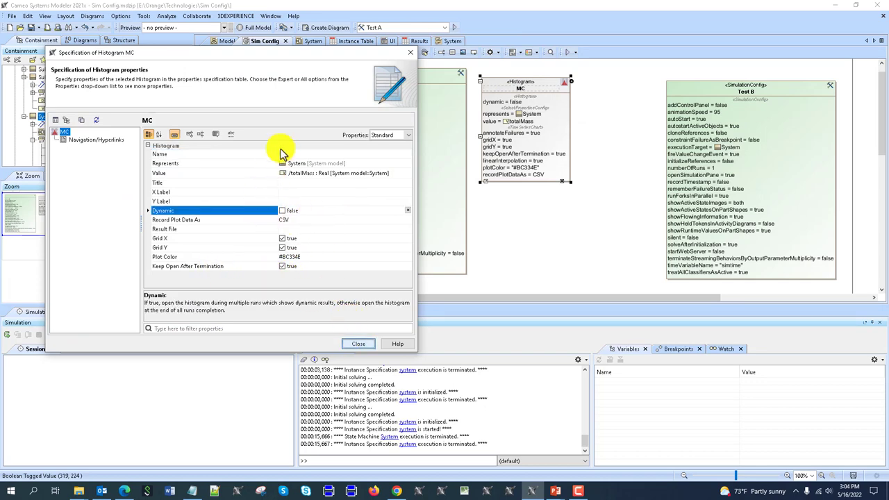
# - Turn Dynamic back on for the MC histogram, then run Test A and close the totalMass plot
pyautogui.click(355, 344)
pyautogui.click(496, 245)
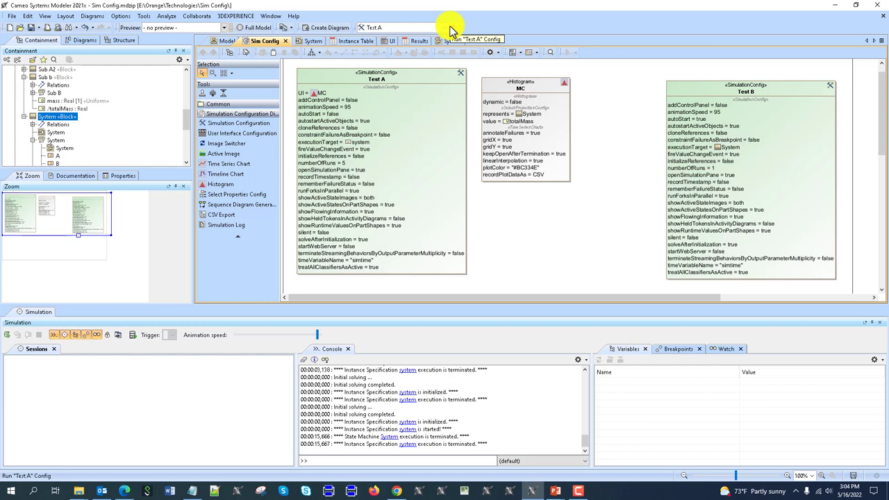
pyautogui.doubleClick(501, 90)
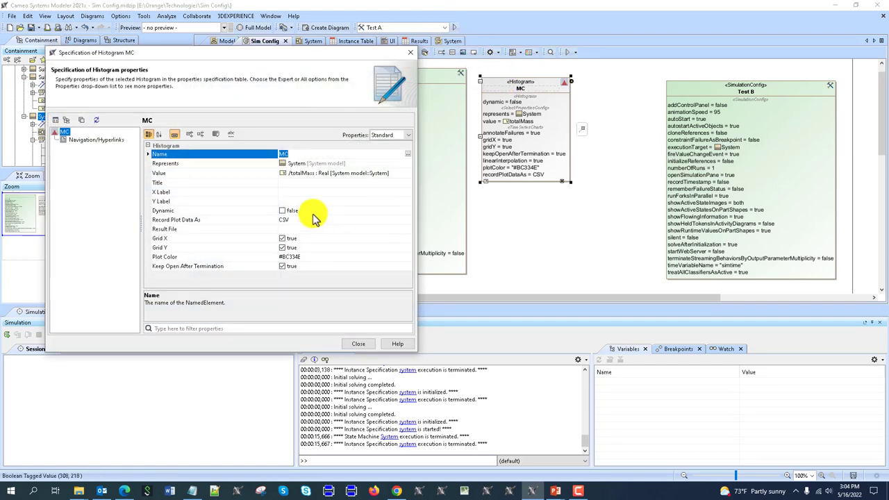
pyautogui.click(309, 211)
pyautogui.press('Escape')
pyautogui.click(454, 28)
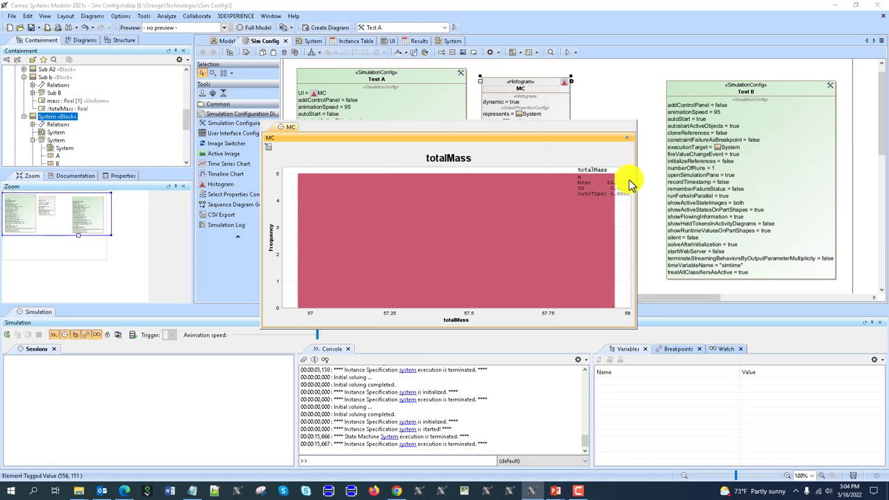
pyautogui.click(628, 139)
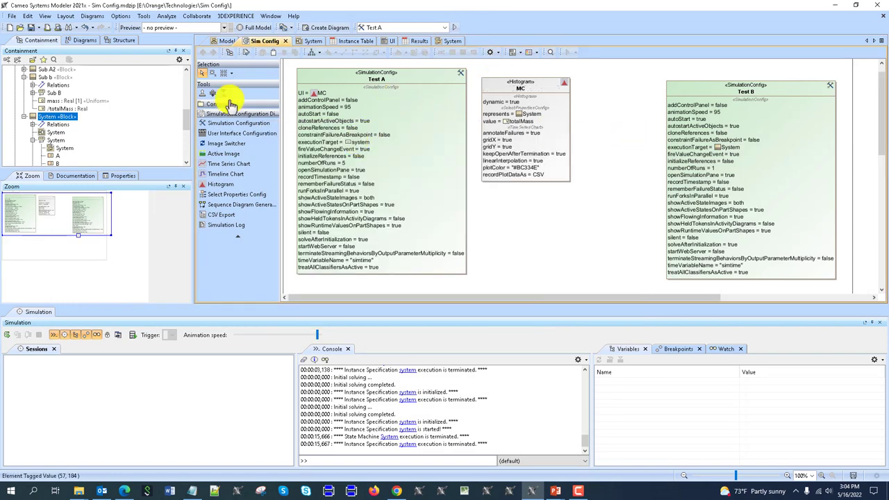
# - Replace Test A's execution target with the System block, then run Test A and close the histogram plot
pyautogui.scroll(10, 115, 104)
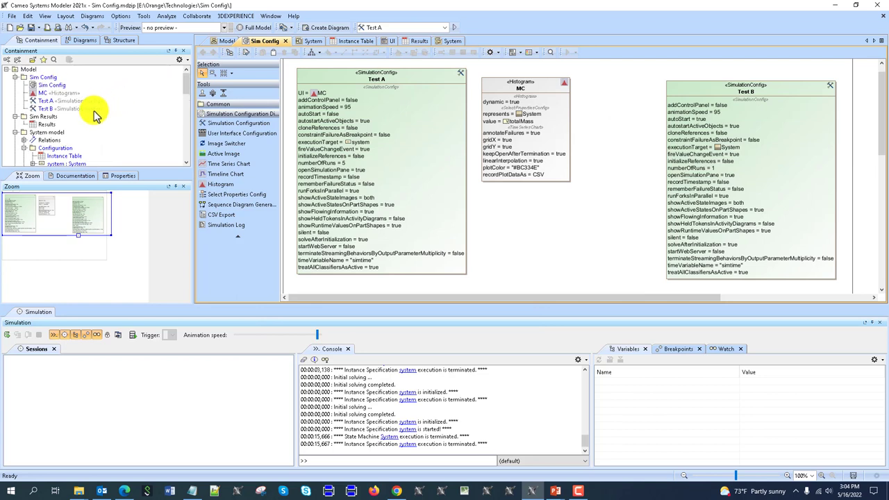
pyautogui.scroll(-5, 80, 121)
pyautogui.scroll(-6, 66, 122)
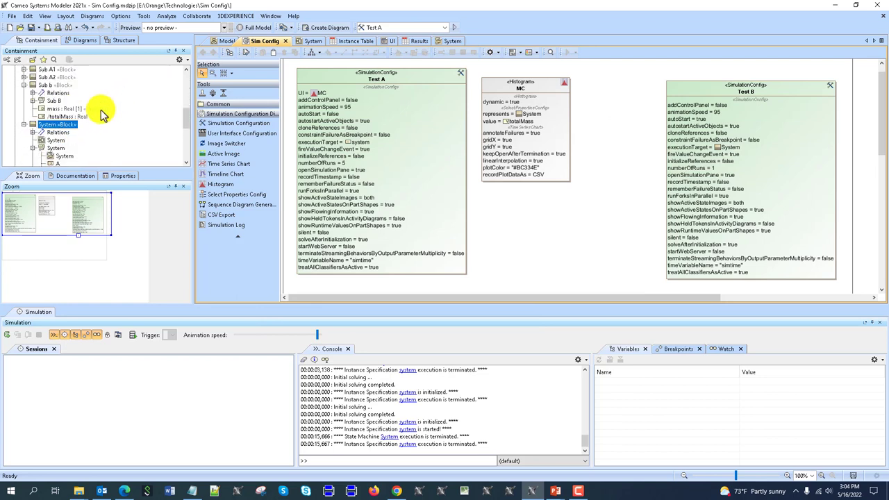
pyautogui.scroll(4, 104, 120)
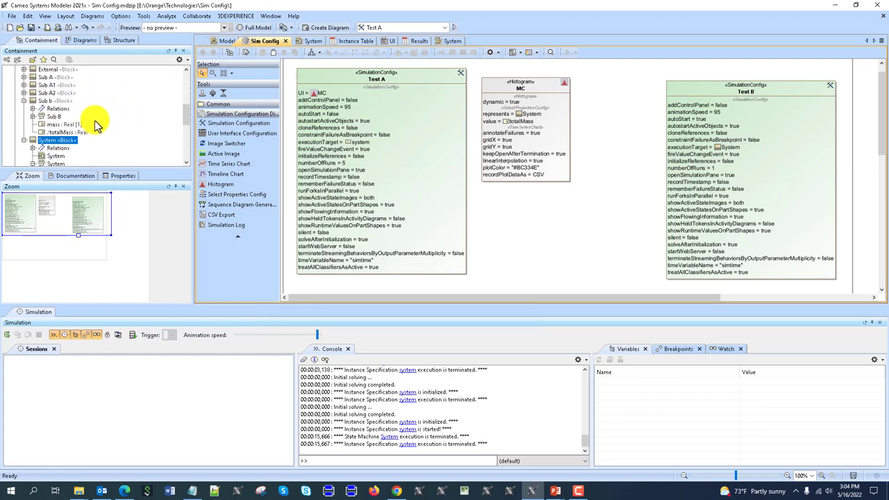
pyautogui.moveTo(41, 139); pyautogui.dragTo(382, 69)
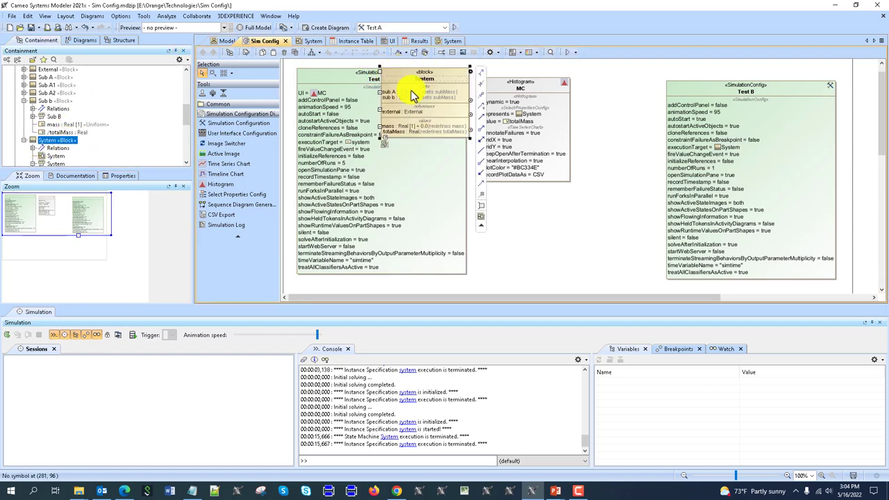
pyautogui.press('Escape')
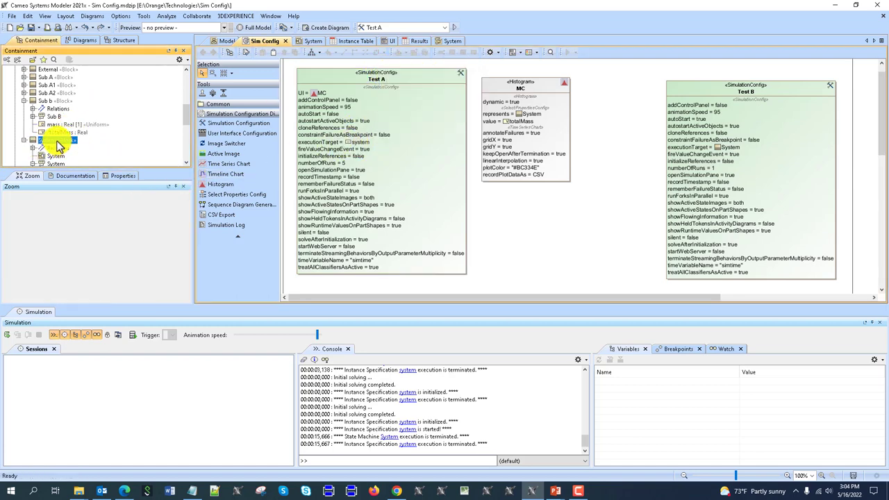
pyautogui.moveTo(60, 139); pyautogui.dragTo(347, 74)
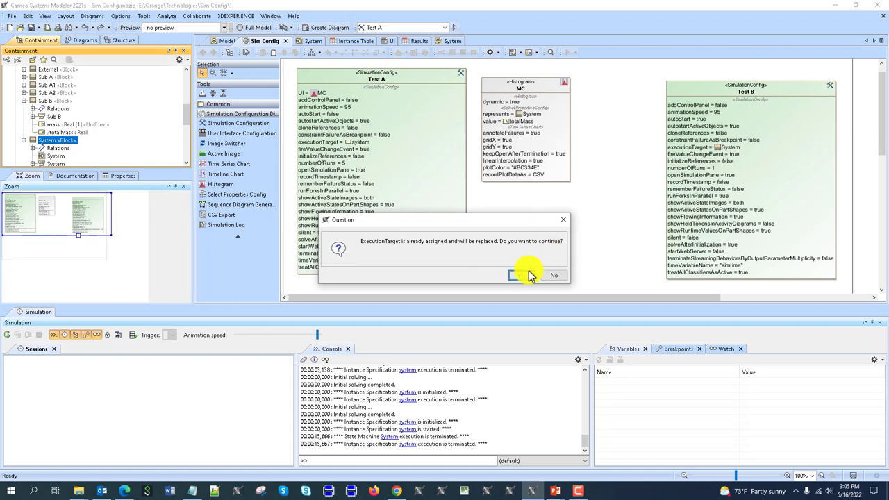
pyautogui.click(522, 275)
pyautogui.click(454, 28)
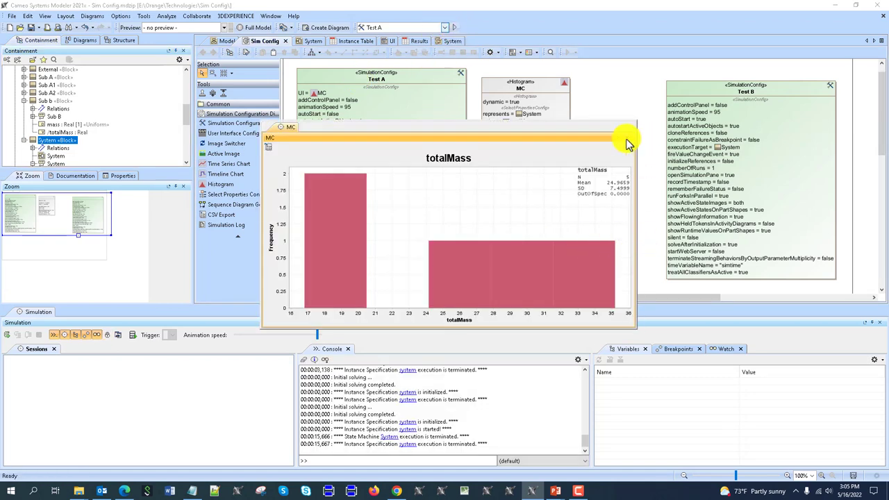
pyautogui.click(627, 139)
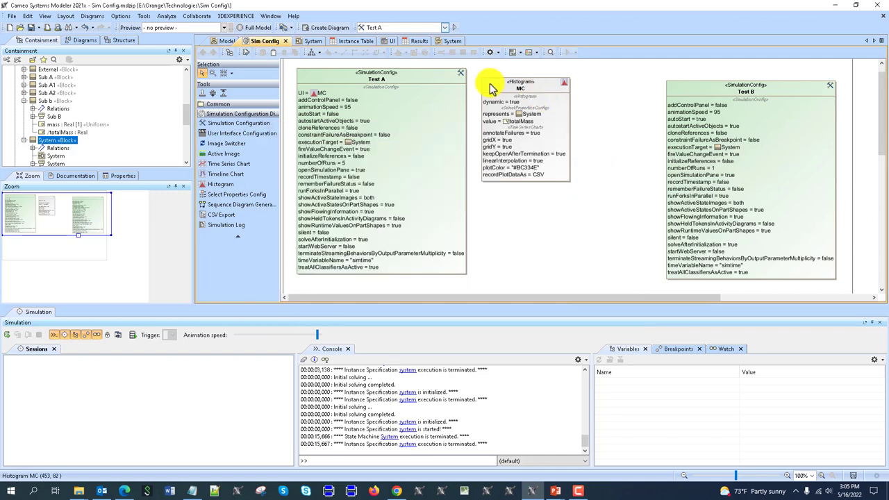
# - Set Test A's number of runs to 200, run it and close the resulting histogram
pyautogui.click(343, 163)
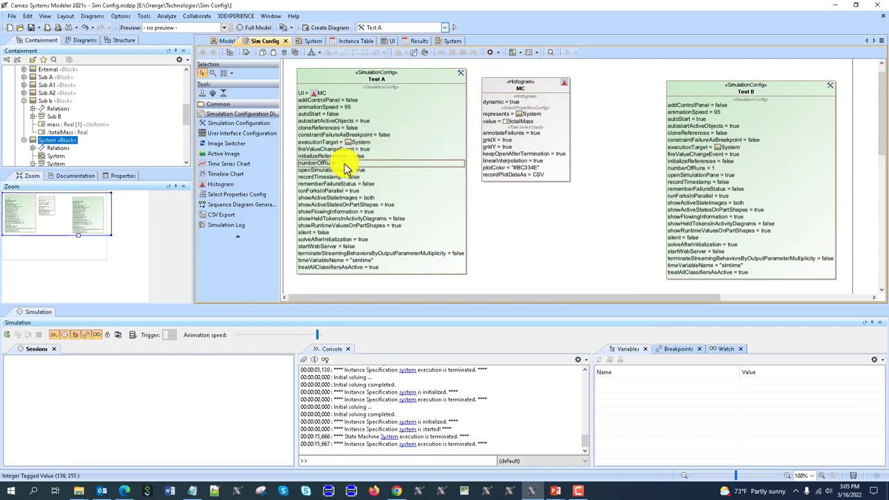
pyautogui.click(344, 163)
pyautogui.press('BackSpace')
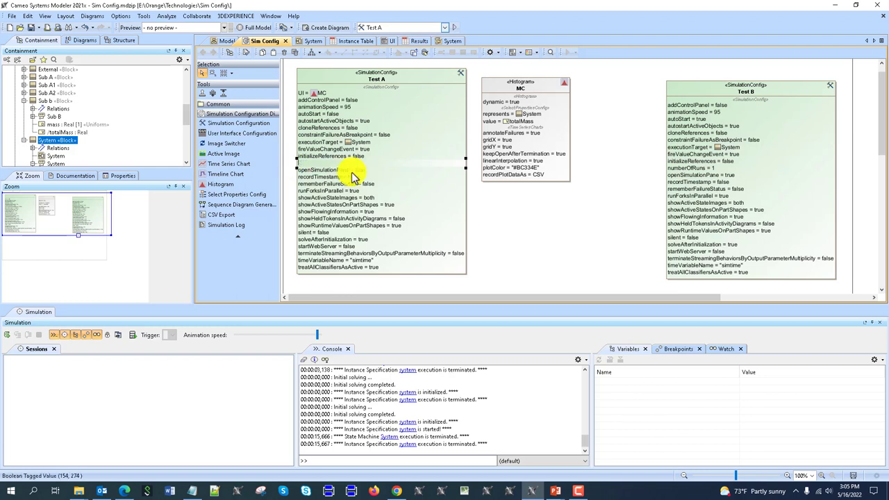
pyautogui.click(576, 254)
pyautogui.click(454, 29)
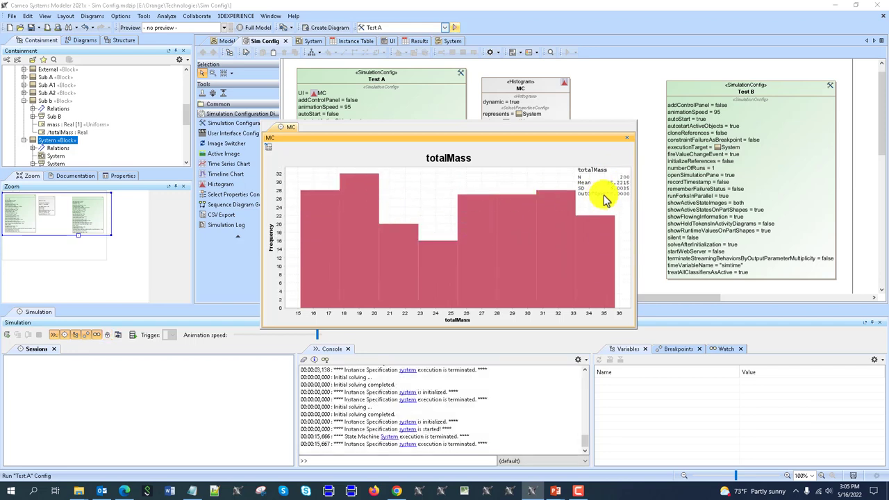
pyautogui.click(624, 139)
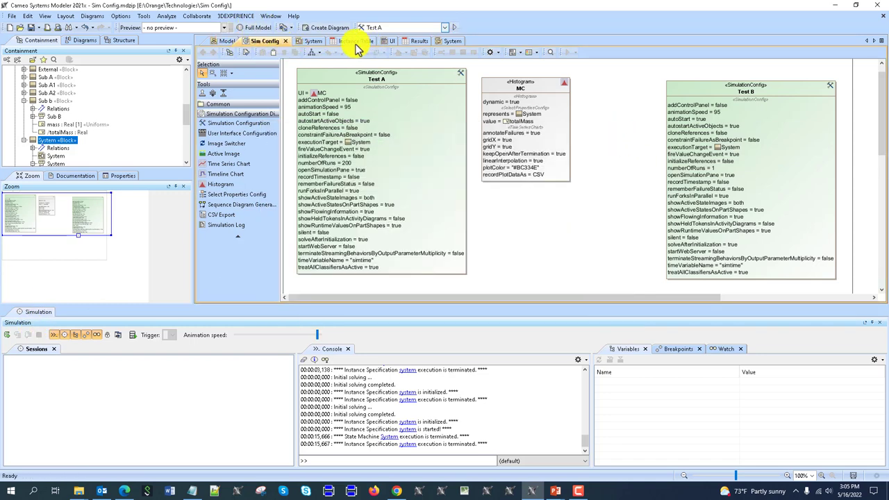
# - Simulate the Sub b block from the Model diagram to examine its mass value, and terminate the session
pyautogui.click(223, 40)
pyautogui.click(257, 41)
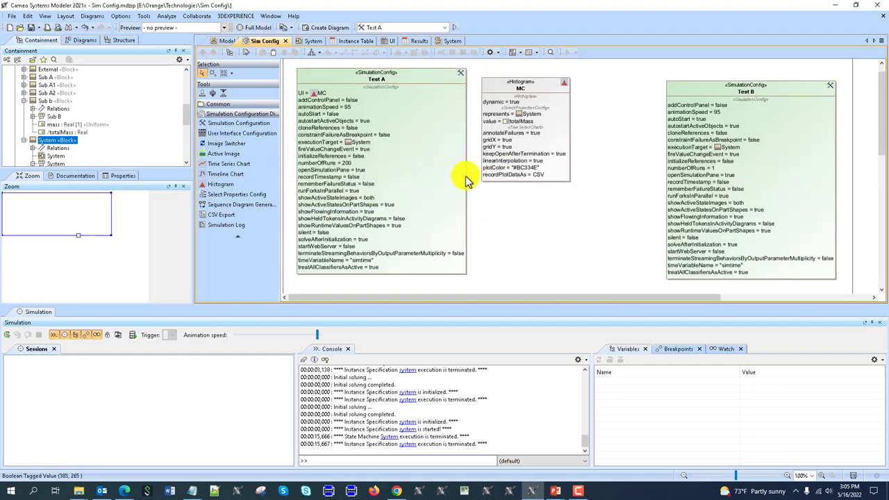
pyautogui.click(224, 41)
pyautogui.scroll(-2, 625, 201)
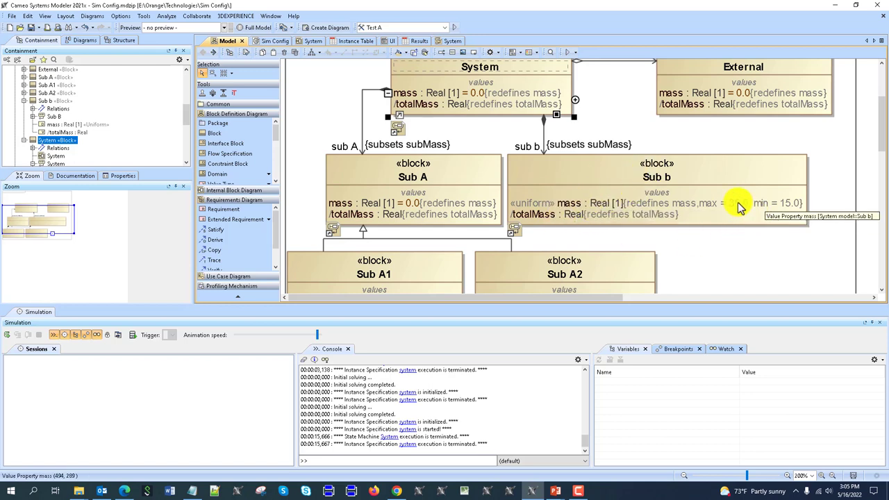
pyautogui.rightClick(592, 165)
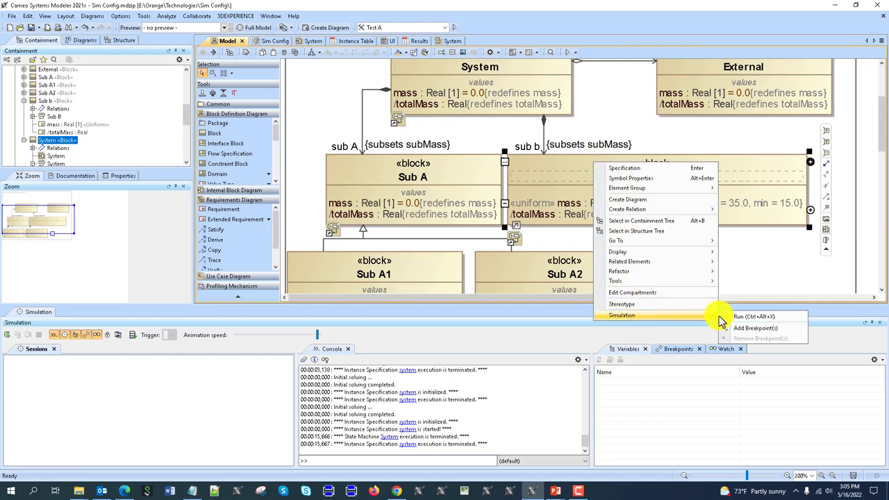
pyautogui.click(735, 316)
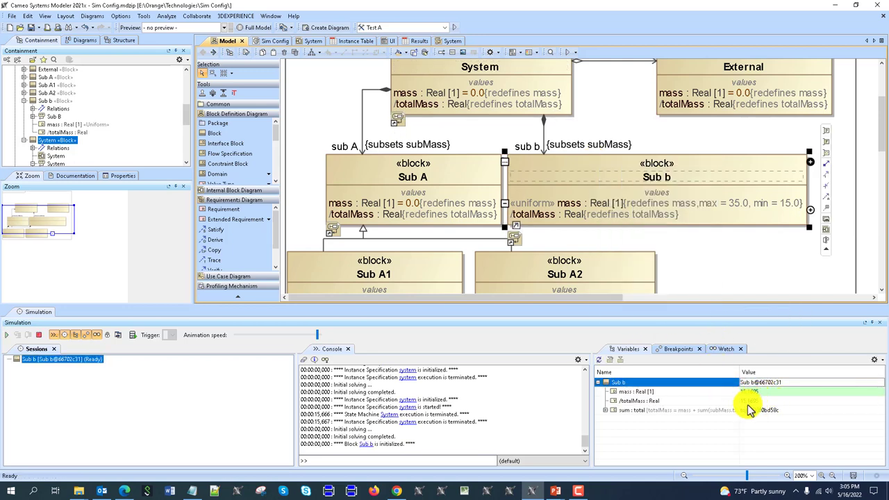
pyautogui.click(38, 335)
# - Return to the Sim Config diagram and set Test A's number of runs to 1
pyautogui.click(274, 41)
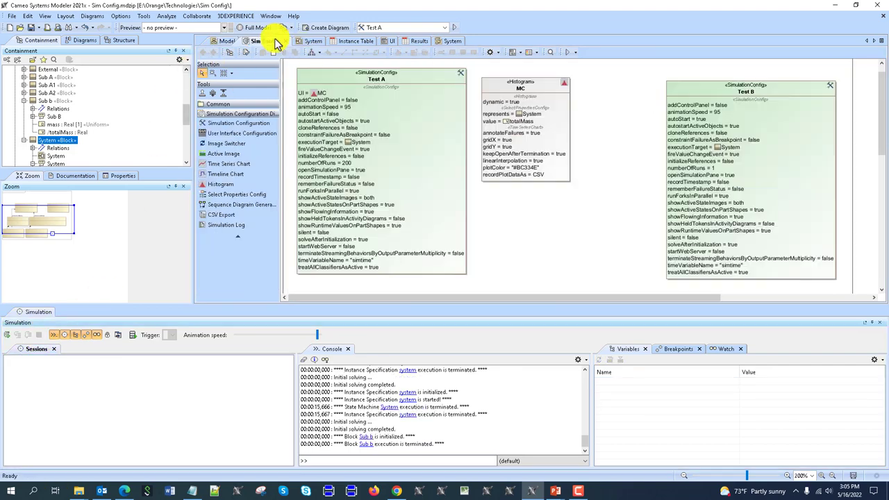
pyautogui.doubleClick(331, 81)
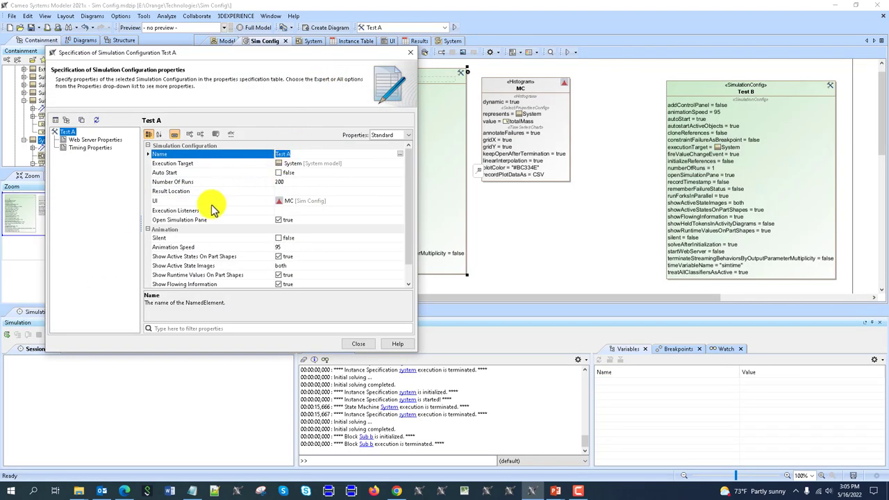
pyautogui.click(409, 53)
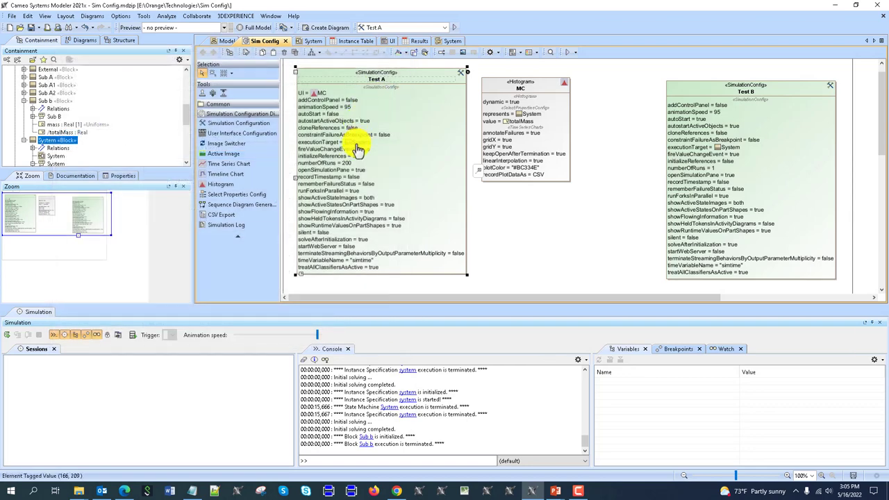
pyautogui.doubleClick(351, 164)
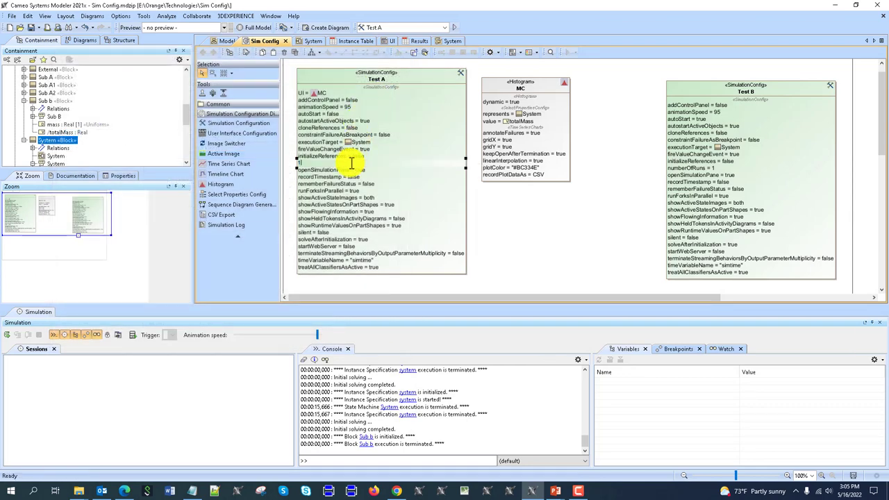
pyautogui.click(586, 229)
# - Remove the MC histogram from Test A's UI property and close the specification
pyautogui.doubleClick(410, 76)
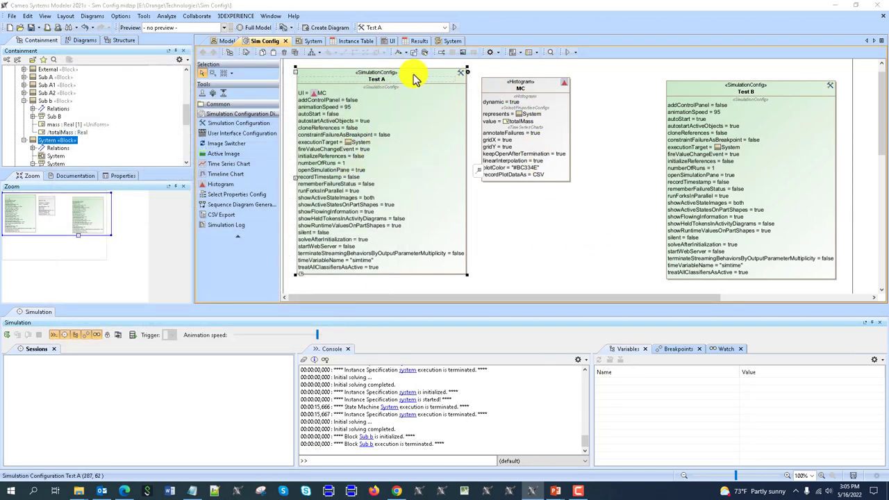
pyautogui.click(312, 200)
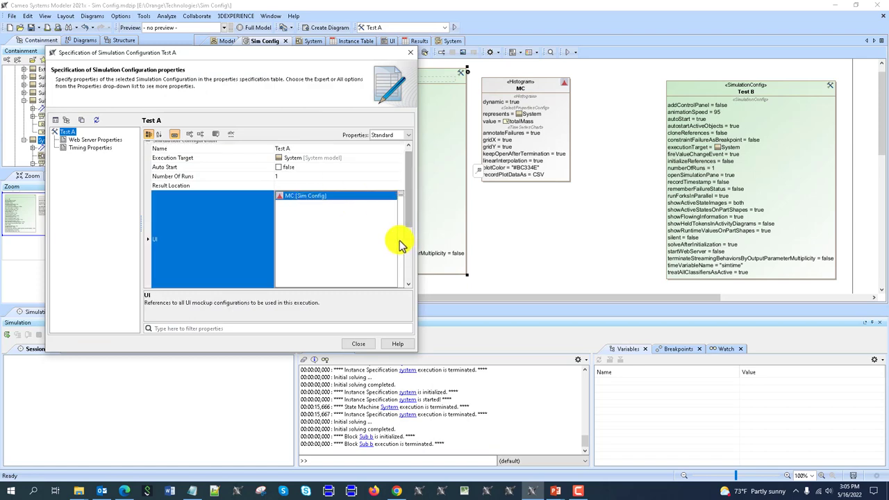
pyautogui.click(358, 344)
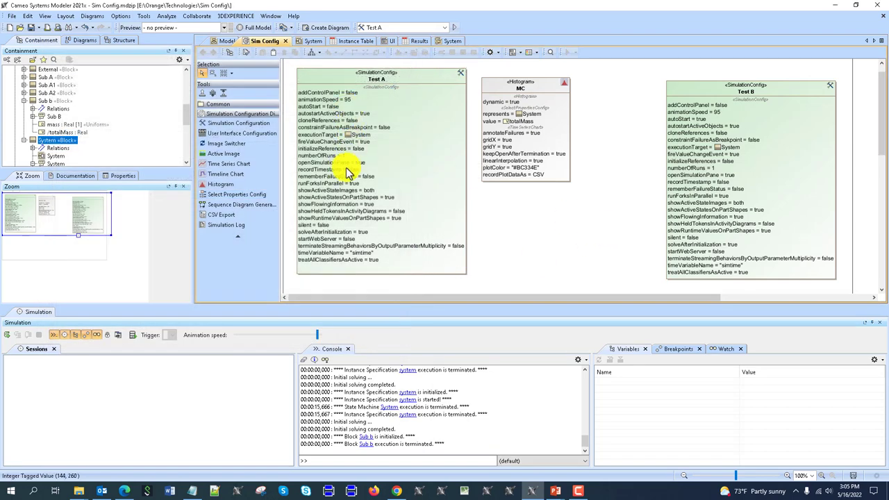
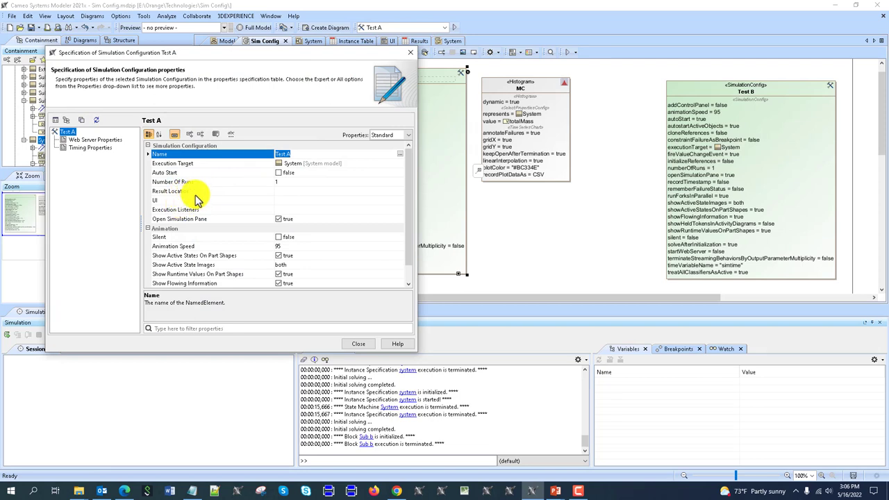
pyautogui.click(352, 345)
# - Set Test A's Result Location to the Sim Results package from the containment tree
pyautogui.scroll(5, 97, 125)
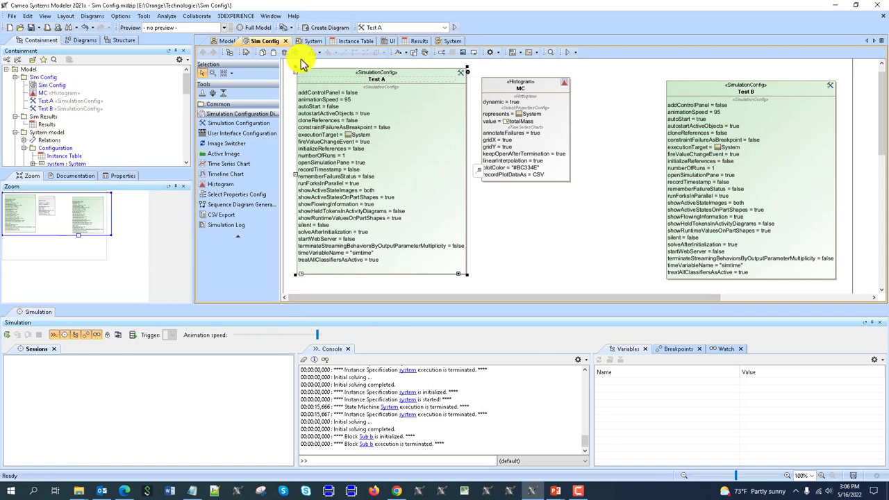
pyautogui.doubleClick(312, 75)
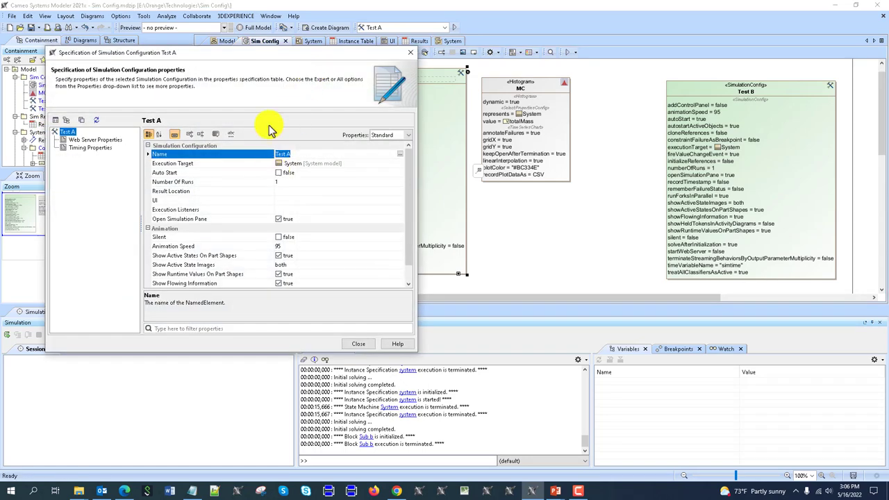
pyautogui.moveTo(276, 27); pyautogui.dragTo(447, 46)
pyautogui.moveTo(39, 116); pyautogui.dragTo(425, 193)
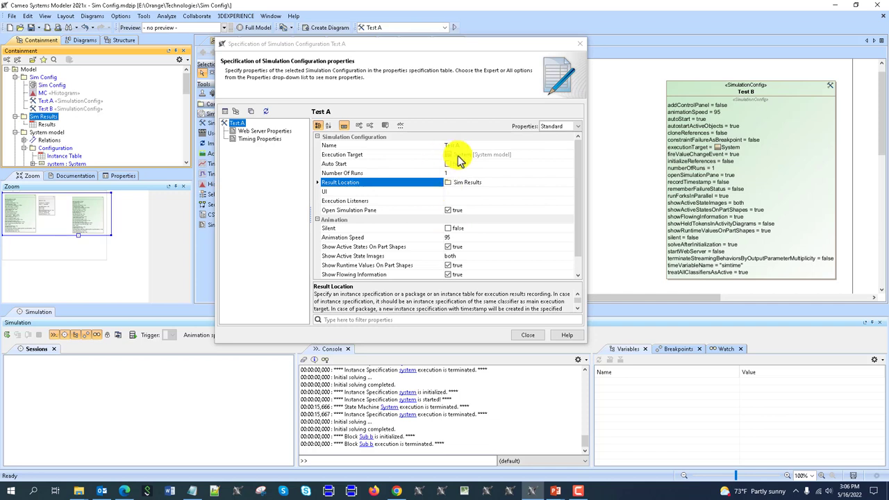
# - Enable Record Timestamp for Test A among the Expert properties, restore the Standard property view and close the specification
pyautogui.click(563, 125)
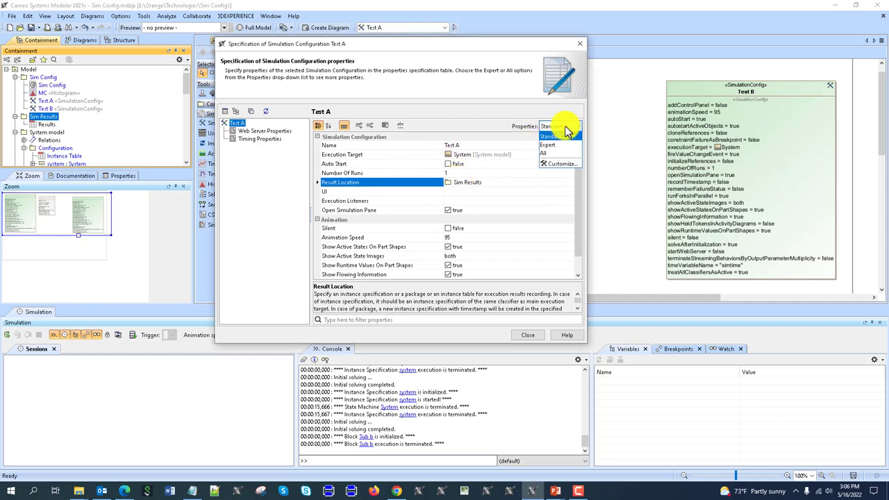
pyautogui.click(558, 148)
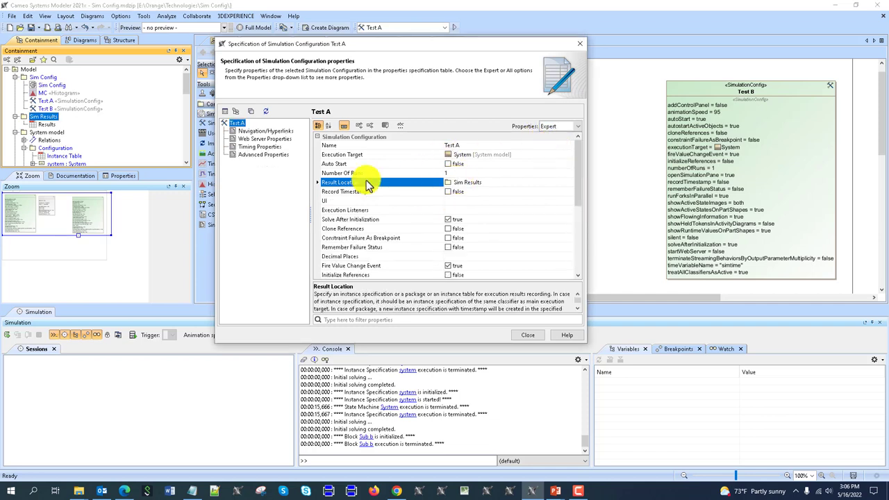
pyautogui.click(435, 192)
pyautogui.click(446, 192)
pyautogui.click(560, 128)
pyautogui.click(552, 138)
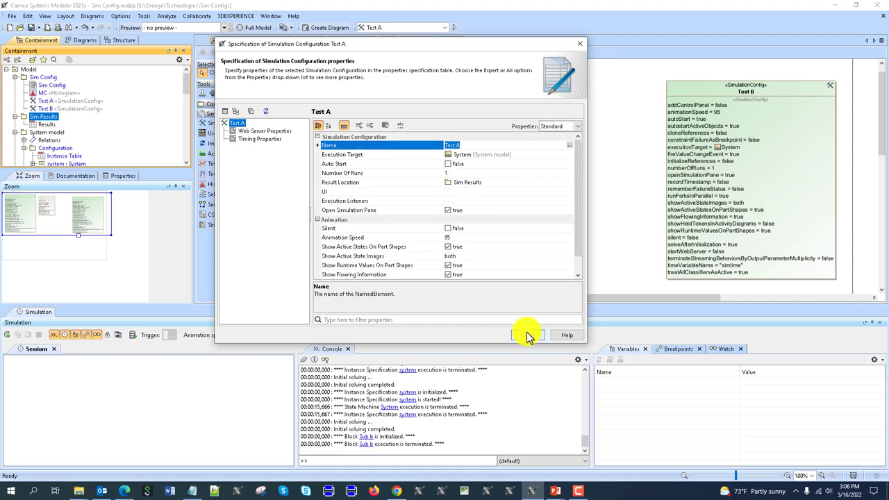
pyautogui.click(527, 336)
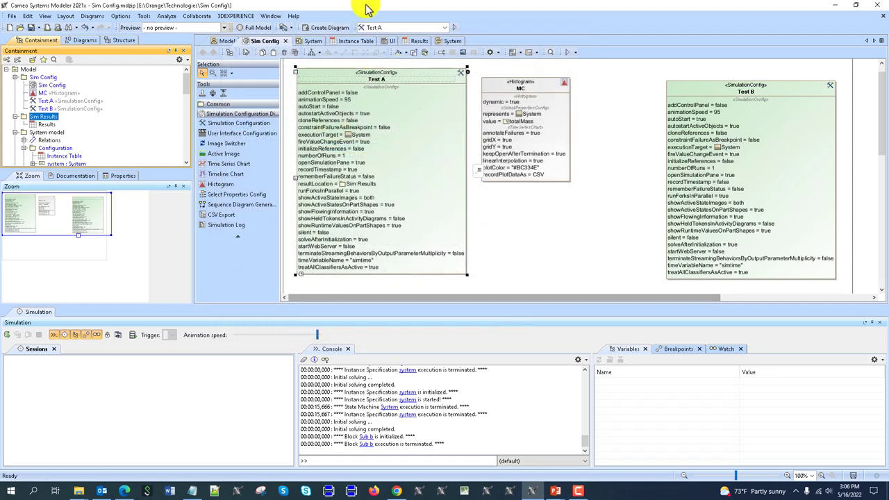
# - Run Test A, terminate its session and open the Results table in the Sim Results package
pyautogui.click(455, 29)
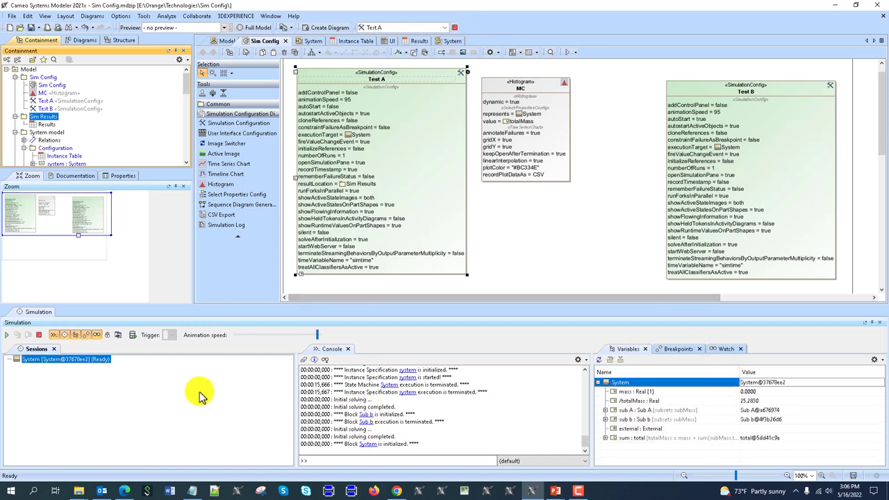
pyautogui.click(41, 336)
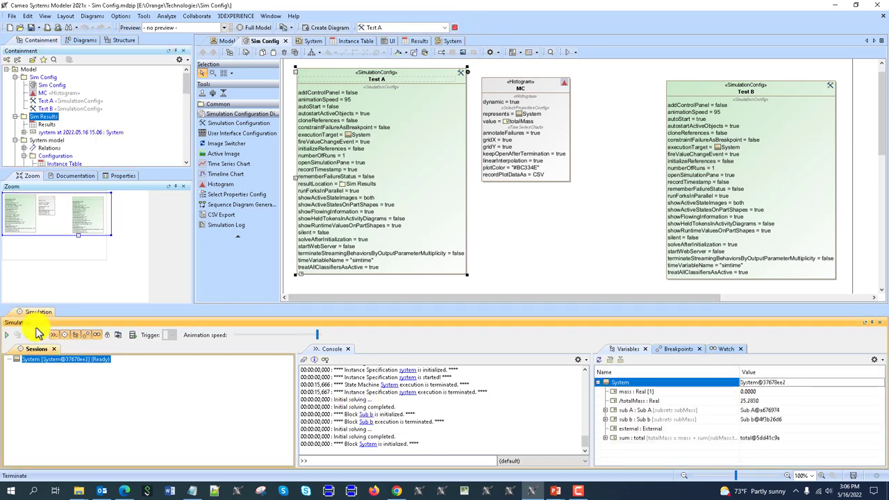
pyautogui.doubleClick(43, 125)
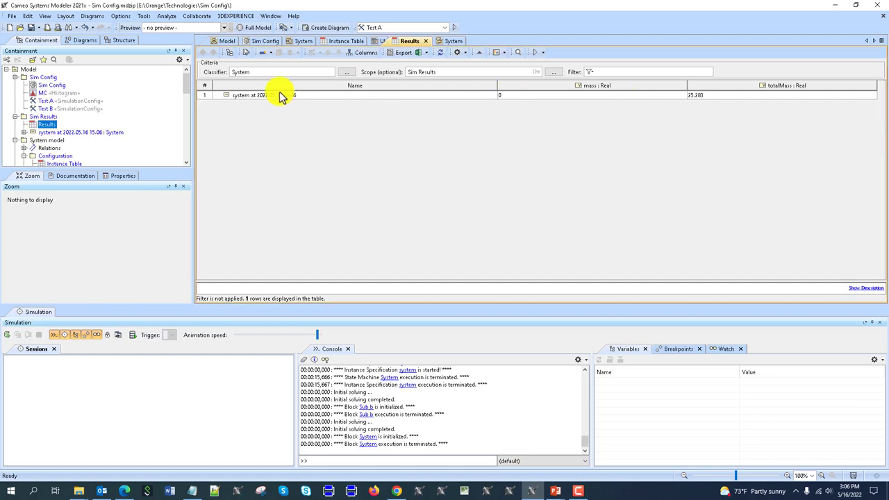
# - Run and terminate Test A two more times to record additional rows in the Results table
pyautogui.click(456, 29)
pyautogui.click(42, 335)
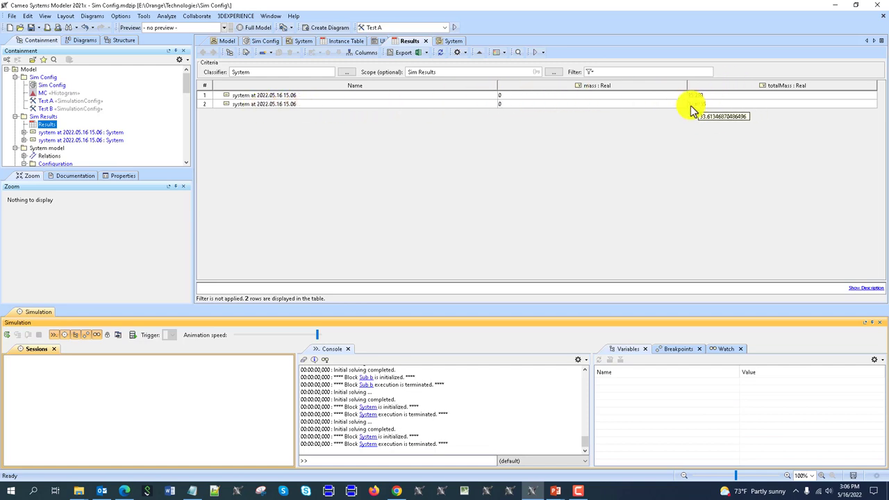
pyautogui.click(455, 28)
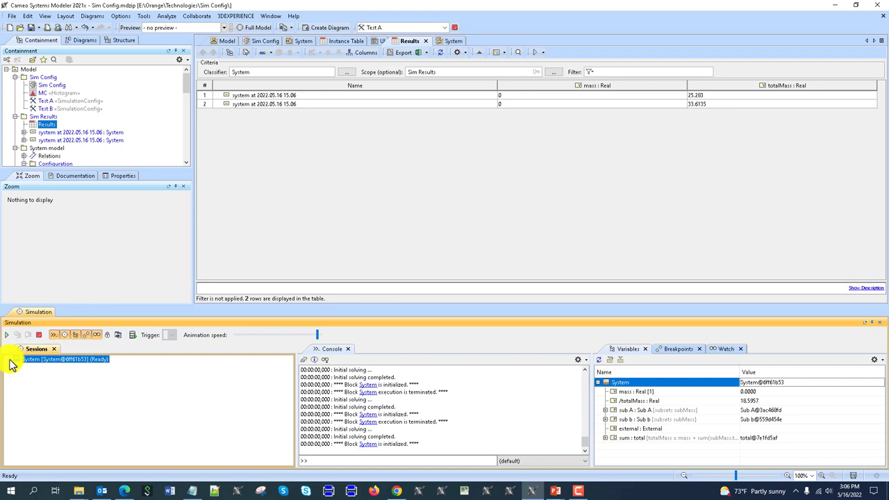
pyautogui.click(39, 334)
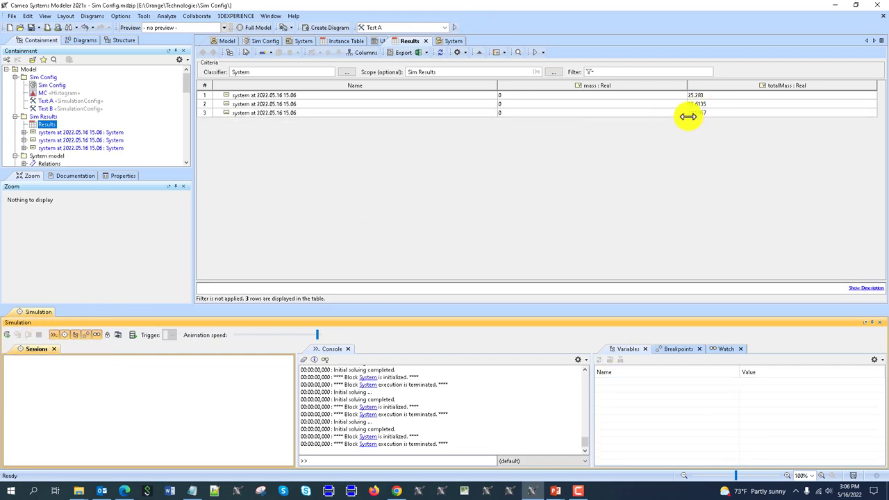
# - Review the Model diagram's blocks, Test A's specification and the System frame's totalMass fields and buttons in the UI diagram
pyautogui.click(221, 40)
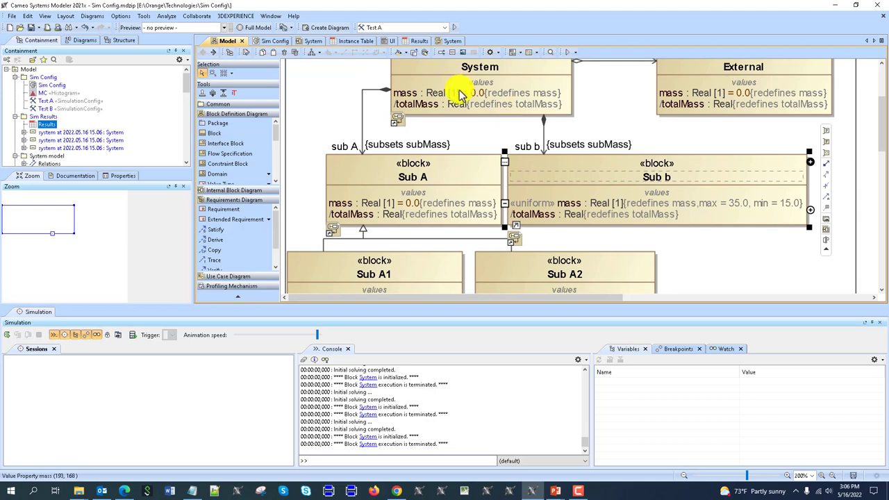
pyautogui.scroll(2, 457, 93)
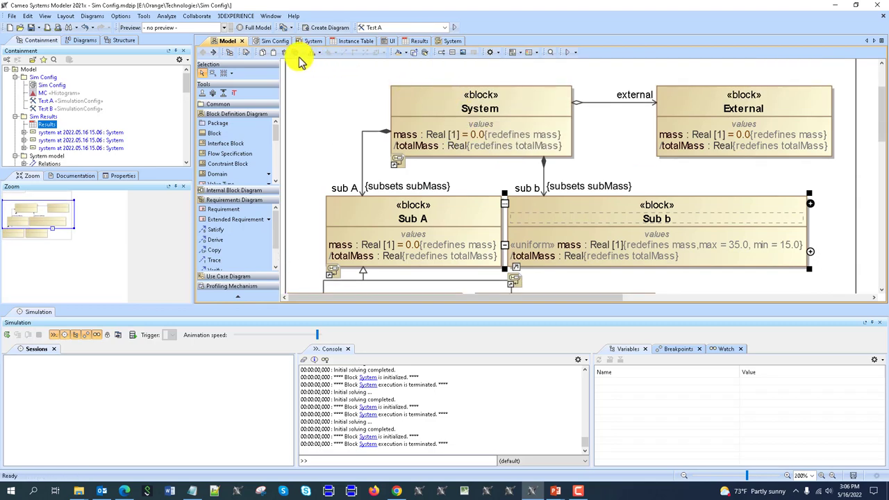
pyautogui.click(281, 40)
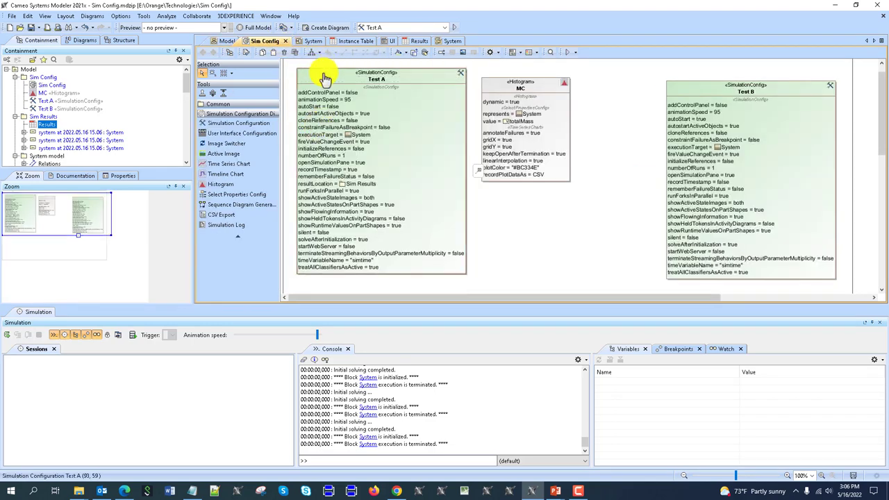
pyautogui.doubleClick(325, 78)
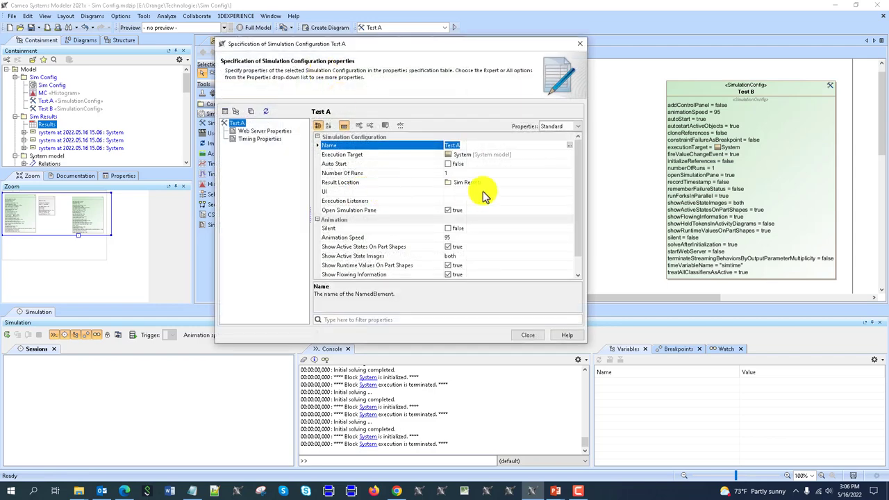
pyautogui.click(577, 46)
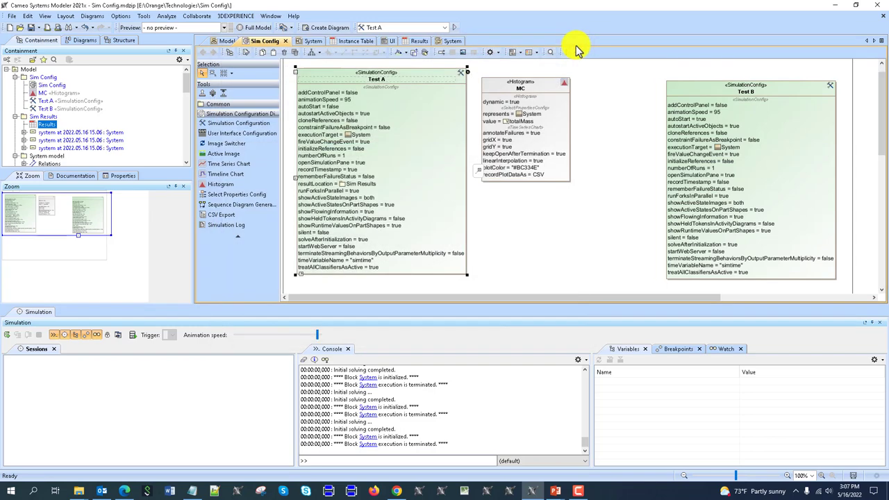
pyautogui.click(380, 40)
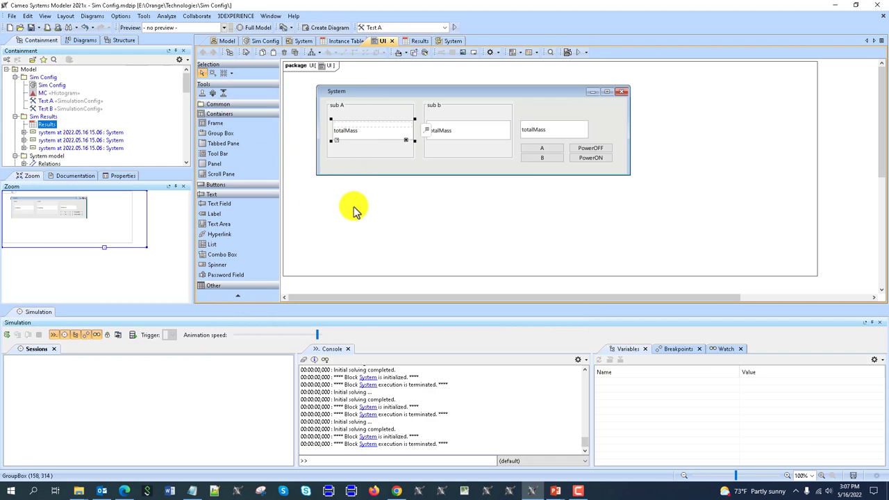
pyautogui.click(347, 139)
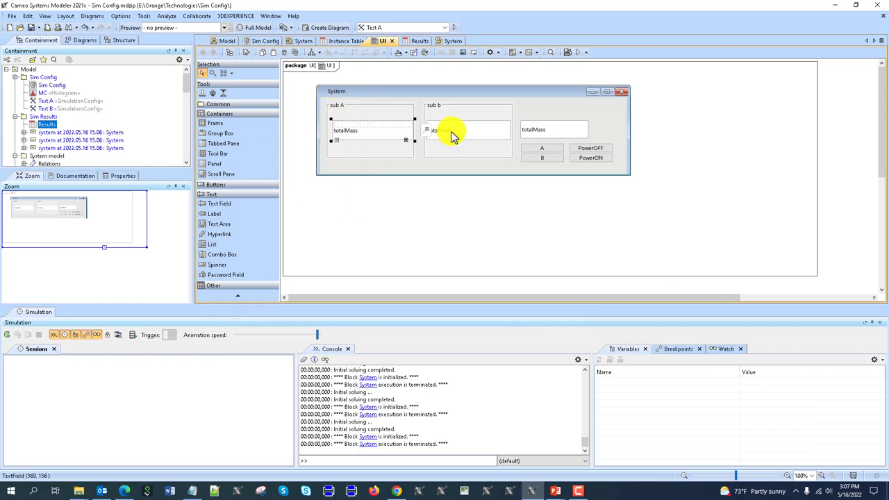
pyautogui.click(446, 129)
pyautogui.click(595, 182)
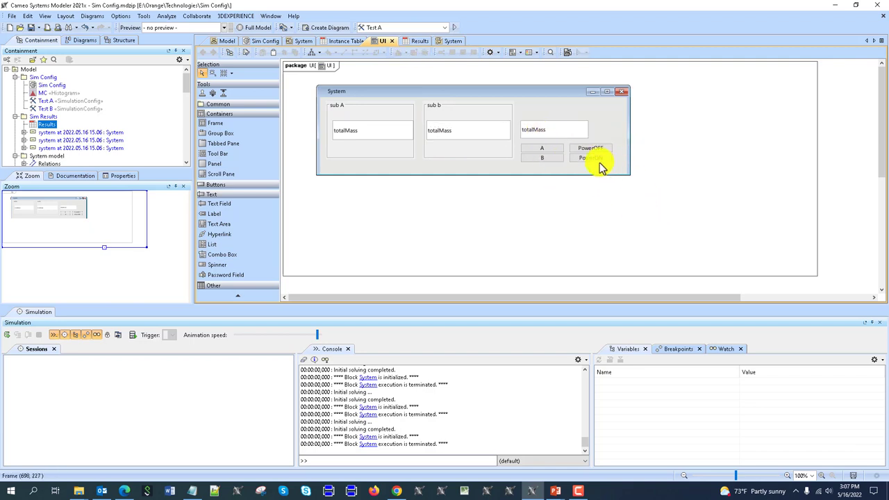
# - Assign the System UI frame from the containment tree to Test A on the Sim Config diagram
pyautogui.click(263, 42)
pyautogui.scroll(-5, 104, 119)
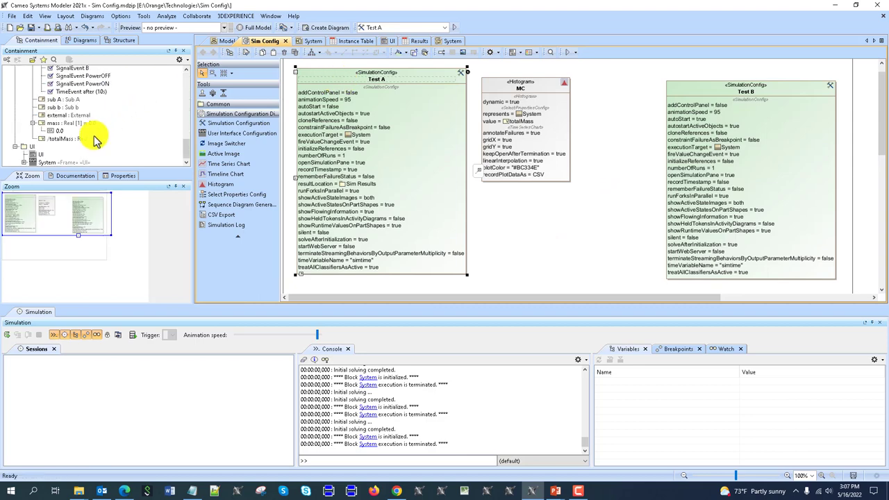
pyautogui.moveTo(49, 162); pyautogui.dragTo(326, 96)
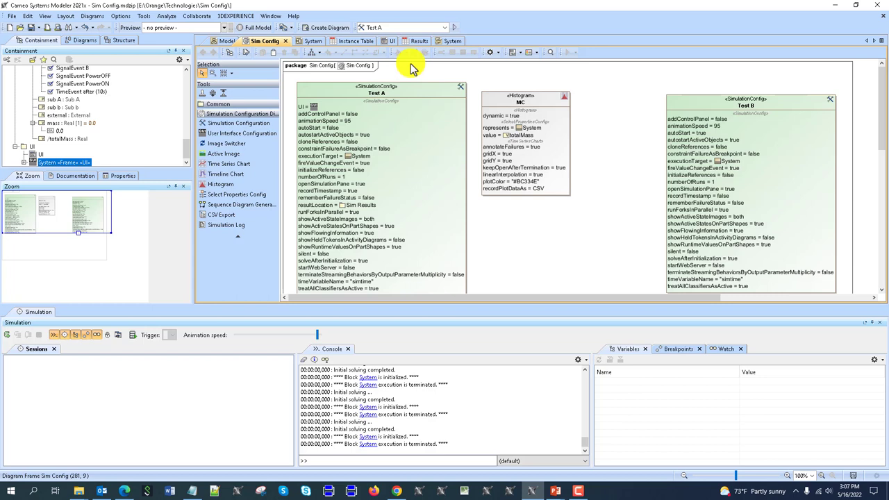
# - Run Test A and show the Model diagram's Sub A1 and Sub A2 blocks, moving the System UI window off the blocks
pyautogui.click(454, 28)
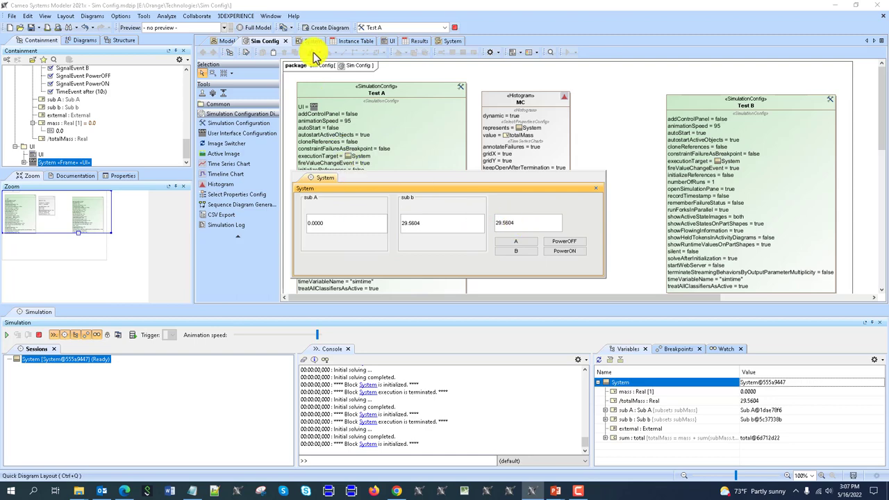
pyautogui.click(227, 41)
pyautogui.moveTo(437, 179); pyautogui.dragTo(171, 38)
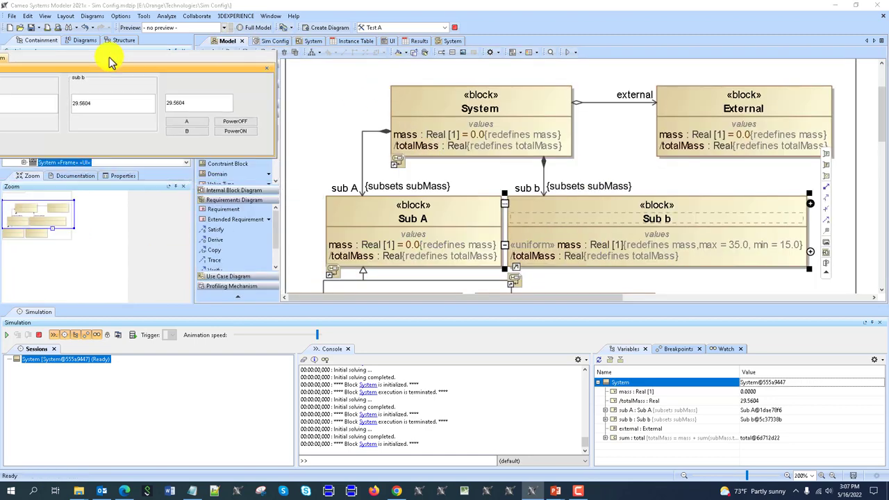
pyautogui.scroll(-4, 368, 187)
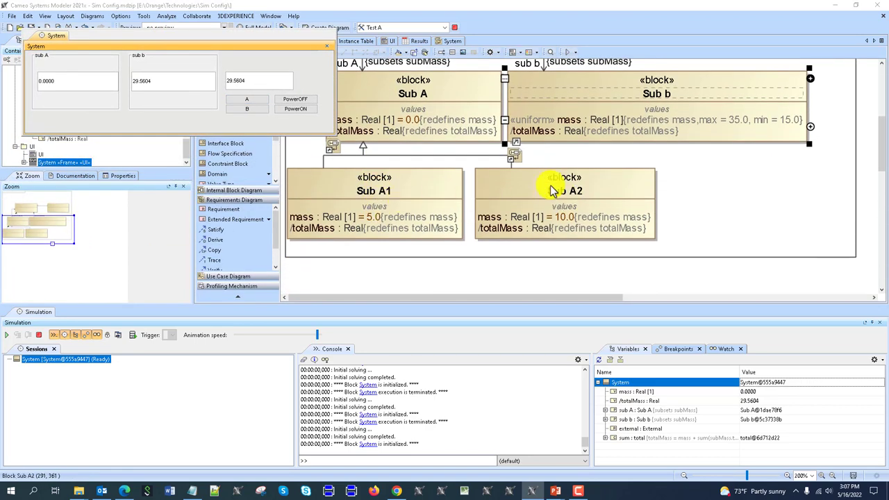
# - Remove sub A's runtime value in the running System session and add a Sub A1 instance as its value
pyautogui.rightClick(637, 412)
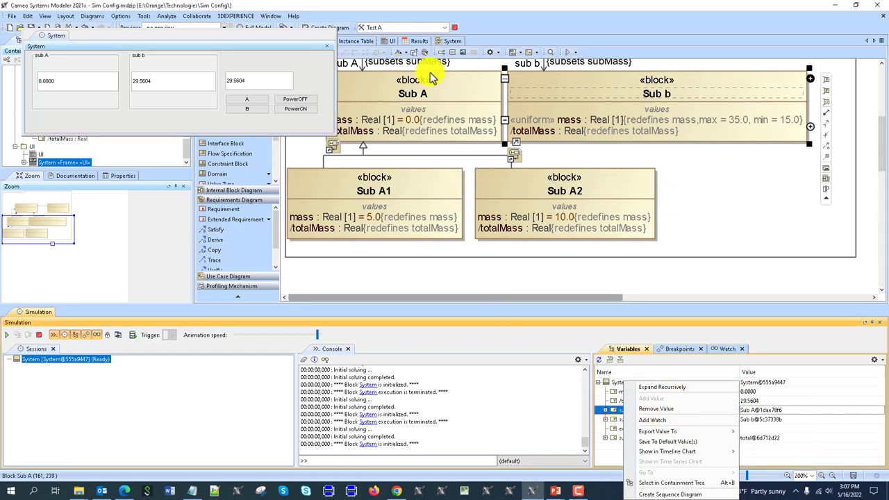
pyautogui.moveTo(665, 432)
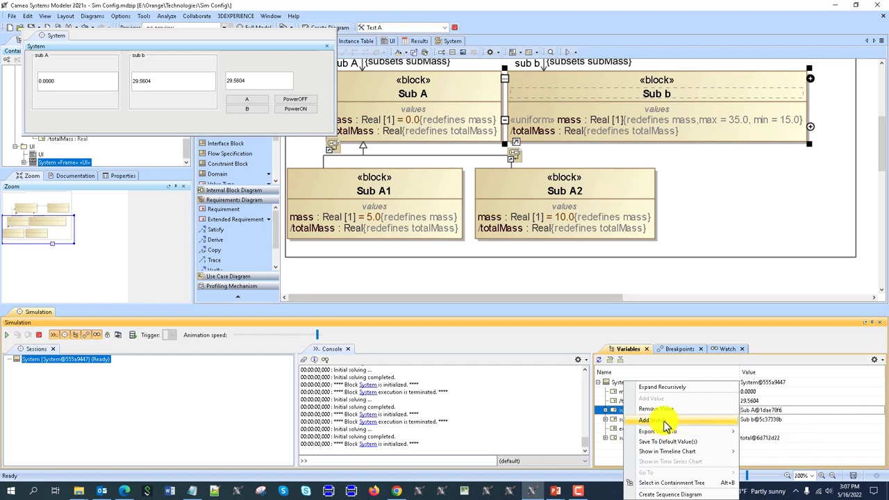
pyautogui.click(665, 420)
pyautogui.rightClick(653, 410)
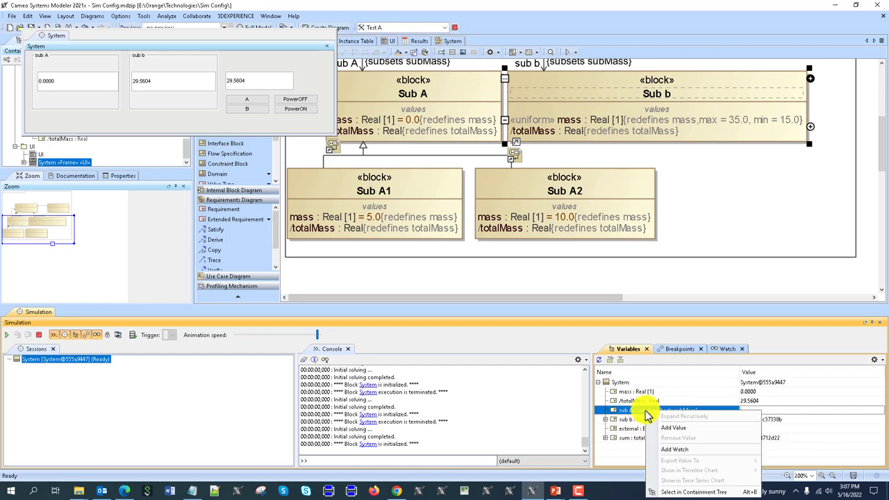
pyautogui.click(681, 425)
pyautogui.click(673, 387)
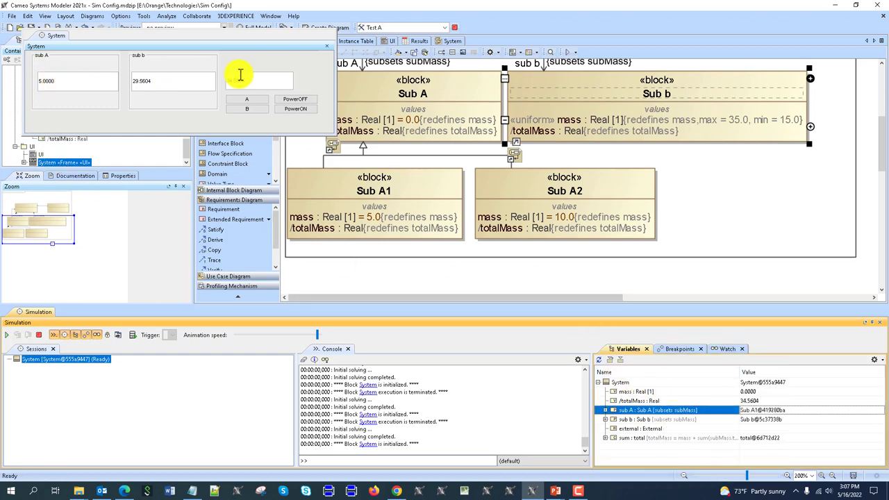
# - Open the System block's state machine diagram and move the System UI window clear of its states
pyautogui.scroll(5, 502, 199)
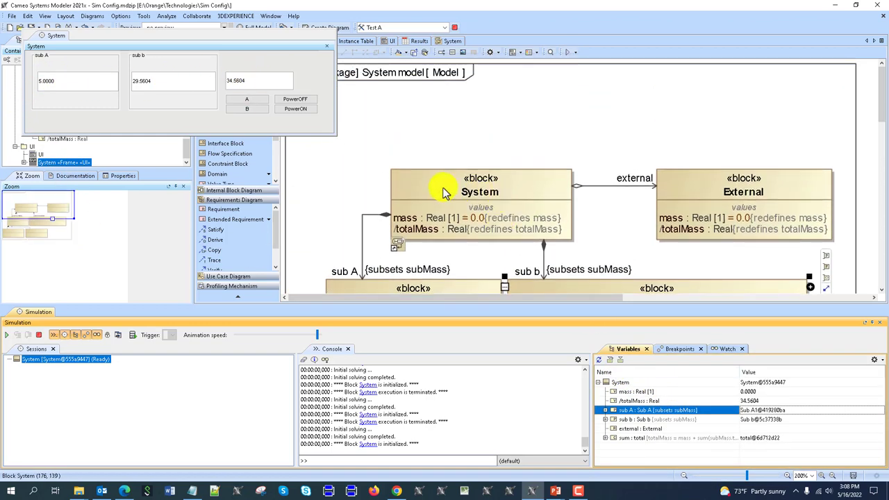
pyautogui.doubleClick(443, 192)
pyautogui.moveTo(301, 34); pyautogui.dragTo(311, 188)
# - Start the System execution, send PowerON from the UI window and terminate the session
pyautogui.click(5, 335)
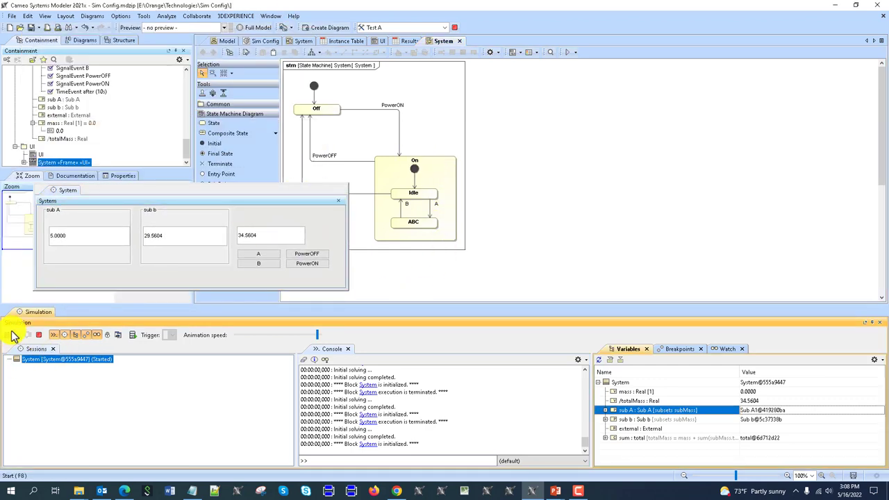
pyautogui.click(307, 264)
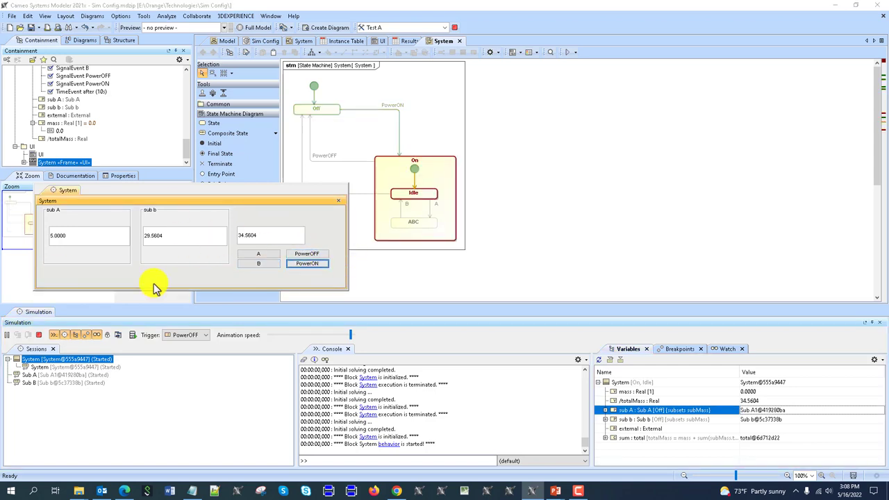
pyautogui.click(43, 338)
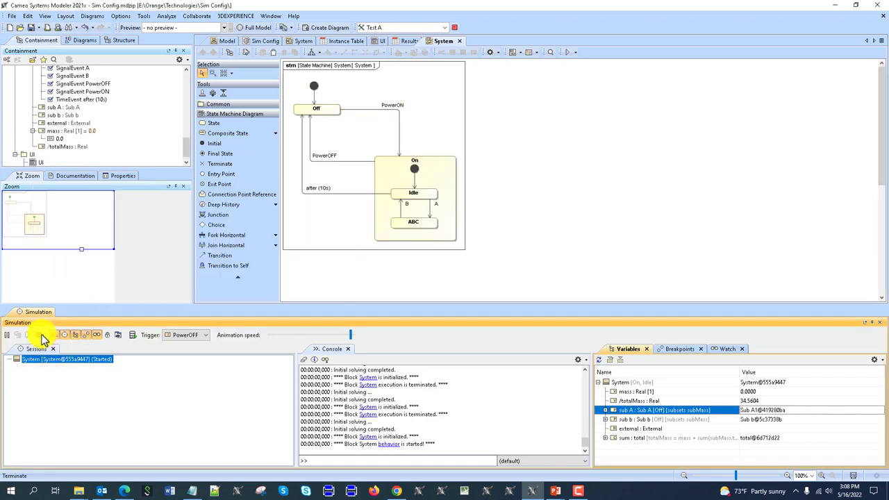
# - Check the UI and Execution Listeners properties in Test A's specification from the Sim Config diagram, and close it
pyautogui.click(260, 42)
pyautogui.doubleClick(310, 86)
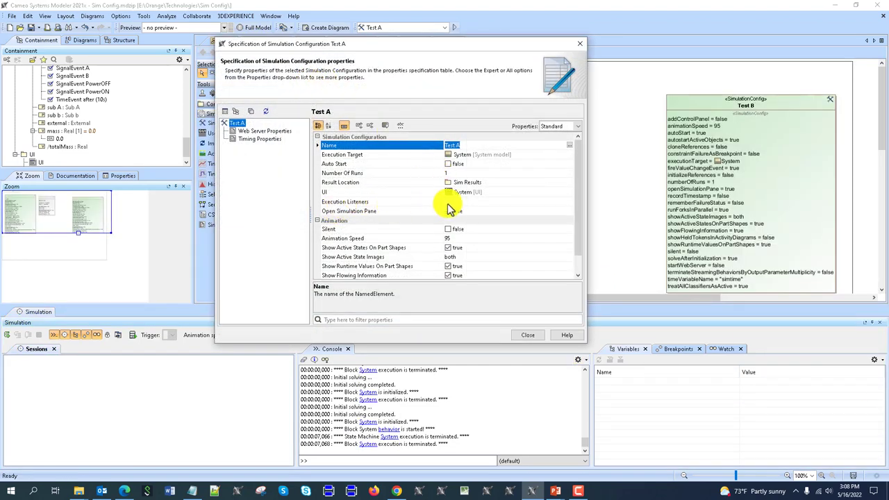
pyautogui.click(580, 43)
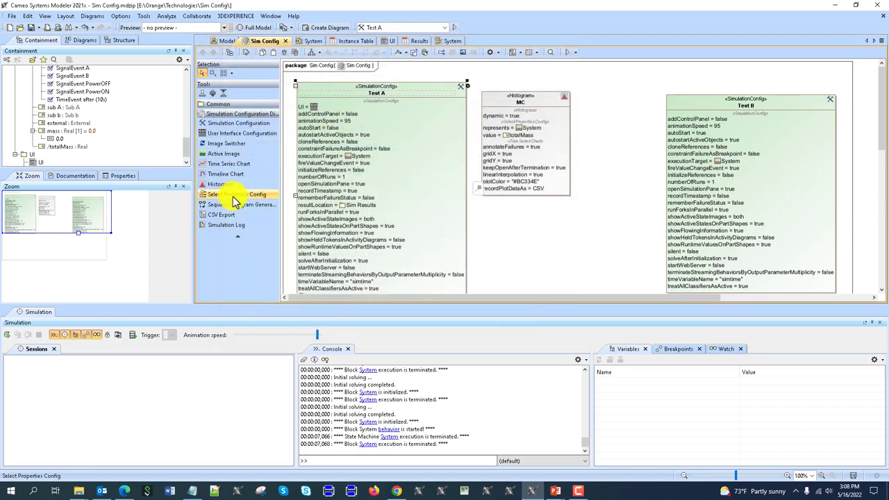
# - Add a CSV Export below the MC histogram and a Sequence Diagram Generator Config named SQ beneath it
pyautogui.click(221, 215)
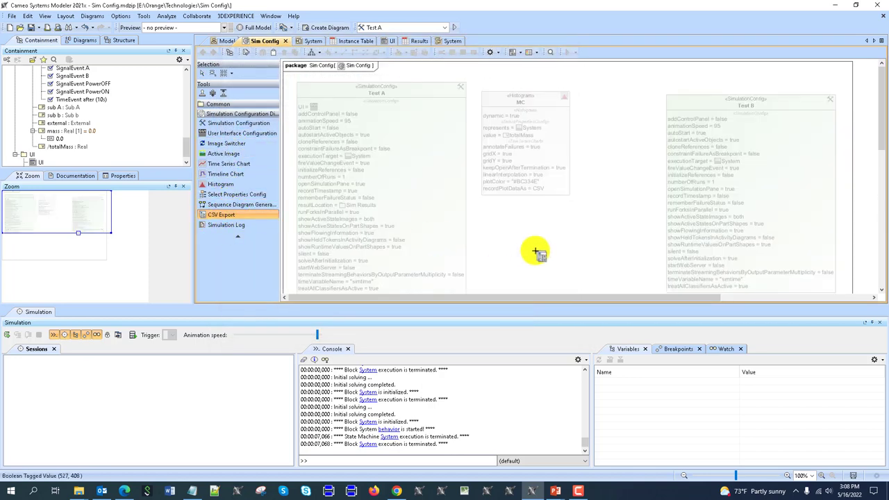
pyautogui.click(482, 220)
pyautogui.click(236, 204)
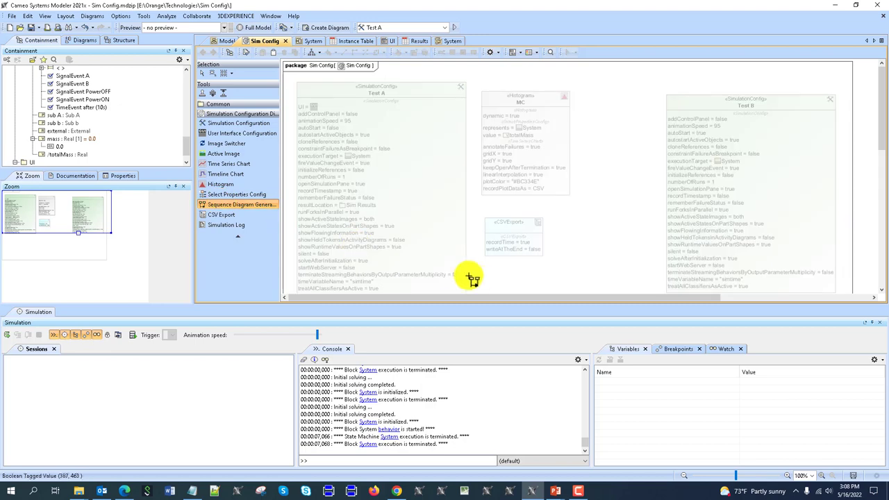
pyautogui.click(488, 268)
pyautogui.scroll(-2, 596, 218)
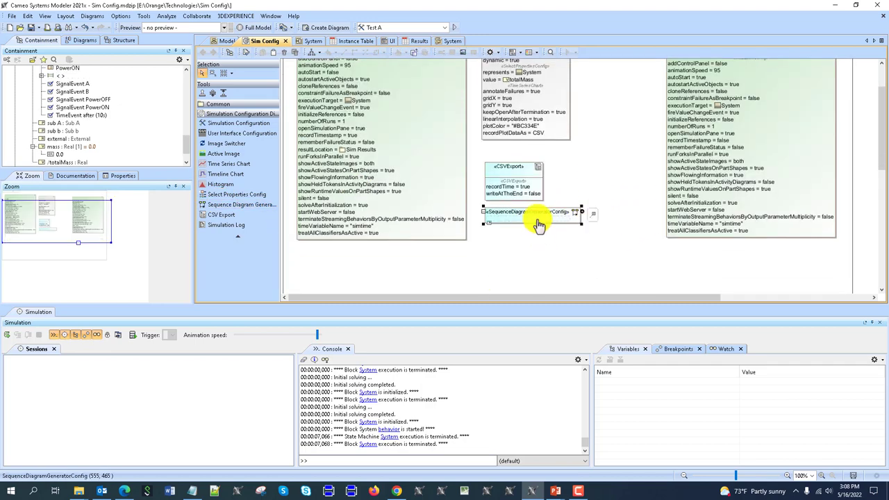
pyautogui.write('SQ')
pyautogui.press('Return')
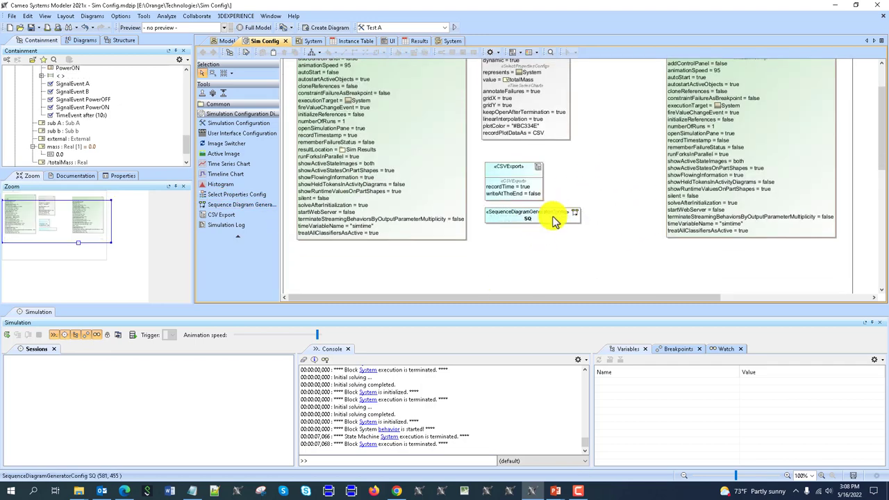
# - Assign SQ to Test A as an execution listener and give the CSV Export element a name
pyautogui.scroll(2, 556, 219)
pyautogui.moveTo(361, 99); pyautogui.dragTo(363, 100)
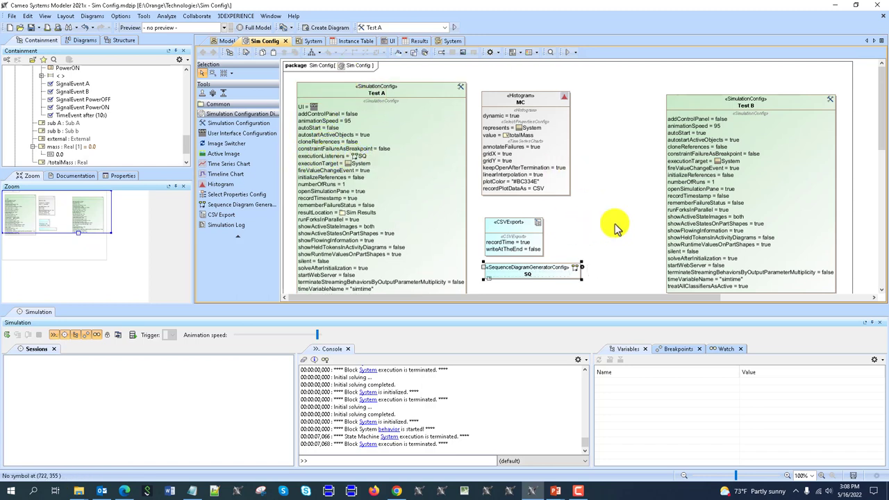
pyautogui.click(523, 232)
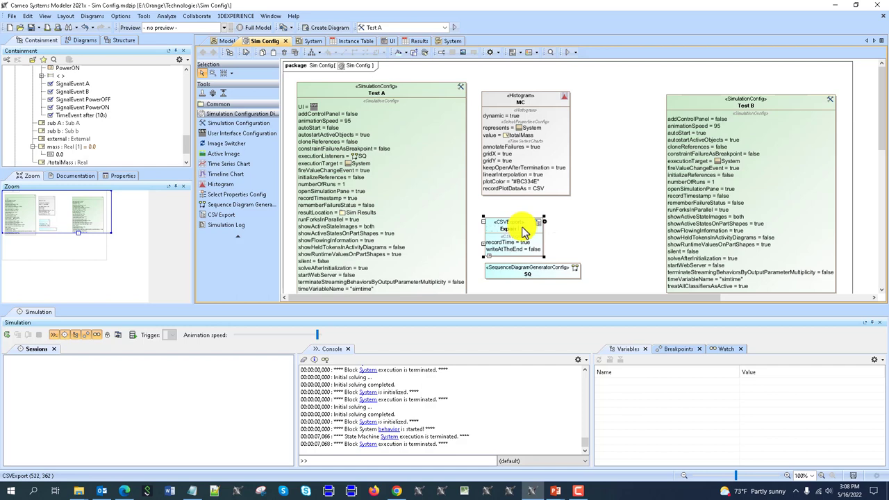
# - Set the System block as the element represented by the Export Data CSV export
pyautogui.scroll(-1, 39, 158)
pyautogui.click(42, 162)
pyautogui.scroll(5, 107, 130)
pyautogui.moveTo(44, 93); pyautogui.dragTo(530, 228)
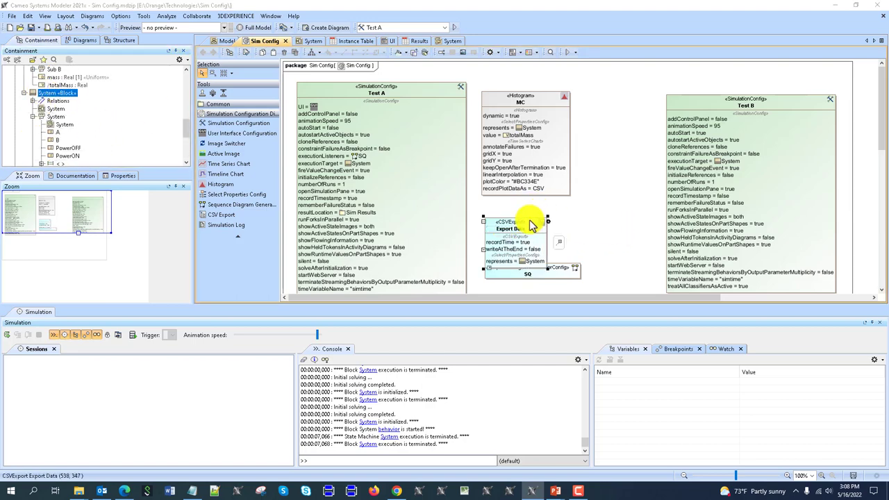
# - Set the output file name of Export Data to data.csv in its specification
pyautogui.doubleClick(531, 226)
pyautogui.click(483, 154)
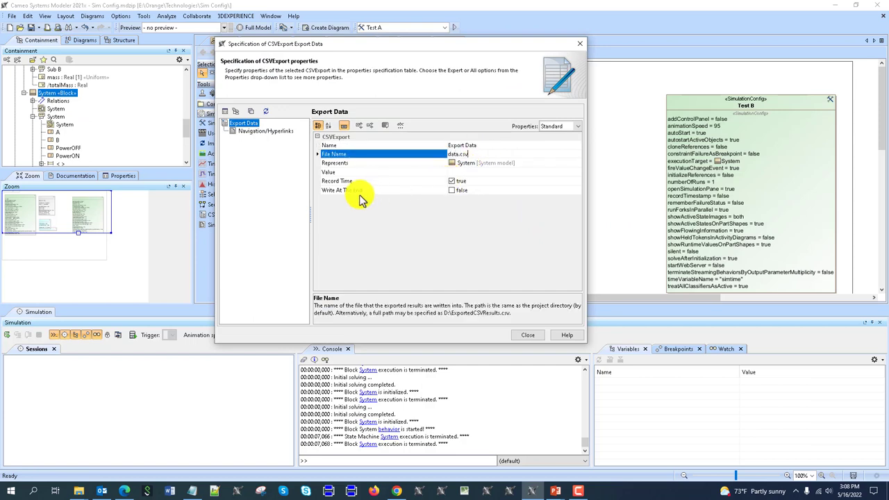
pyautogui.click(453, 191)
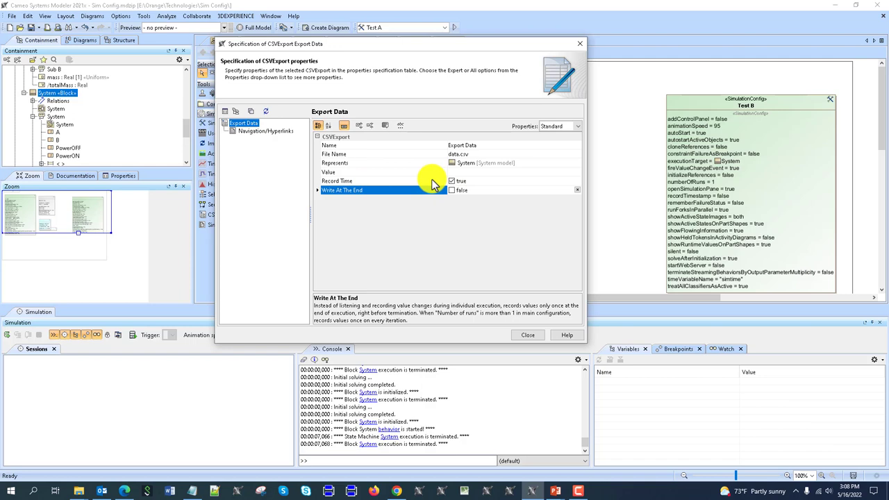
# - Choose totalMass, sub A mass and sub b mass as Export Data's values and enable Write At The End
pyautogui.click(479, 172)
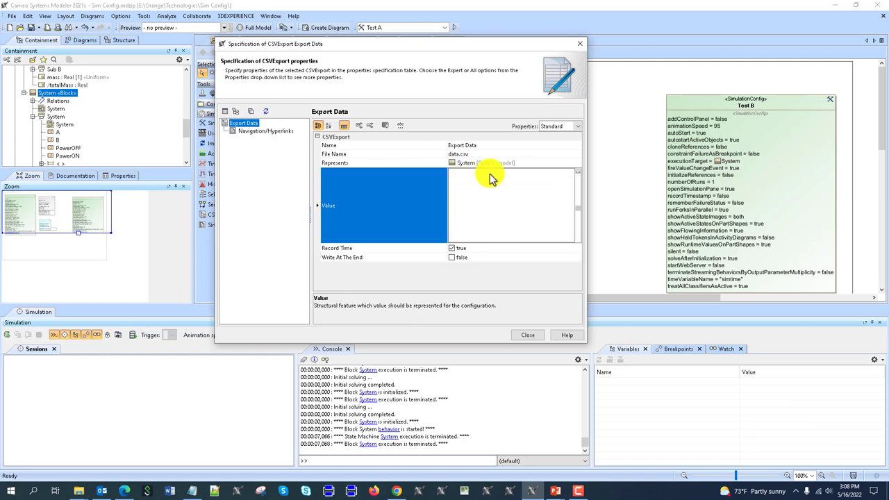
pyautogui.click(576, 176)
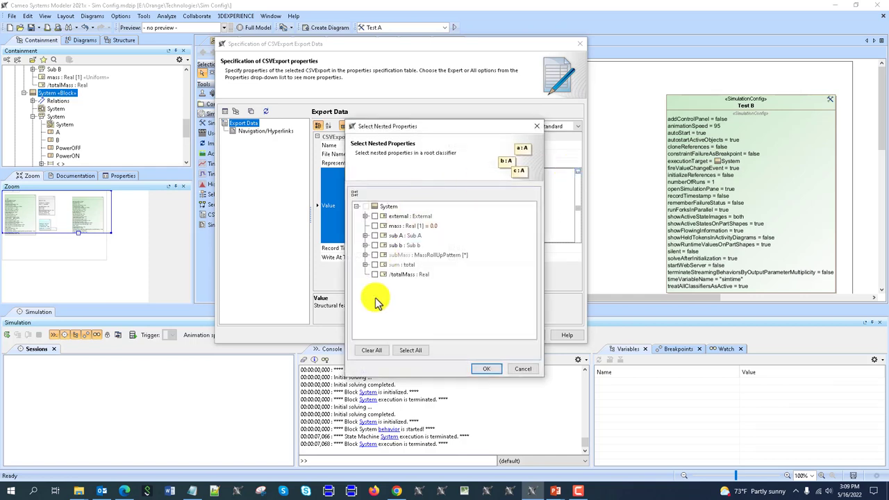
pyautogui.click(375, 274)
pyautogui.click(365, 235)
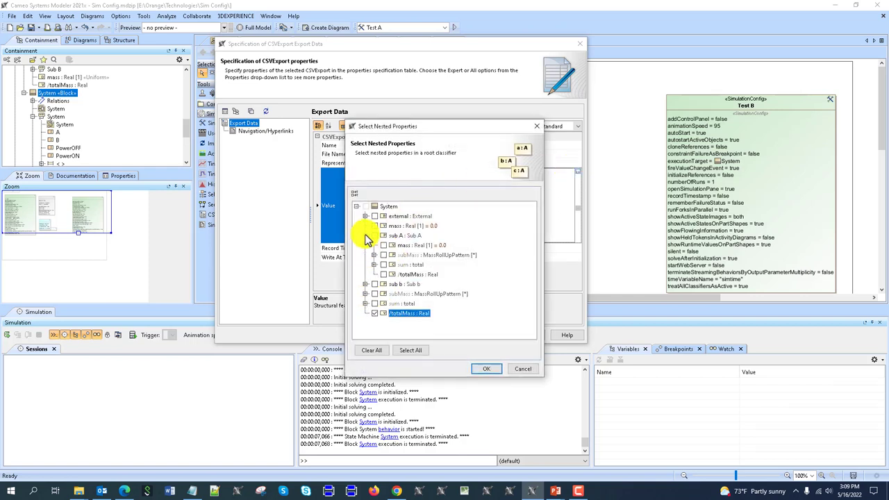
pyautogui.click(383, 245)
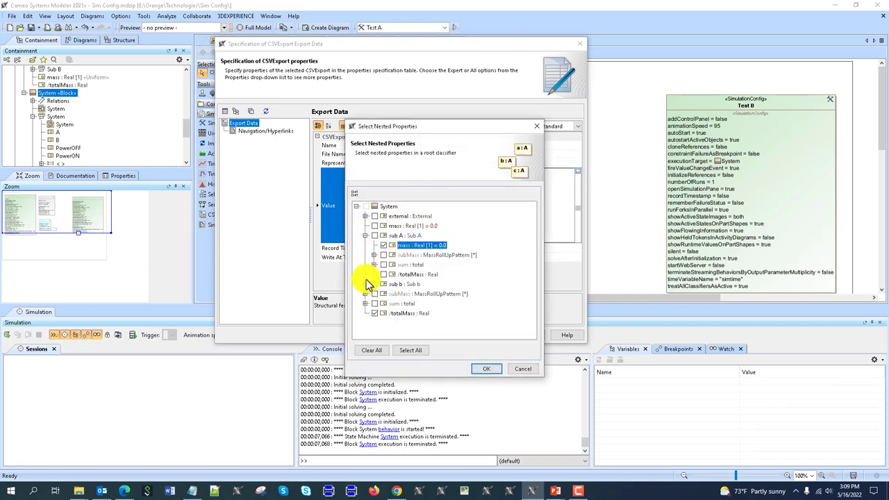
pyautogui.click(365, 284)
pyautogui.click(383, 294)
pyautogui.click(487, 369)
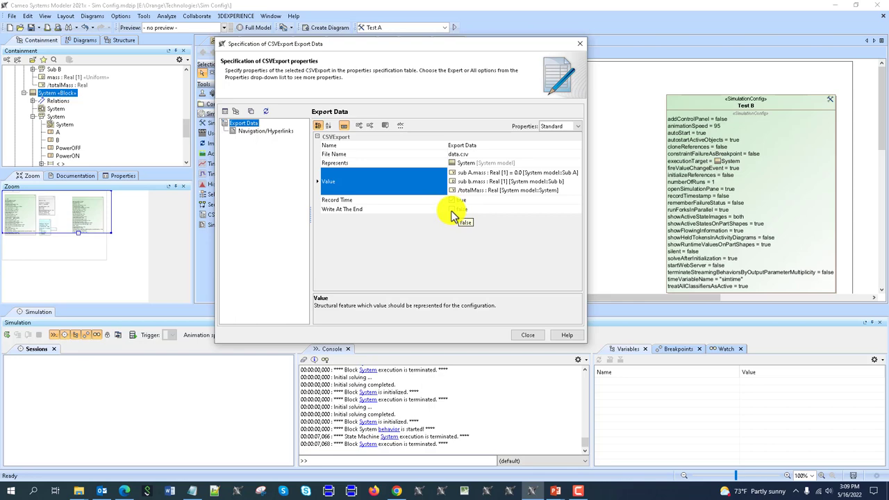
pyautogui.click(452, 210)
pyautogui.click(525, 337)
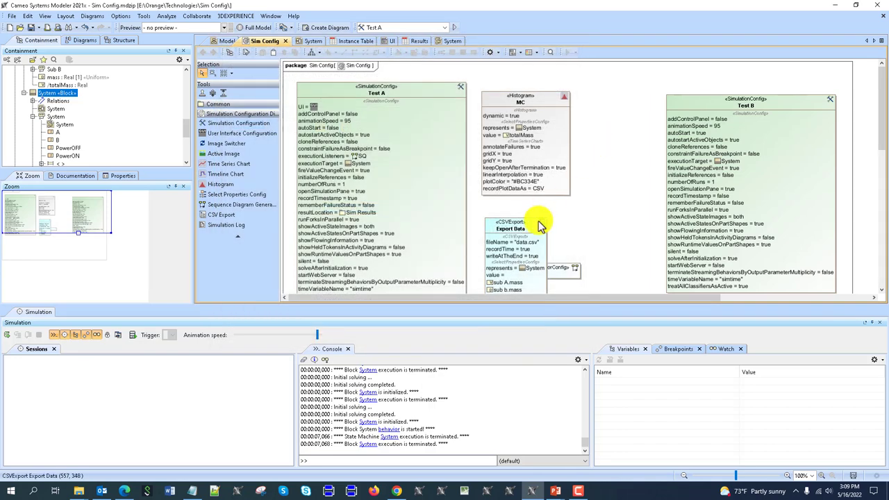
# - Move the SQ element below Export Data and set Test A's numberOfRuns to 100
pyautogui.scroll(-2, 605, 289)
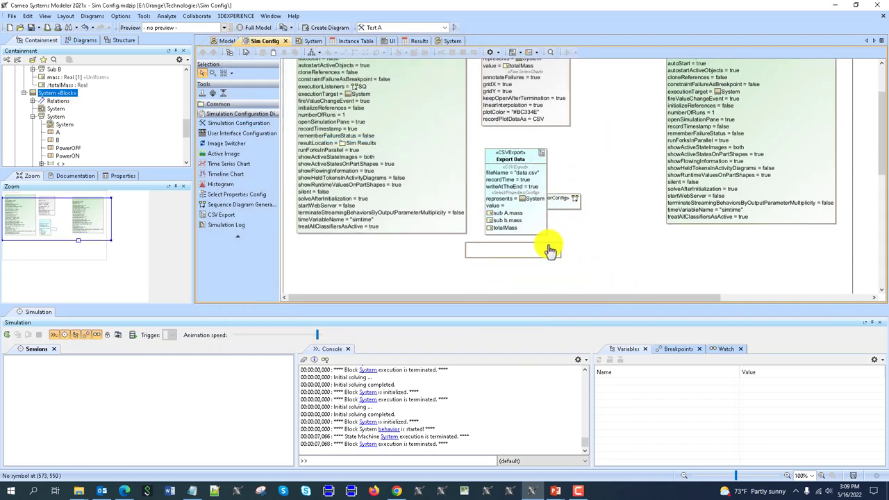
pyautogui.click(357, 74)
pyautogui.scroll(2, 357, 73)
pyautogui.click(347, 187)
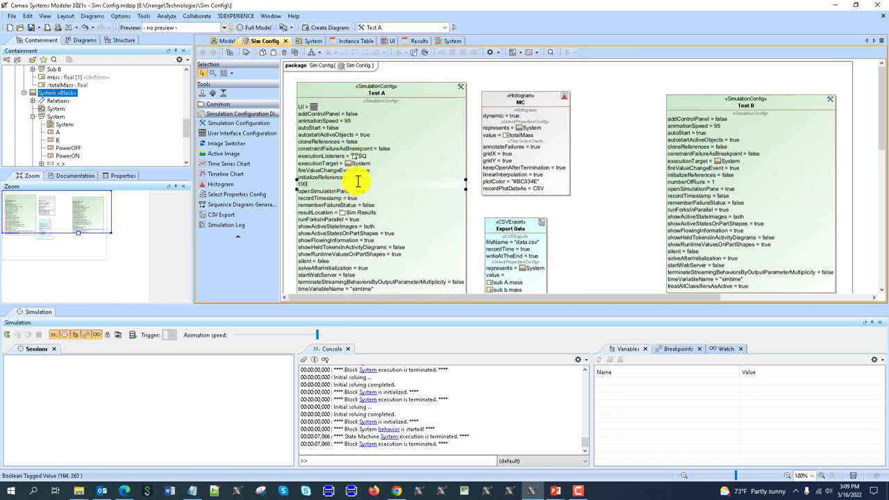
pyautogui.click(599, 226)
# - Add Export Data to Test A as an execution listener
pyautogui.click(542, 230)
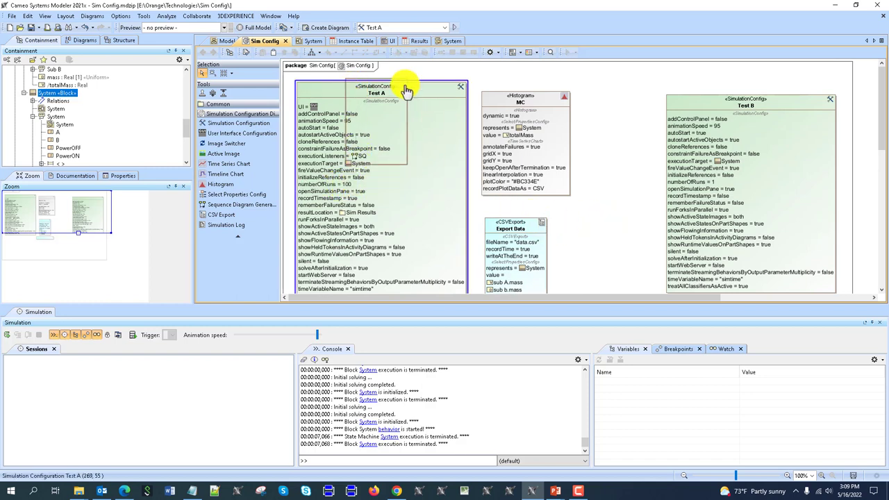
pyautogui.scroll(-5, 628, 185)
pyautogui.scroll(2, 627, 189)
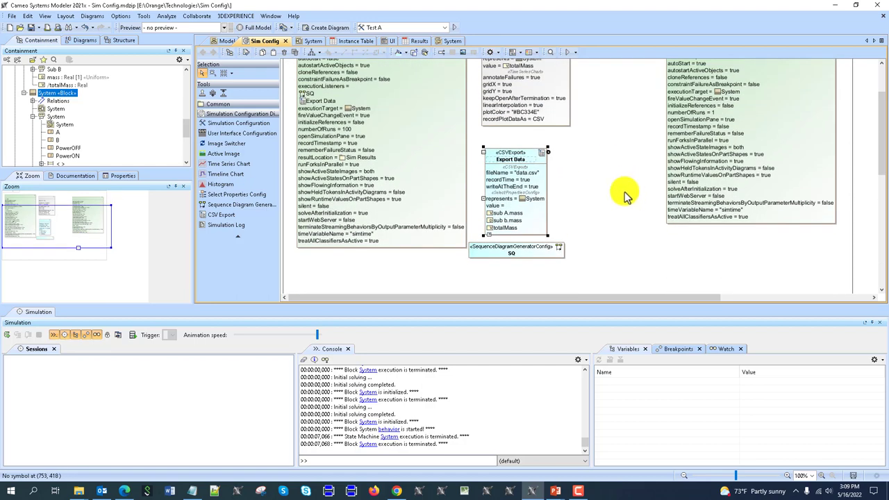
# - Remove SQ from the execution listeners in Test A's specification
pyautogui.scroll(3, 391, 188)
pyautogui.doubleClick(394, 75)
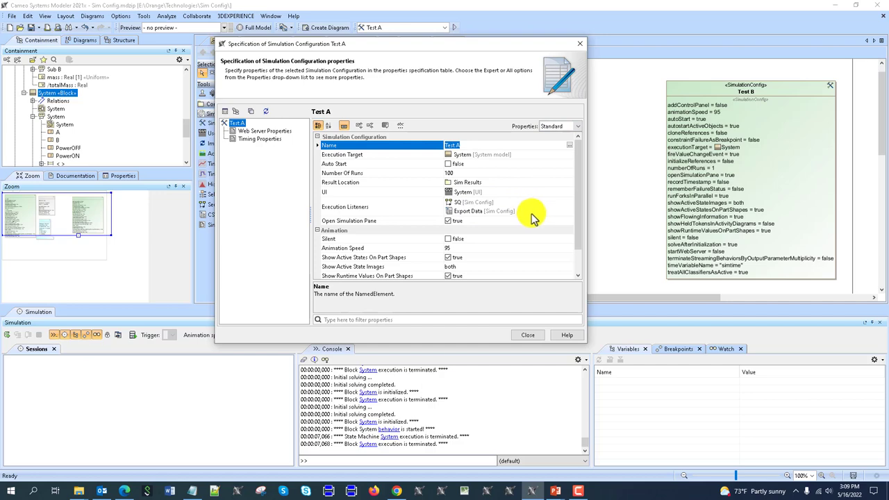
pyautogui.click(462, 206)
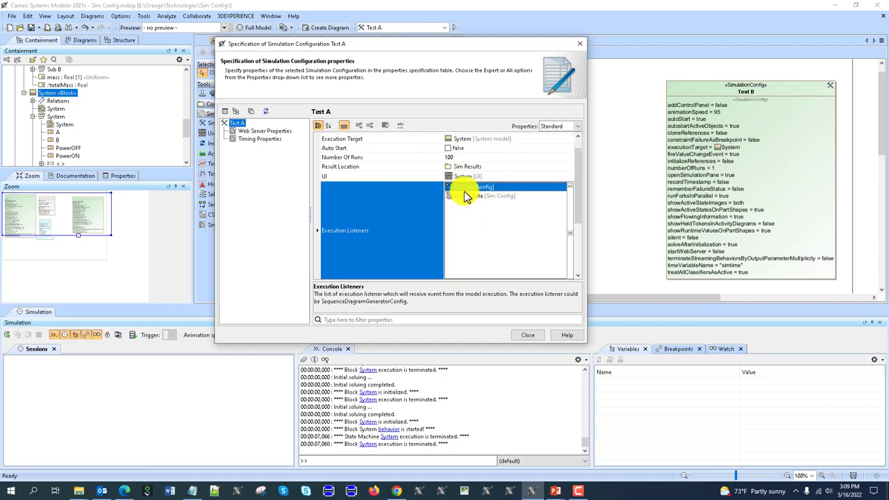
pyautogui.click(525, 336)
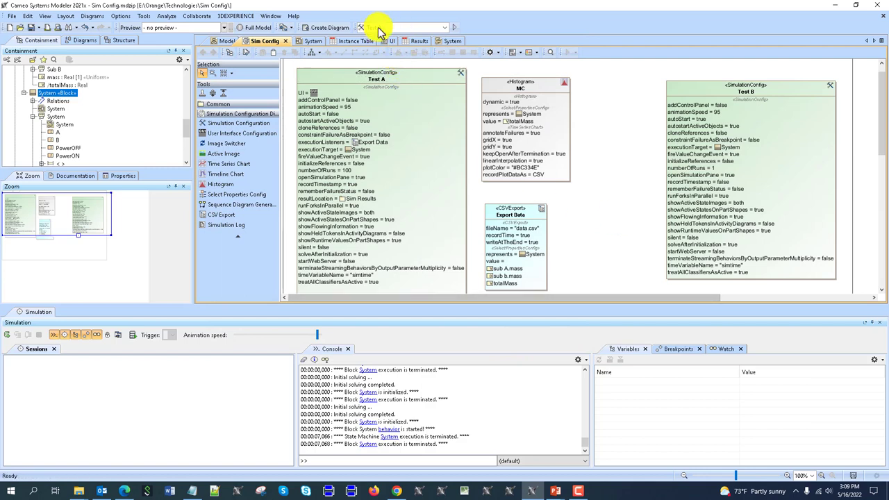
# - Run the Test A configuration and open the generated data.csv from the Sim Config folder in Excel
pyautogui.click(453, 29)
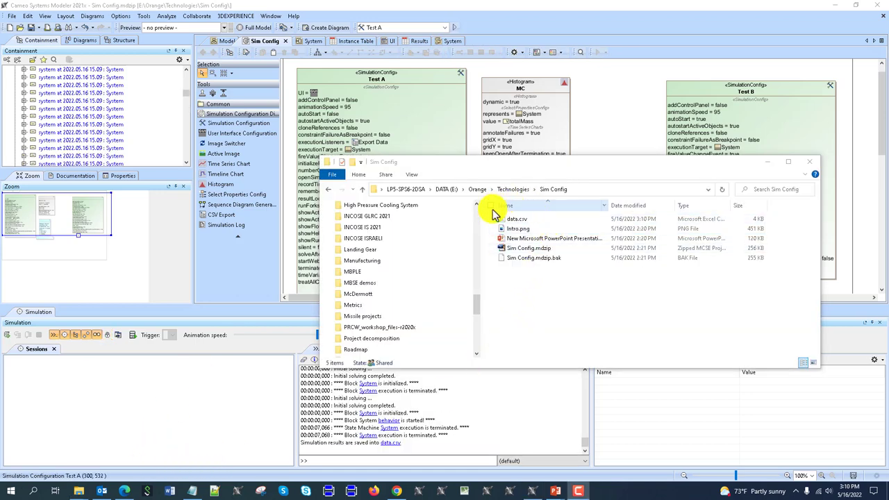
pyautogui.moveTo(542, 163); pyautogui.dragTo(204, 85)
pyautogui.click(179, 143)
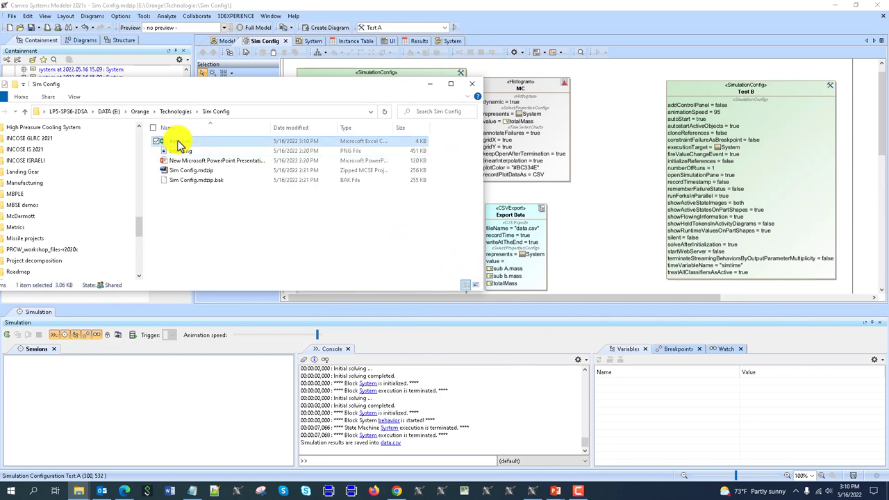
pyautogui.doubleClick(177, 144)
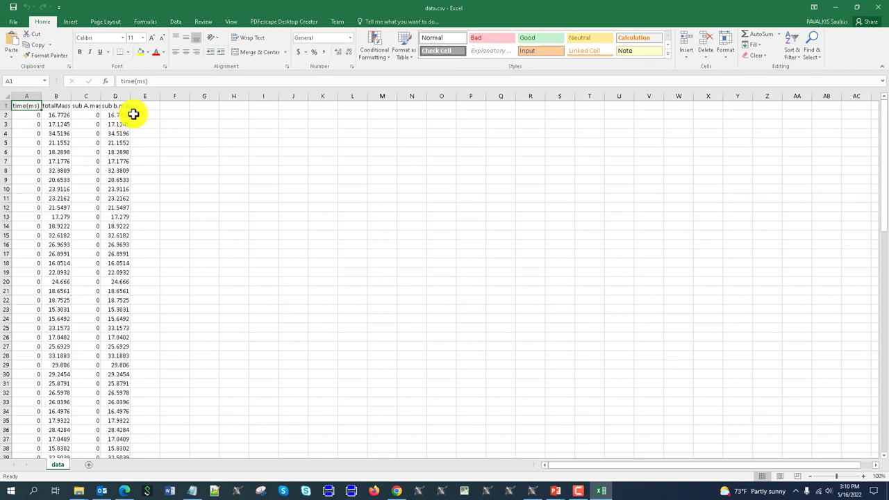
# - Examine the time, totalMass and sub mass columns over all rows of data.csv and close the file
pyautogui.scroll(-20, 133, 114)
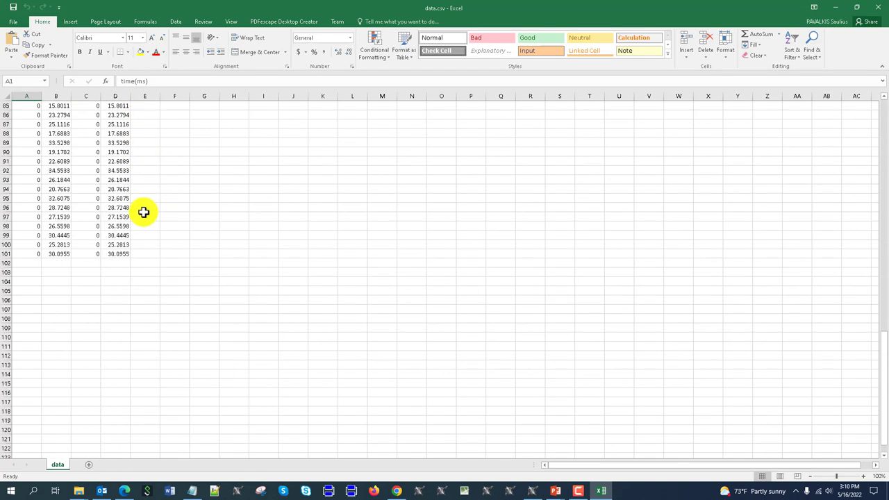
pyautogui.scroll(-12, 143, 212)
pyautogui.scroll(12, 141, 211)
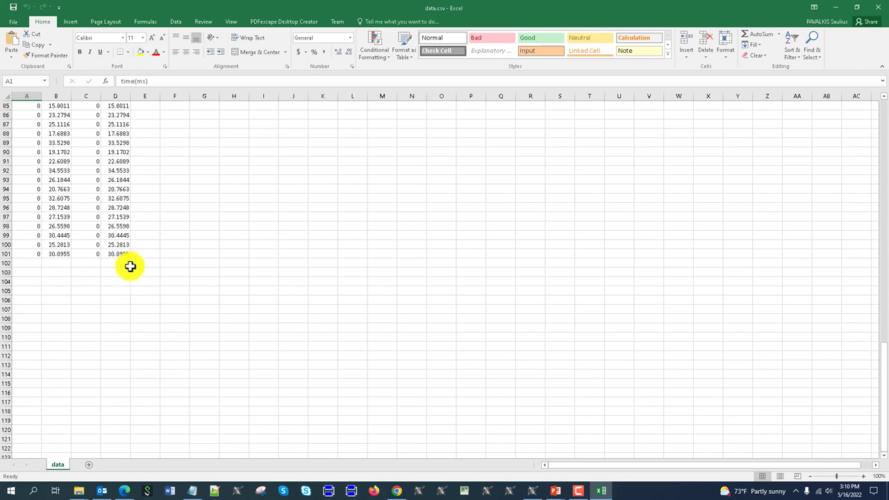
pyautogui.scroll(10, 127, 268)
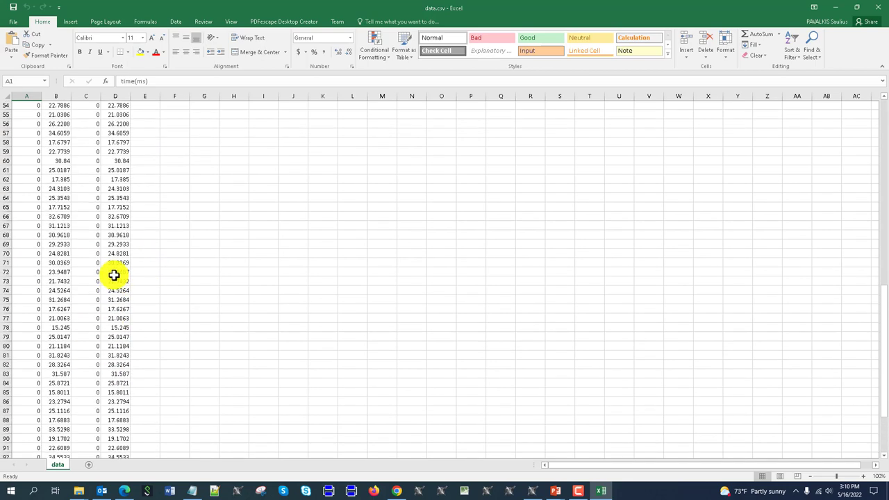
pyautogui.scroll(18, 114, 276)
pyautogui.click(877, 10)
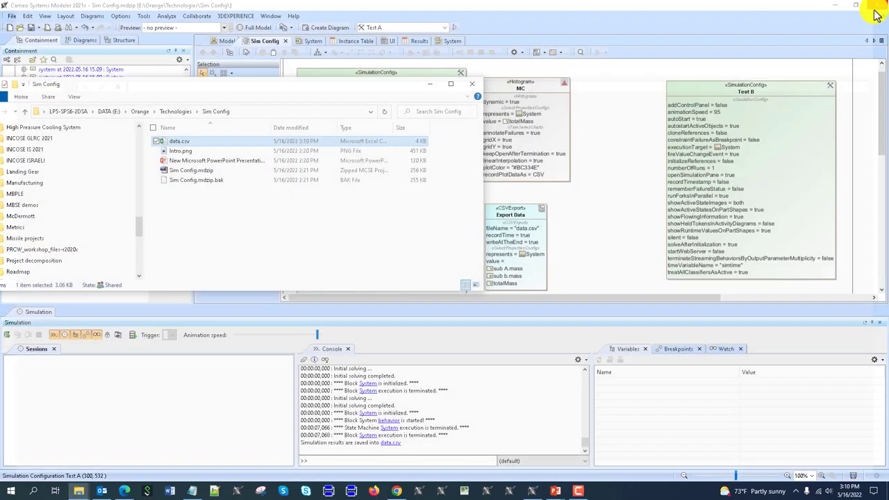
pyautogui.click(431, 86)
# - Set Test A's numberOfRuns to 1 and add SQ back to its execution listeners
pyautogui.scroll(-3, 612, 178)
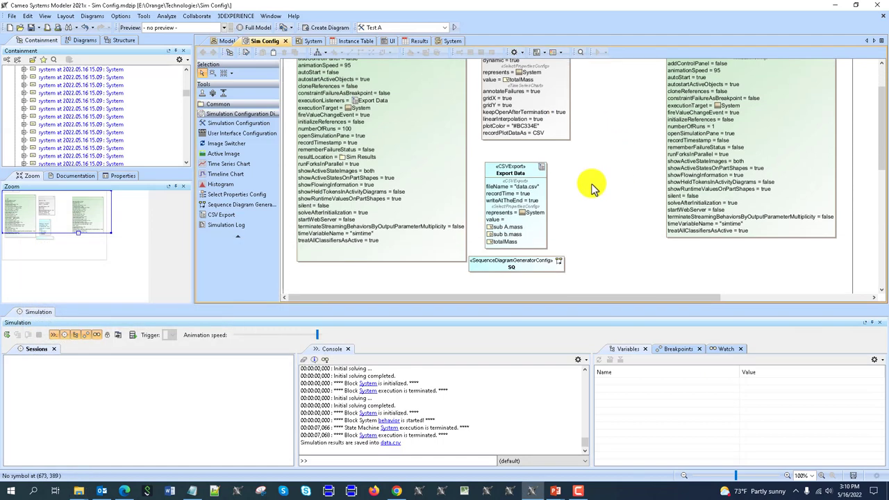
pyautogui.scroll(3, 569, 271)
pyautogui.click(349, 182)
pyautogui.click(348, 184)
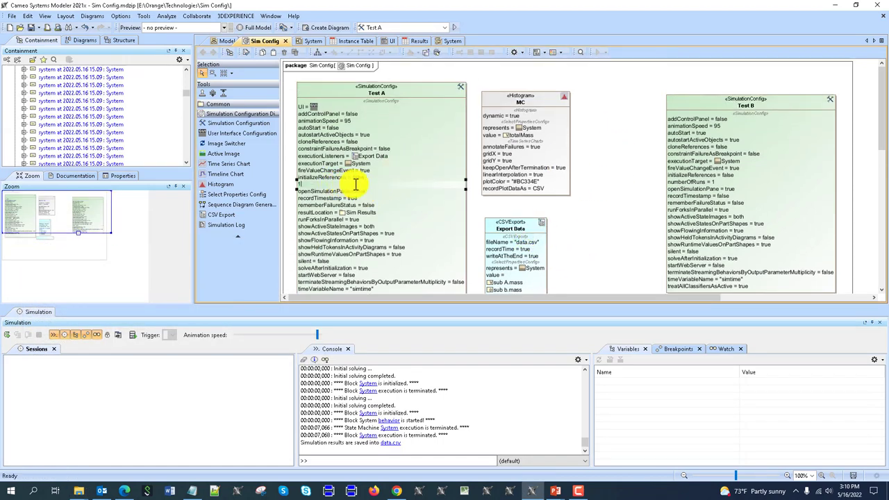
pyautogui.write('1')
pyautogui.press('Return')
pyautogui.scroll(-3, 655, 213)
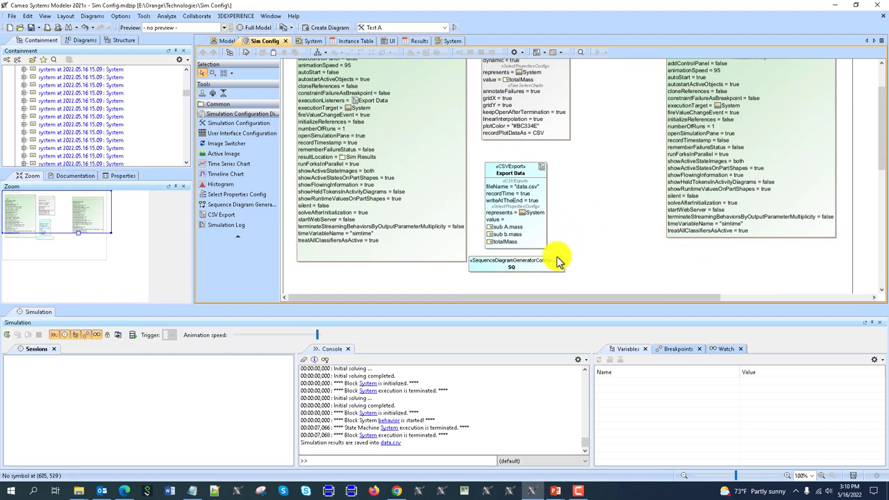
pyautogui.scroll(3, 433, 116)
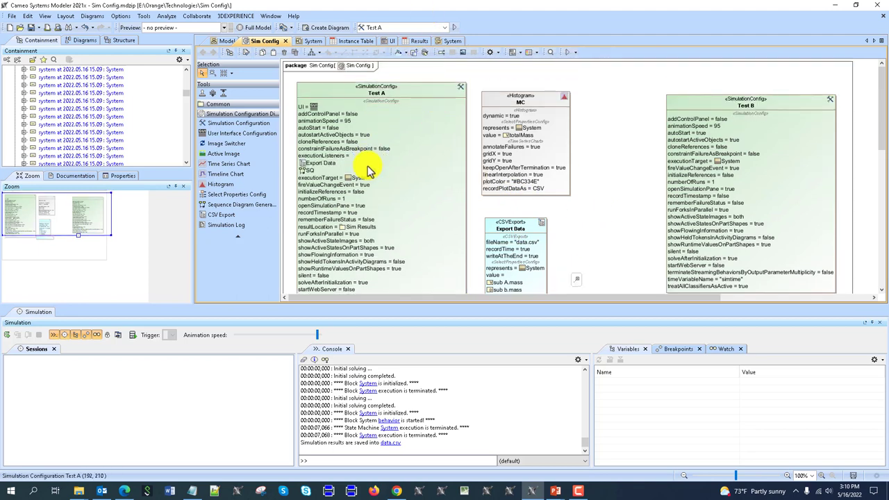
# - Start the Test A simulation and send PowerON from the System UI window
pyautogui.click(448, 28)
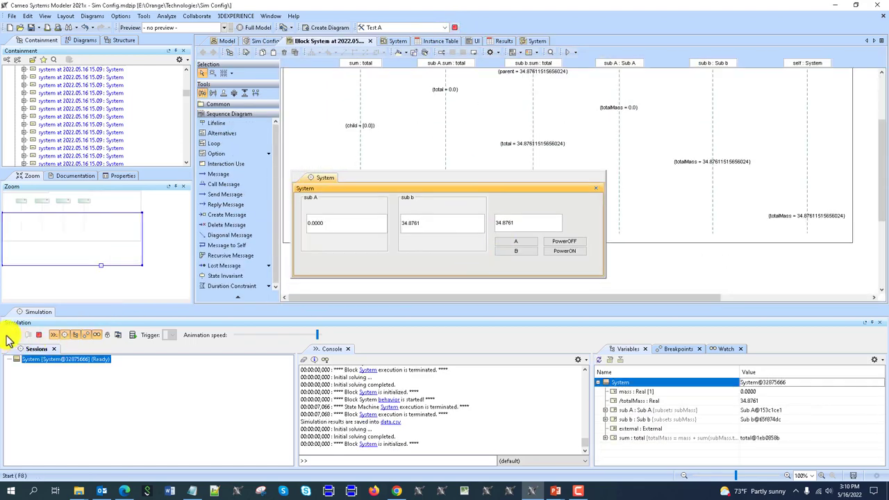
pyautogui.click(8, 335)
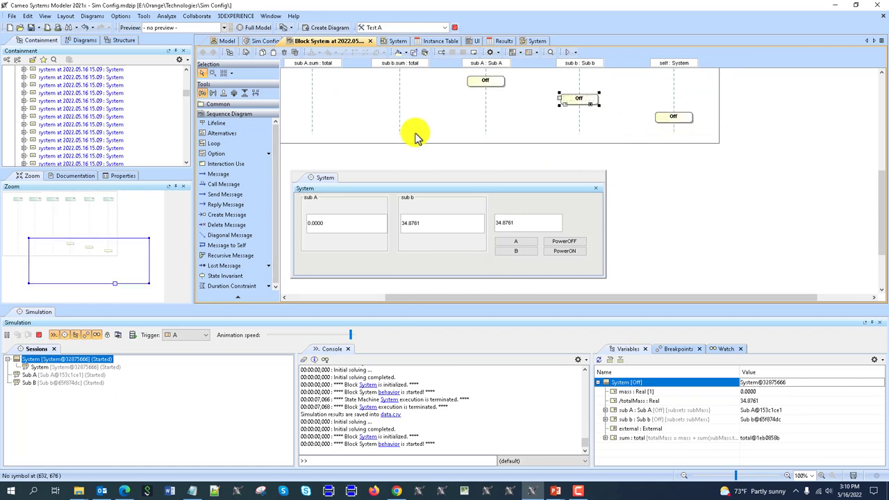
pyautogui.click(568, 249)
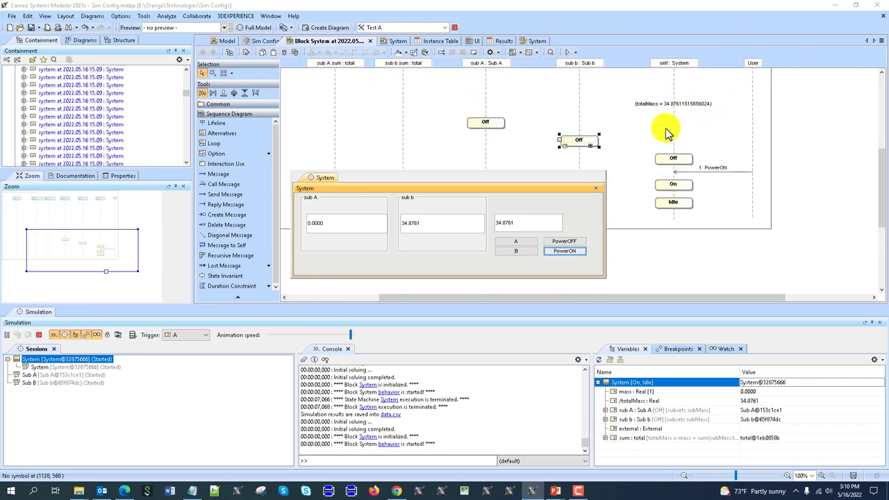
# - Send signals A, B and A from the System UI window and terminate the session
pyautogui.click(516, 241)
pyautogui.click(516, 250)
pyautogui.click(514, 243)
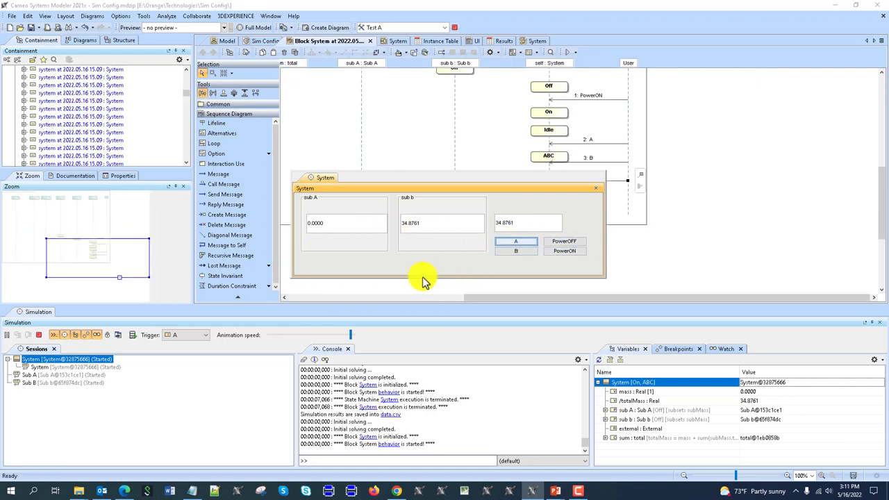
pyautogui.click(39, 335)
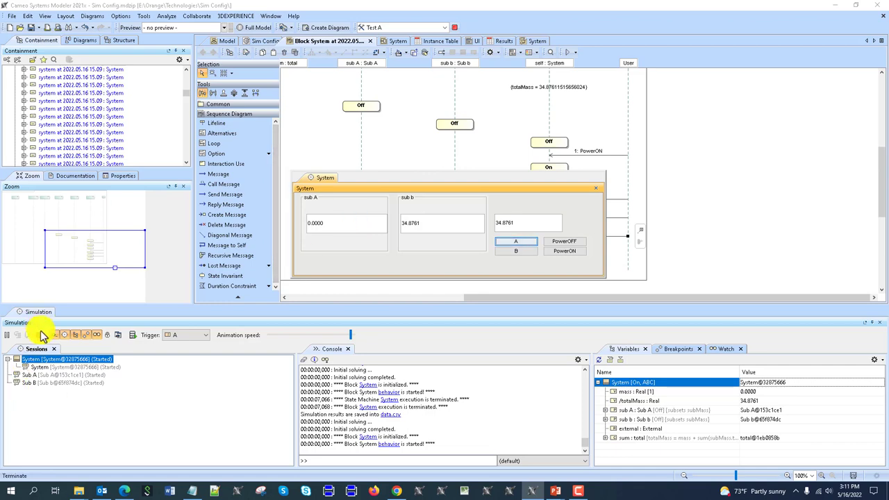
# - Remove SQ and Export Data from Test A's execution listeners
pyautogui.click(266, 40)
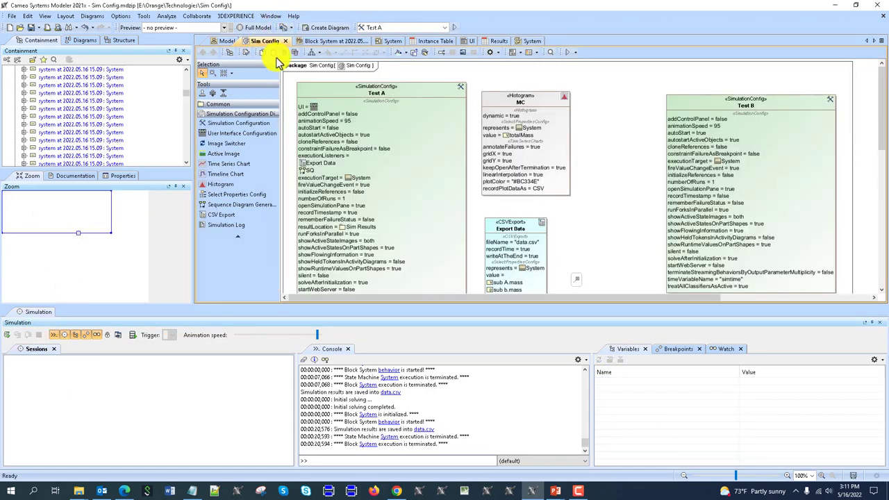
pyautogui.doubleClick(334, 96)
pyautogui.scroll(-1, 452, 199)
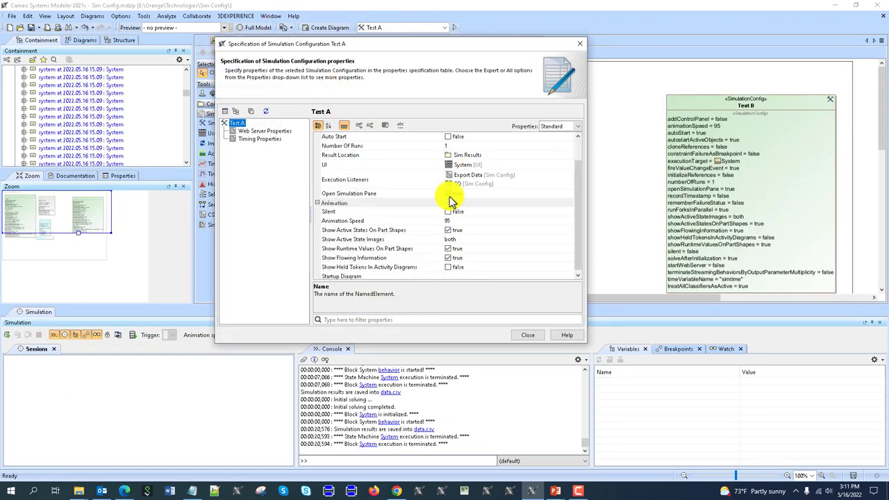
pyautogui.click(518, 187)
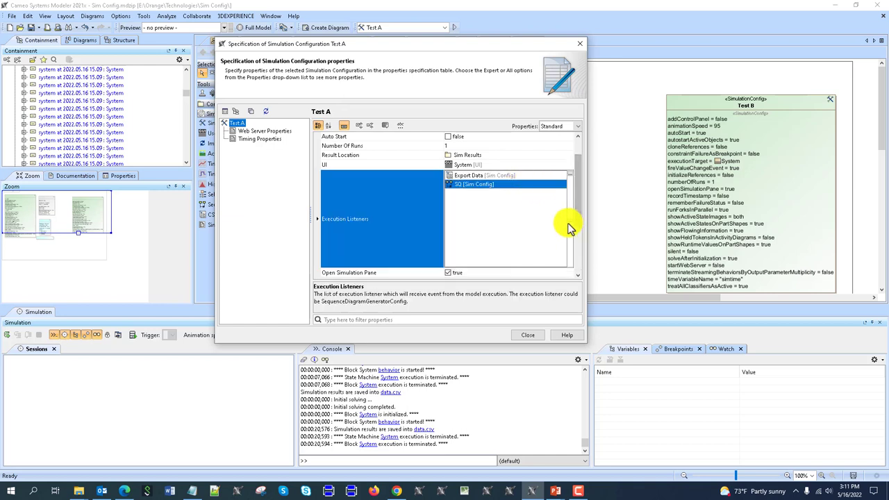
pyautogui.press('Delete')
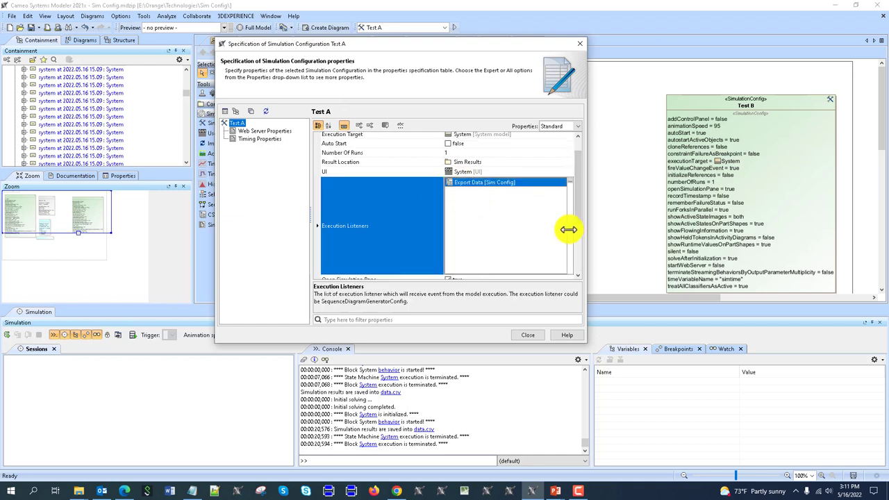
pyautogui.click(383, 175)
# - Switch Test A's Open Simulation Pane option off and back on
pyautogui.click(347, 196)
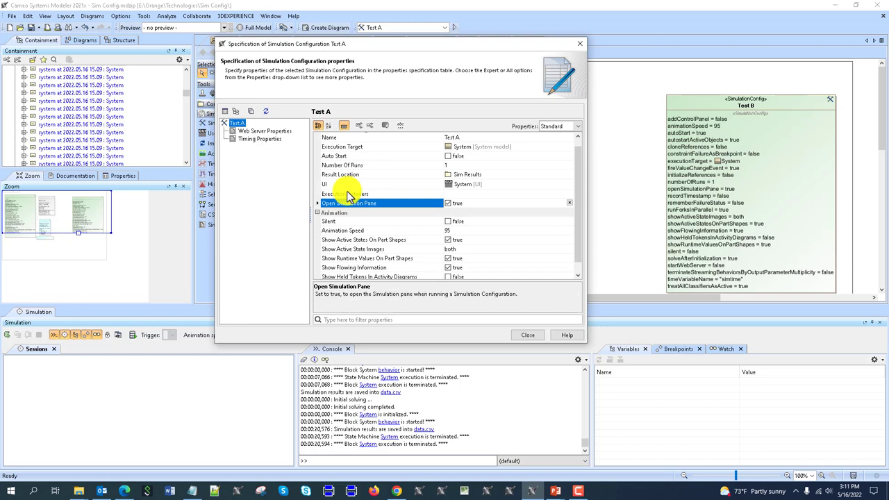
pyautogui.click(452, 204)
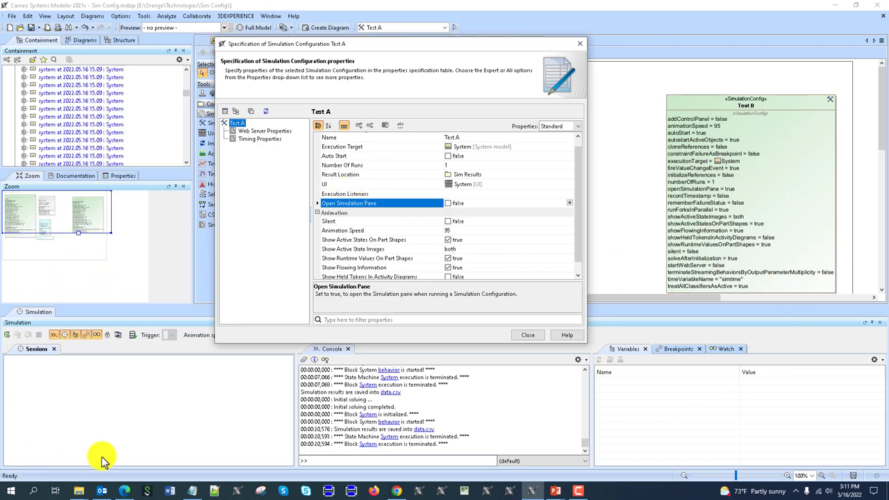
pyautogui.click(449, 203)
# - Enable the Silent and Auto Start options for Test A and close its specification
pyautogui.scroll(-1, 356, 224)
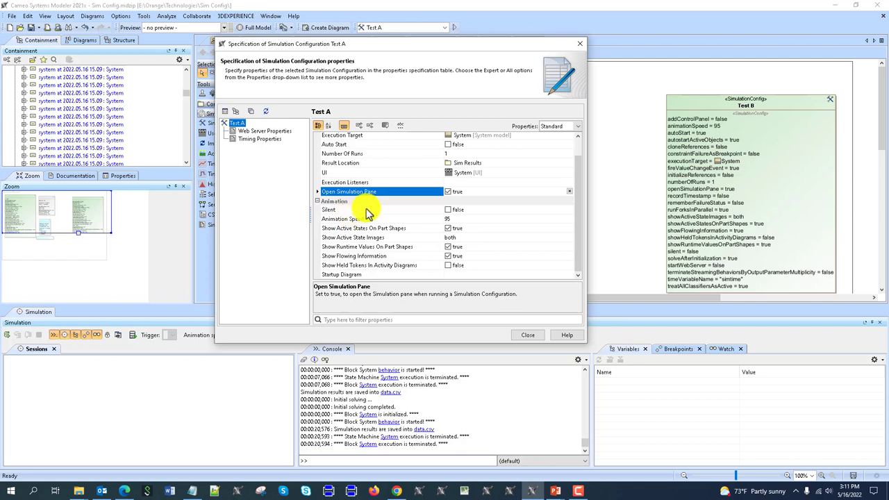
pyautogui.click(448, 210)
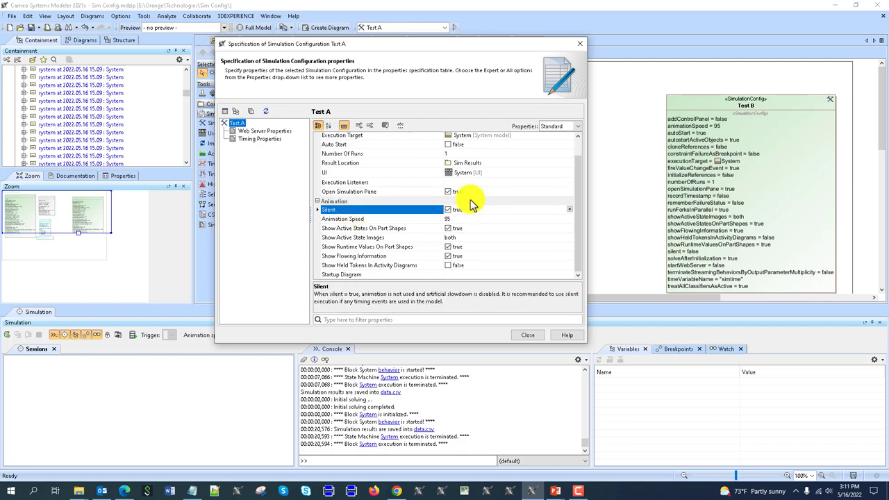
pyautogui.click(530, 336)
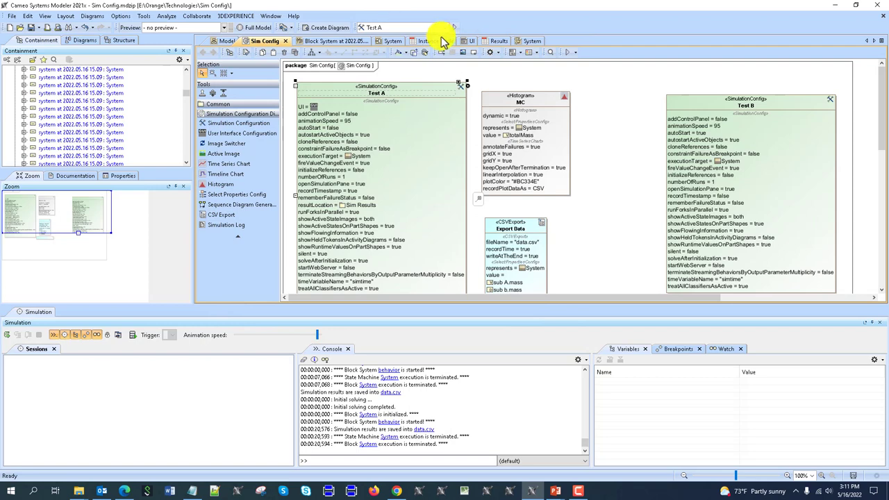
pyautogui.doubleClick(338, 90)
pyautogui.click(452, 165)
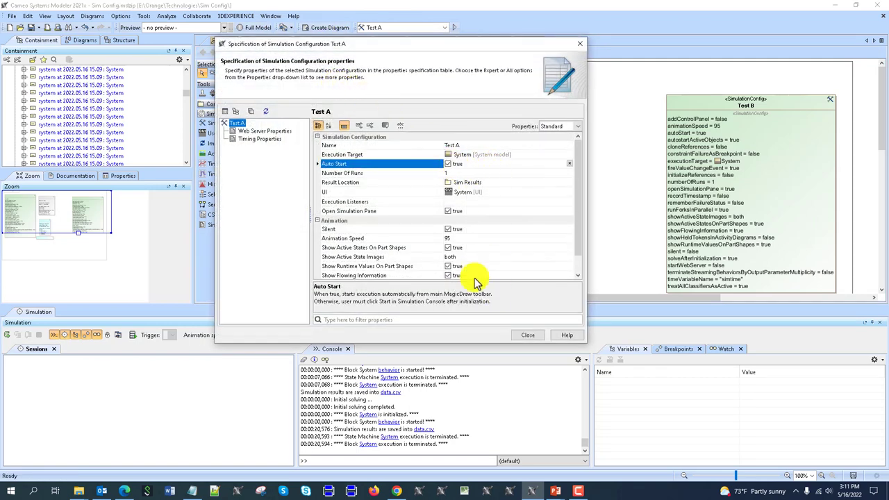
pyautogui.click(530, 338)
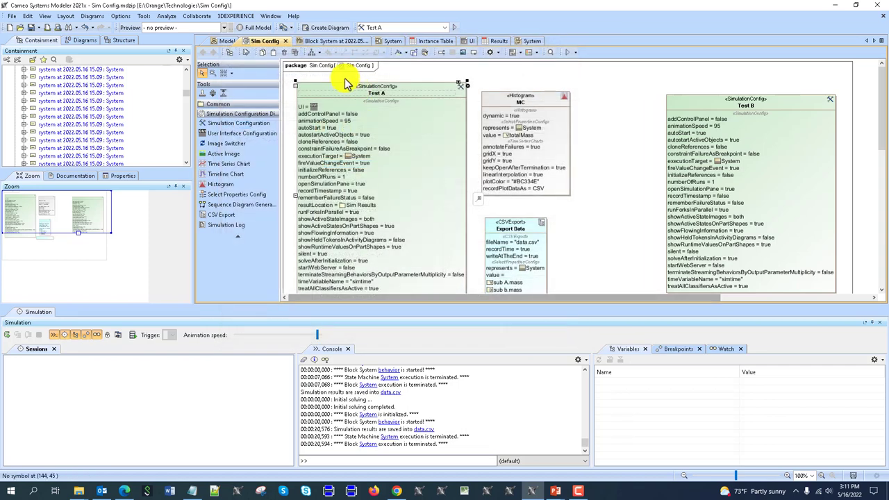
# - Run Test A, send PowerON while viewing the System state machine diagram, and terminate the session
pyautogui.click(453, 27)
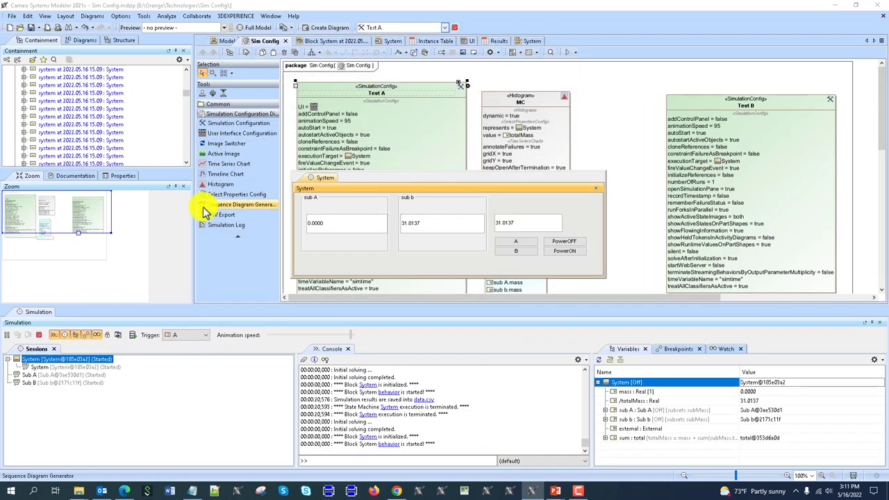
pyautogui.moveTo(359, 178); pyautogui.dragTo(155, 222)
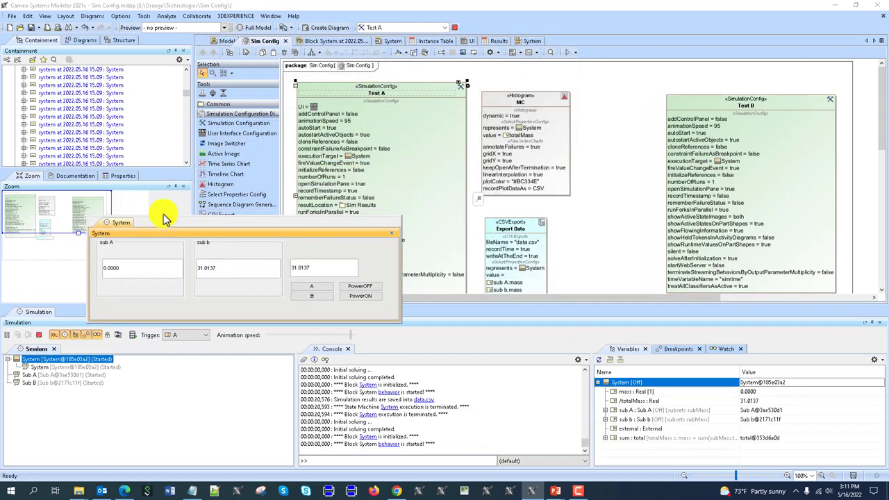
pyautogui.click(226, 40)
pyautogui.doubleClick(420, 182)
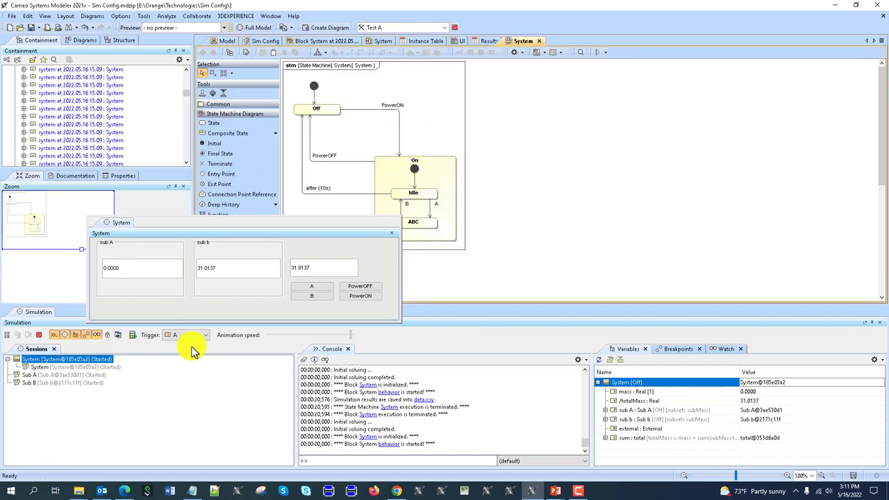
pyautogui.click(360, 297)
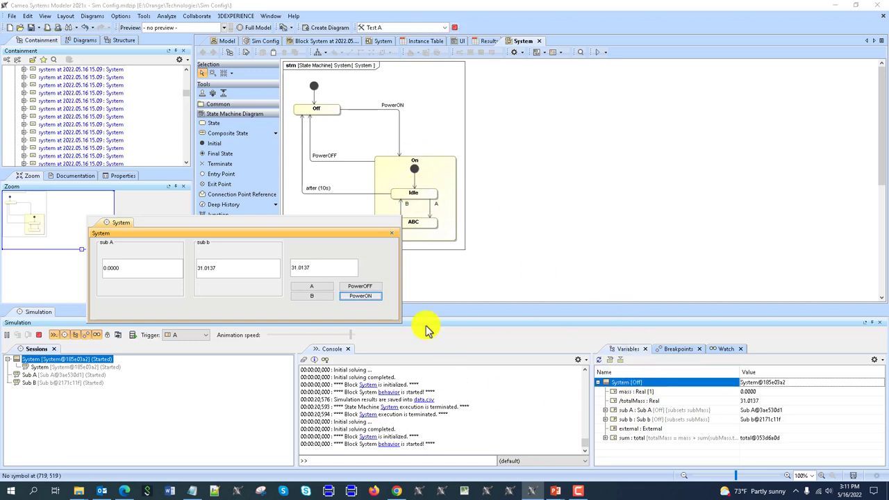
pyautogui.click(40, 336)
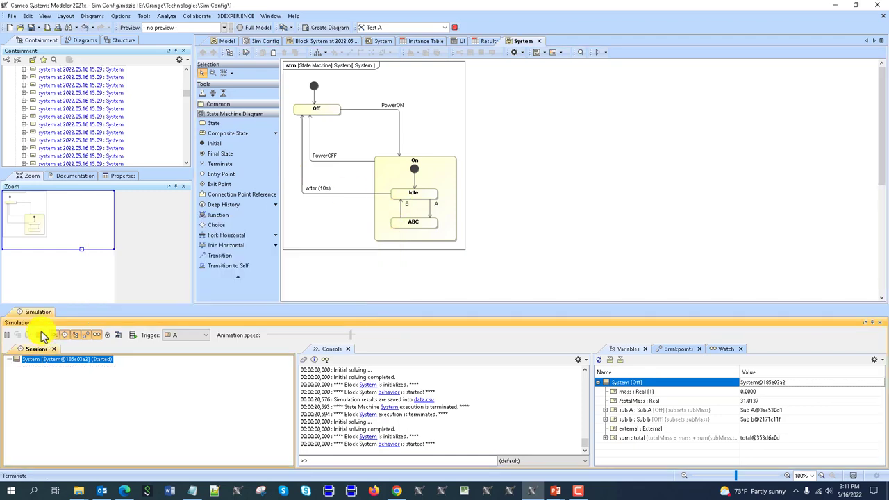
# - Disable the Silent option for Test A and show the simulation time in the Variables pane
pyautogui.click(254, 42)
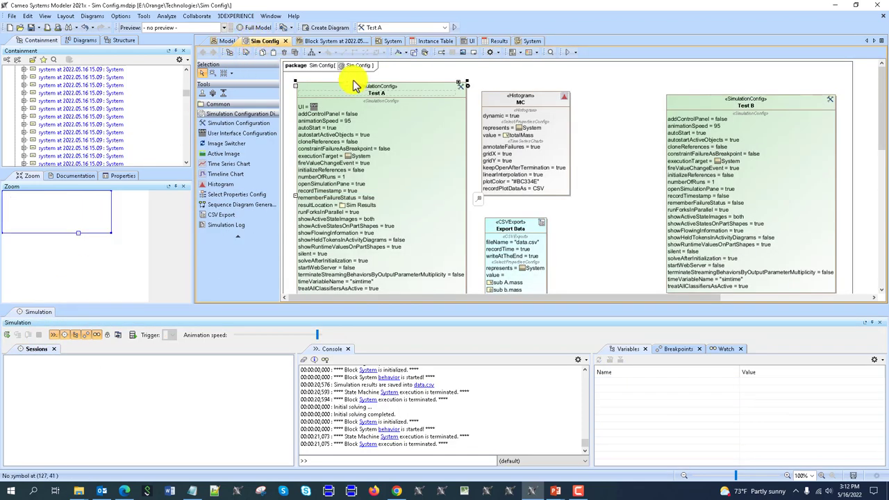
pyautogui.doubleClick(407, 84)
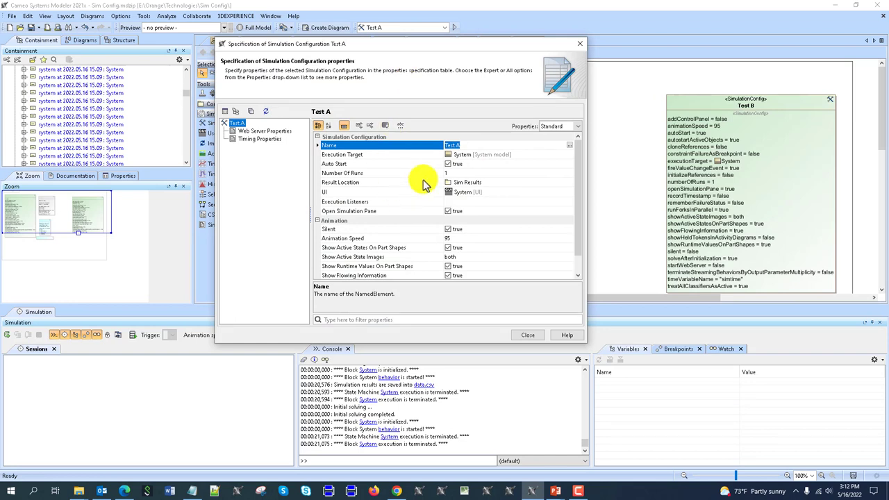
pyautogui.scroll(-1, 419, 185)
pyautogui.click(448, 209)
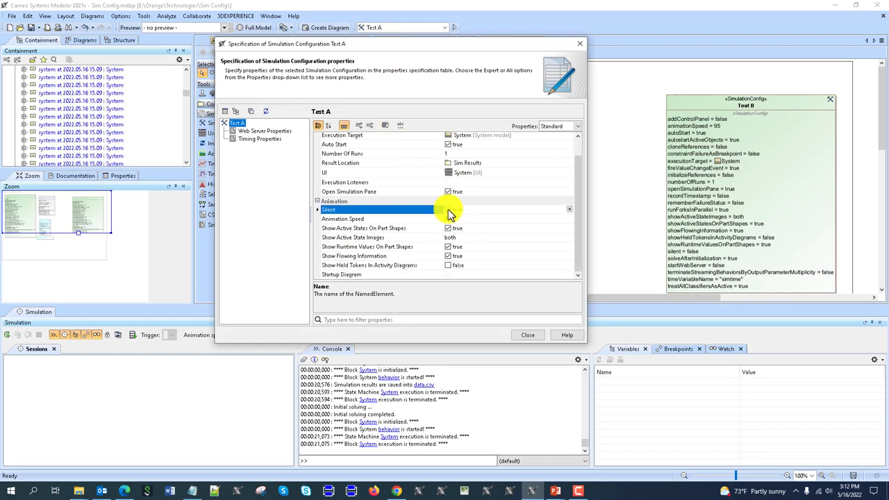
pyautogui.click(358, 219)
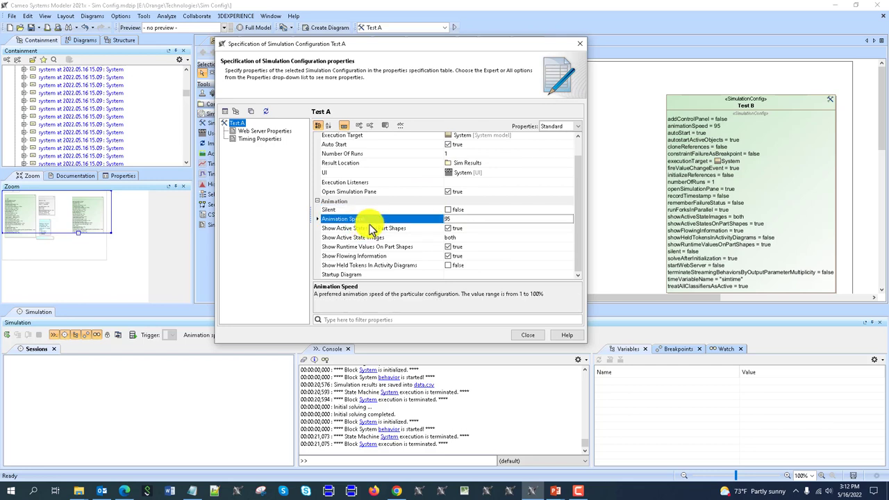
pyautogui.rightClick(880, 366)
pyautogui.click(865, 369)
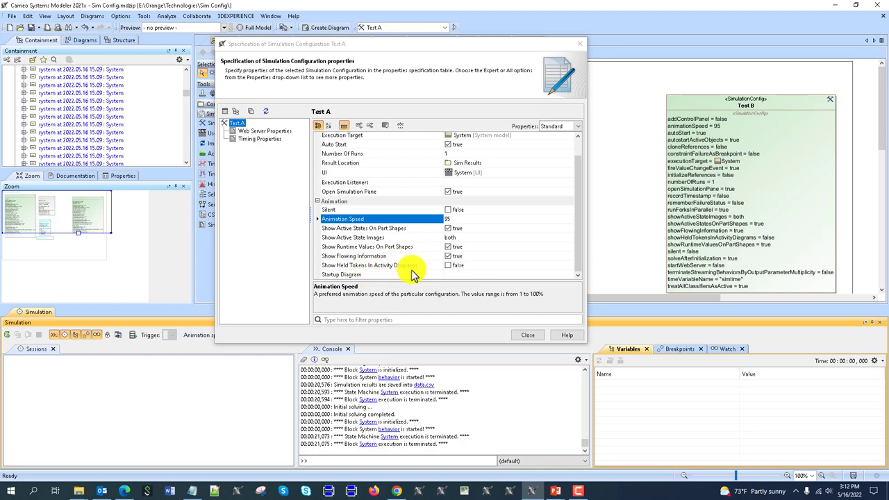
# - Set Test A's Startup Diagram to the System internal block diagram in the System model package and close the specification
pyautogui.click(464, 275)
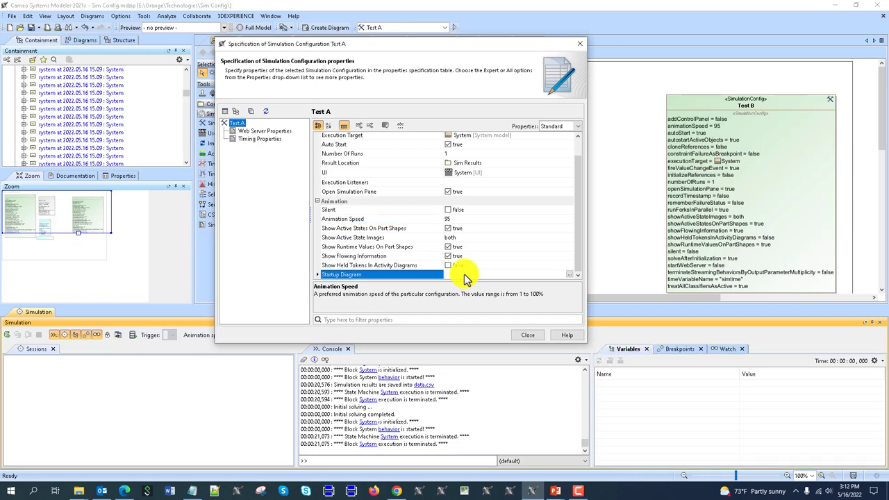
pyautogui.click(570, 275)
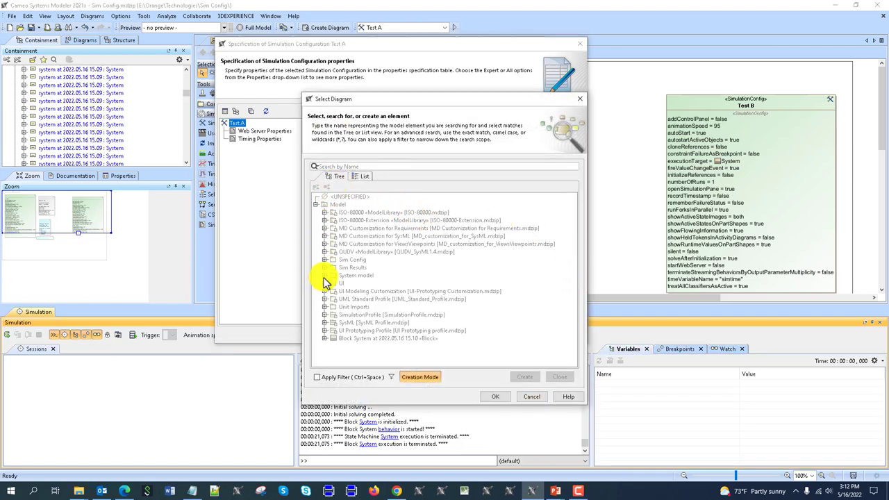
pyautogui.click(324, 276)
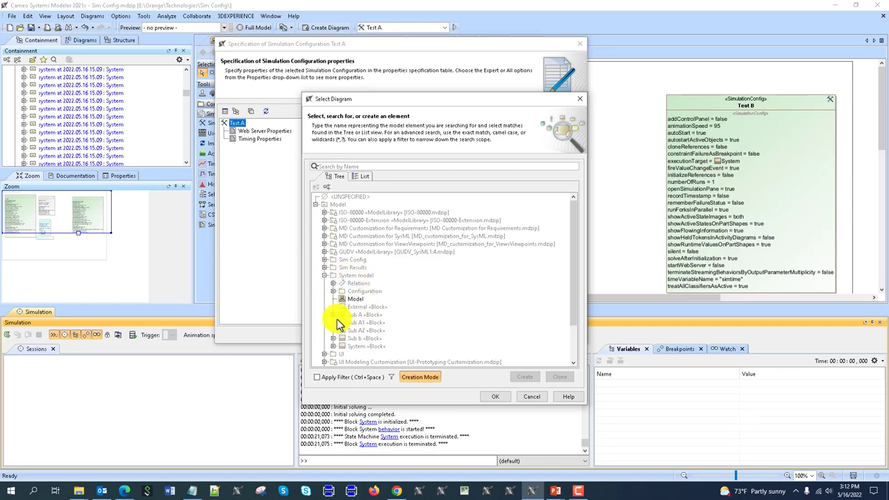
pyautogui.click(332, 346)
pyautogui.click(362, 307)
pyautogui.click(495, 400)
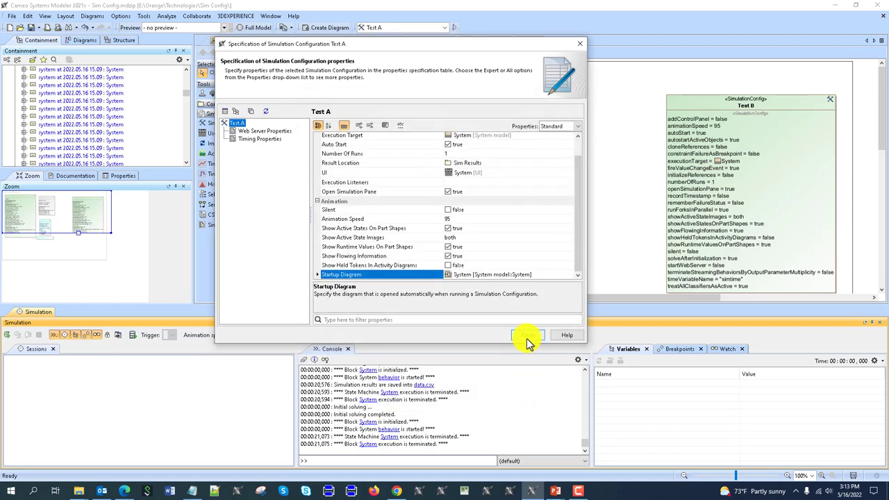
pyautogui.click(527, 338)
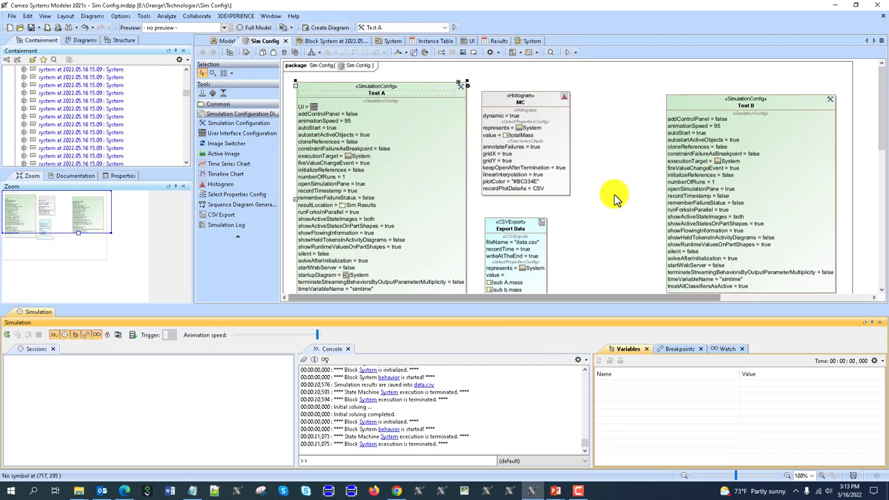
# - Start the Test A simulation, then open and close the specification of the sub A part
pyautogui.click(457, 27)
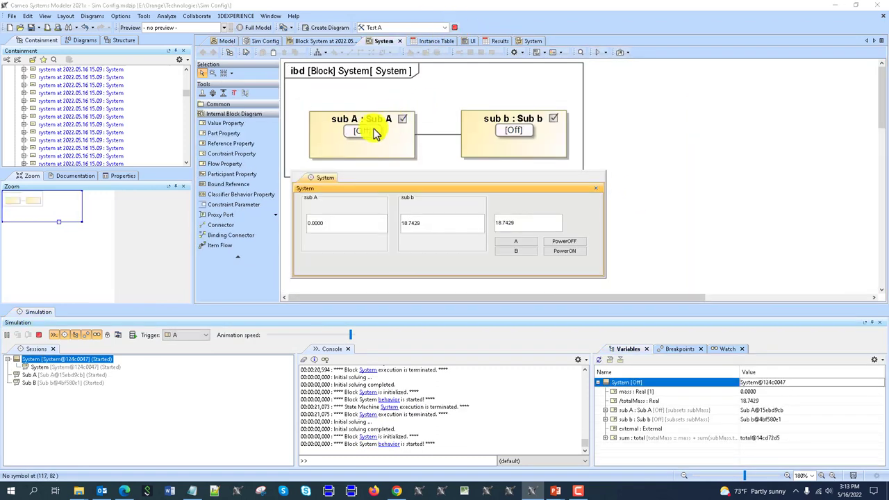
pyautogui.doubleClick(405, 121)
pyautogui.click(581, 44)
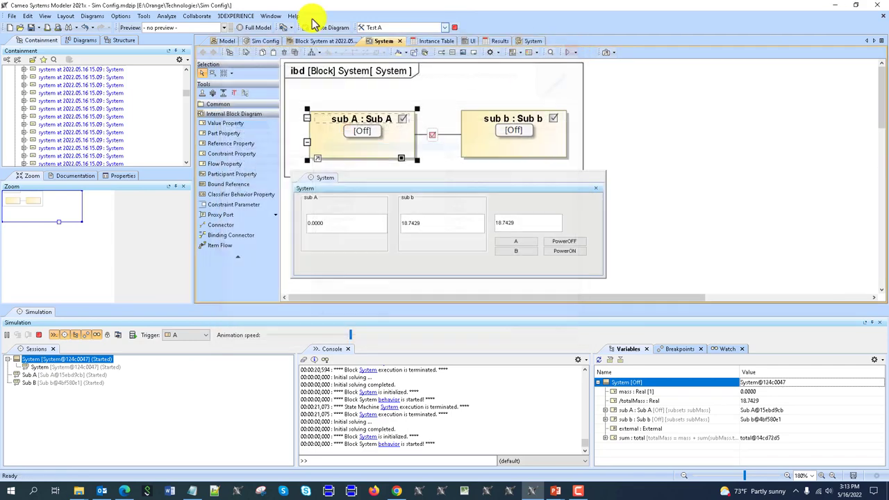
# - Collapse the Sim Results package and open the state machine diagram of the Sub A block in System model
pyautogui.scroll(5, 59, 139)
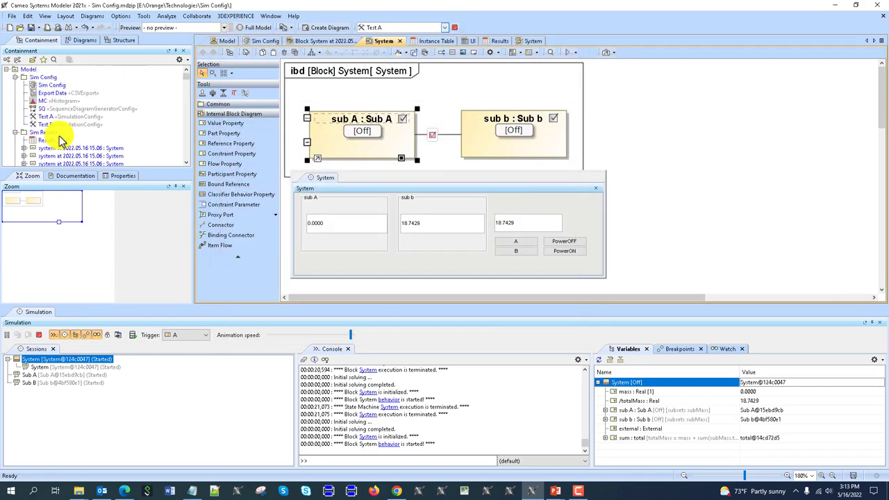
pyautogui.click(16, 133)
pyautogui.scroll(-2, 115, 136)
pyautogui.scroll(-3, 111, 137)
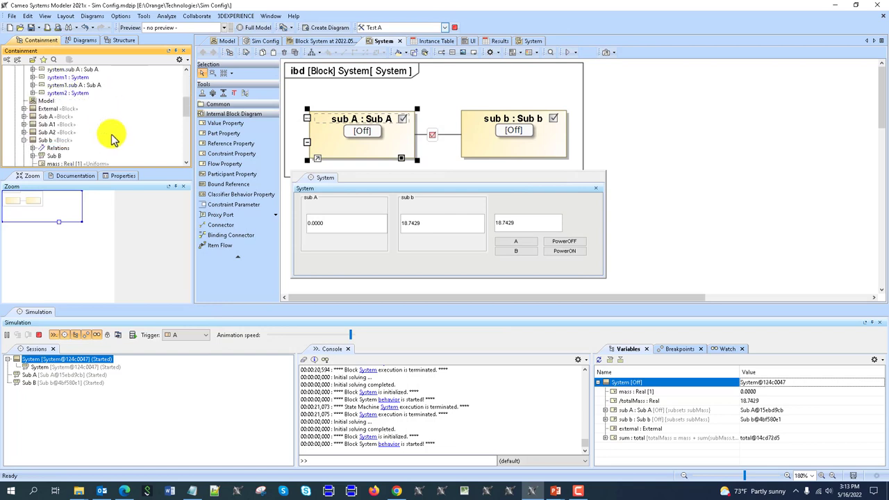
pyautogui.click(24, 125)
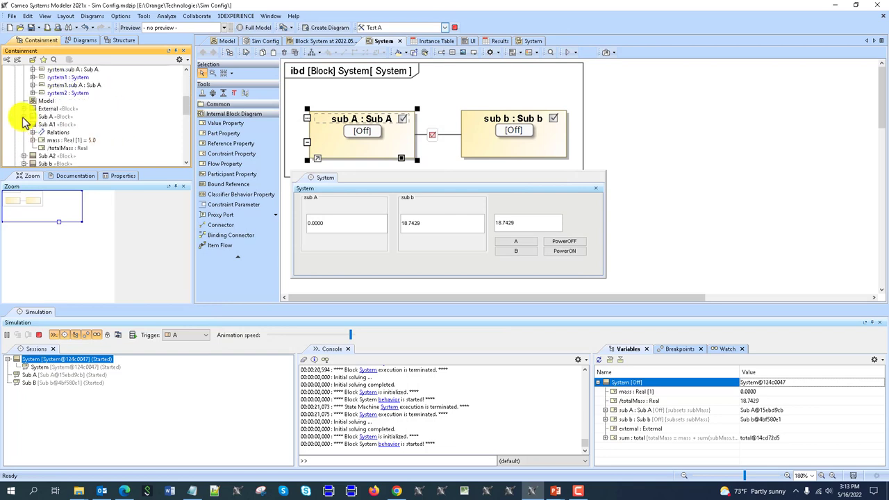
pyautogui.doubleClick(54, 132)
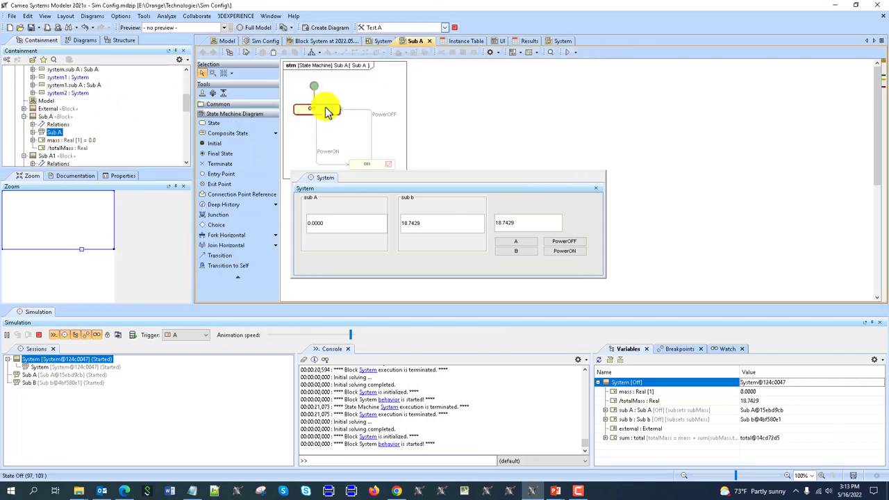
# - Examine the Expert properties of the Off state, including its Image property, and close the specification and the Sub A state machine diagram
pyautogui.rightClick(335, 70)
pyautogui.click(365, 73)
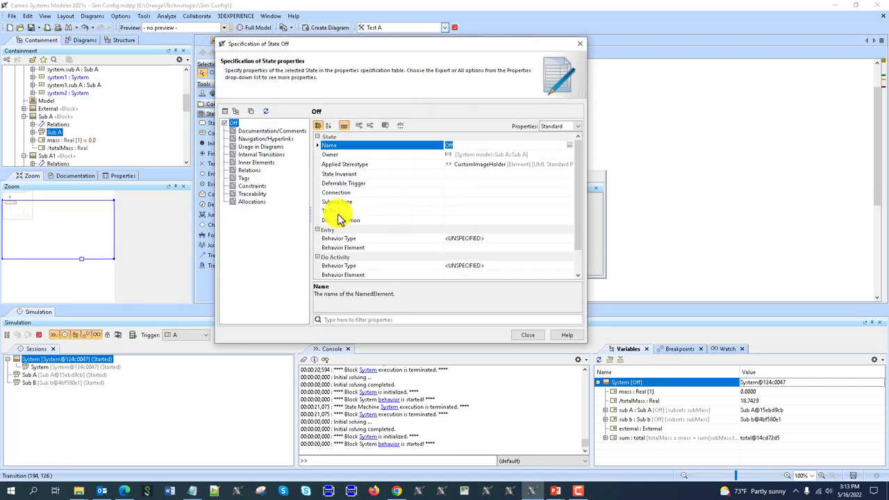
pyautogui.click(573, 126)
pyautogui.click(565, 146)
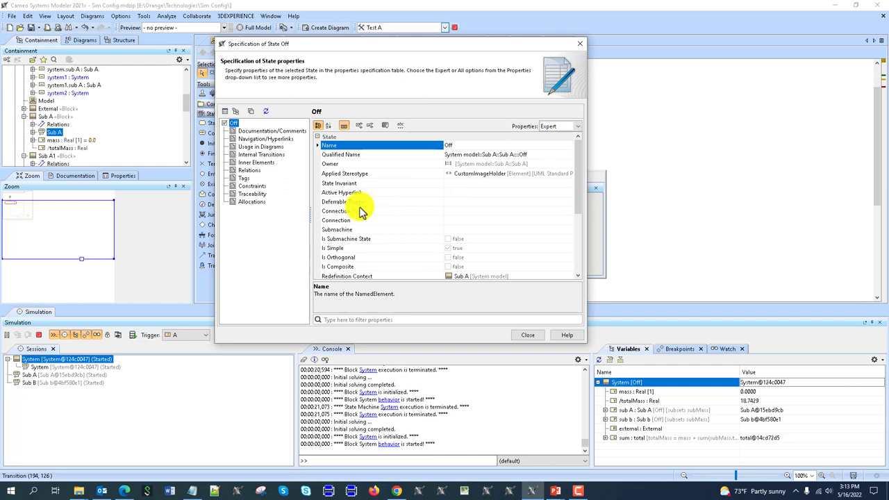
pyautogui.scroll(-3, 367, 237)
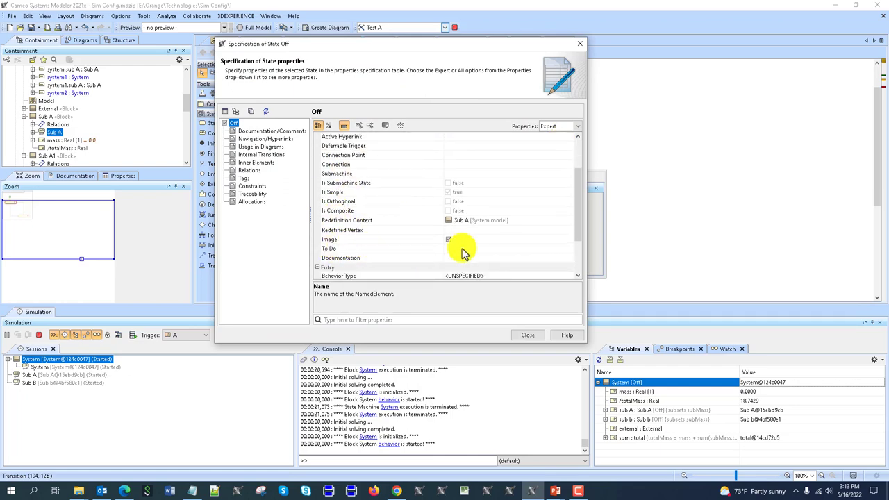
pyautogui.click(525, 334)
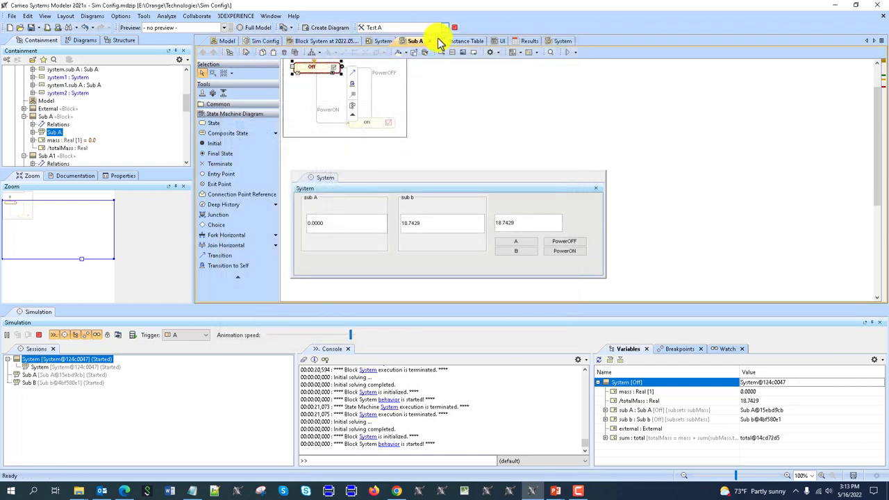
pyautogui.click(430, 41)
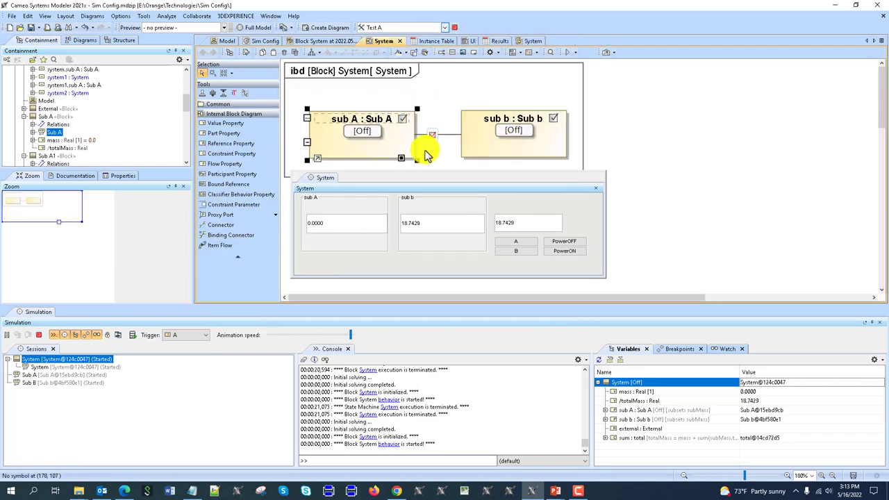
# - Switch the sub b and sub A parts on and back off in the System internal block diagram of the running simulation
pyautogui.click(518, 140)
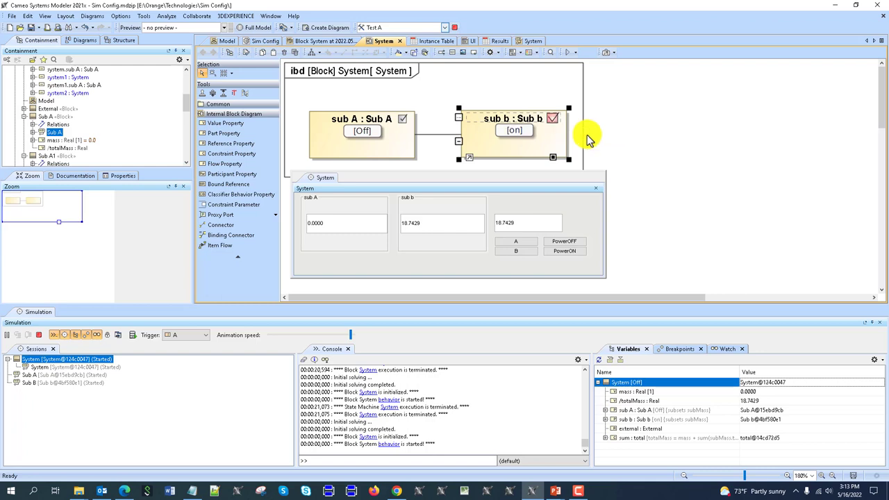
pyautogui.click(406, 131)
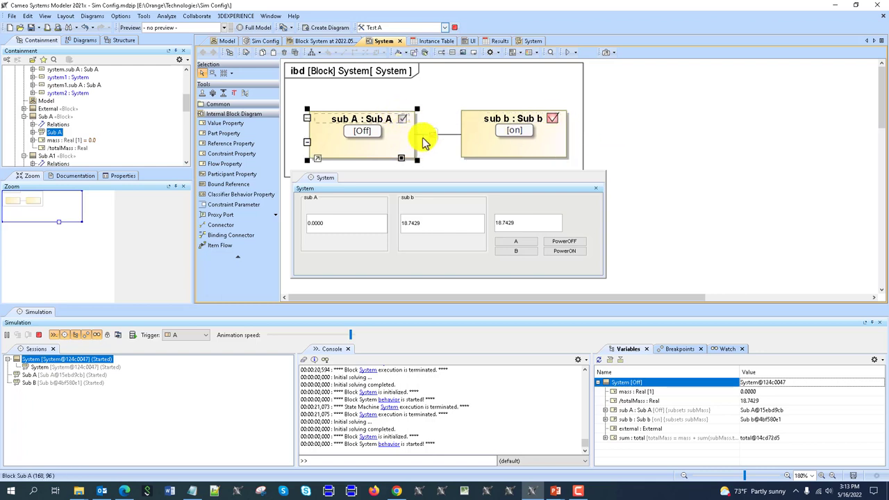
pyautogui.click(557, 126)
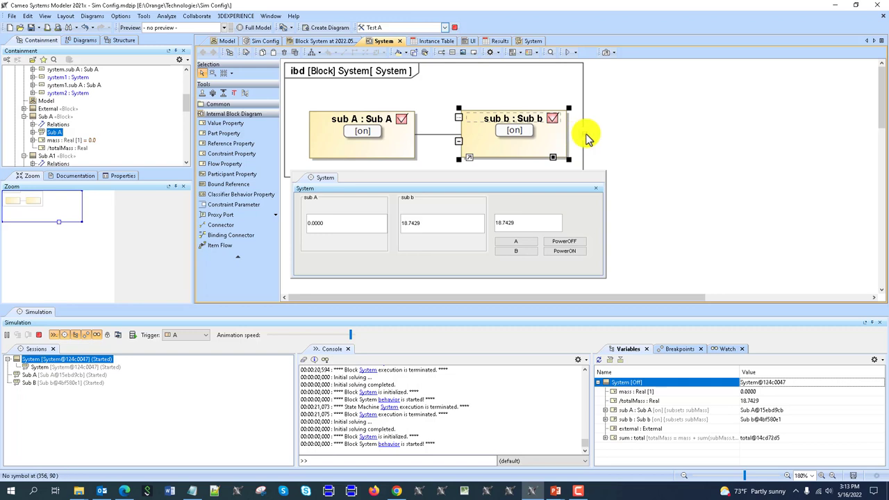
pyautogui.click(377, 123)
pyautogui.click(380, 121)
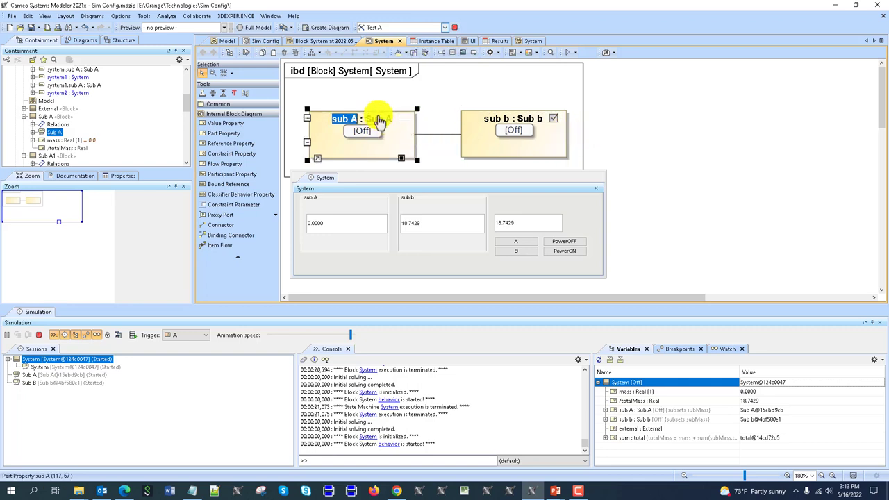
pyautogui.press('Escape')
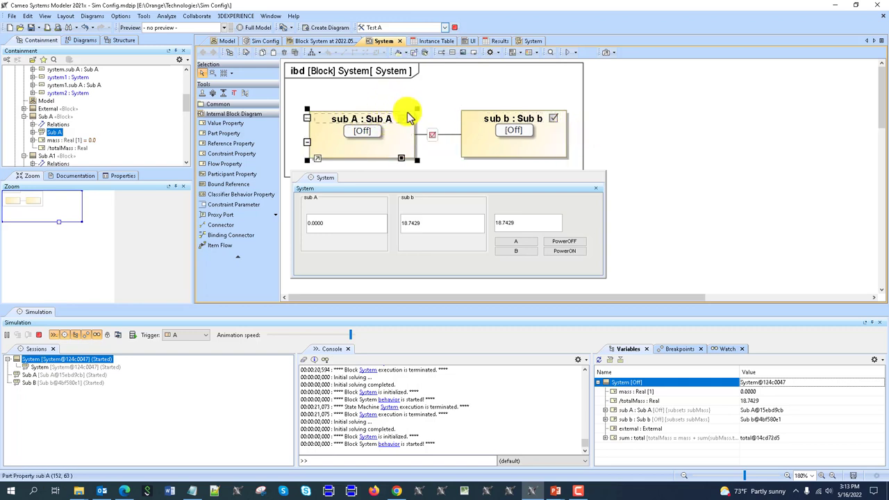
# - Move the System UI window clear of the diagram and display the sub A and sub b part shapes as images
pyautogui.moveTo(432, 183); pyautogui.dragTo(205, 265)
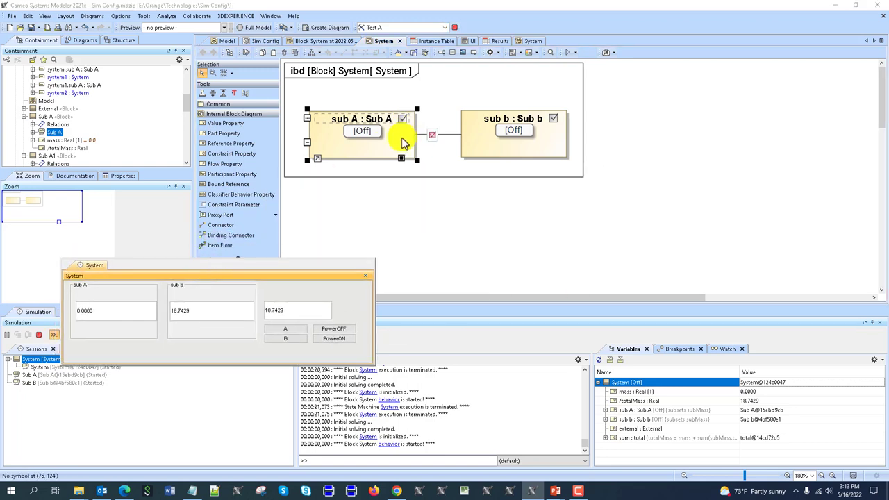
pyautogui.click(462, 52)
pyautogui.click(517, 111)
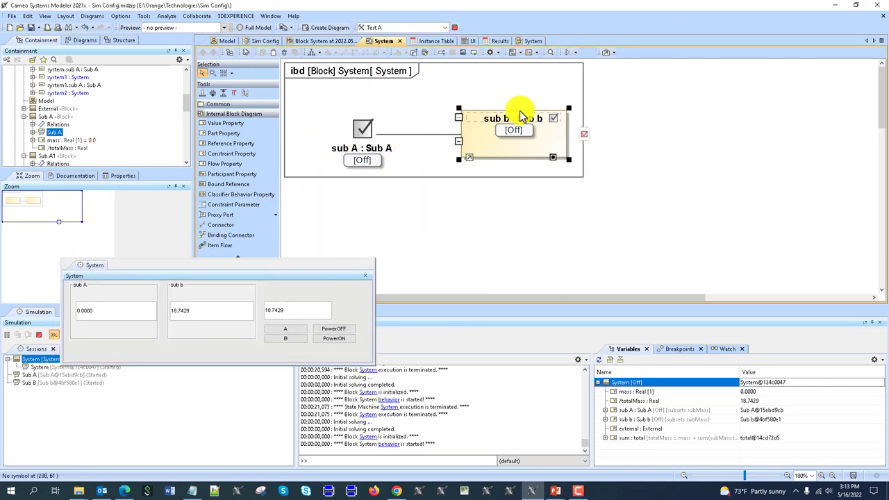
pyautogui.click(463, 53)
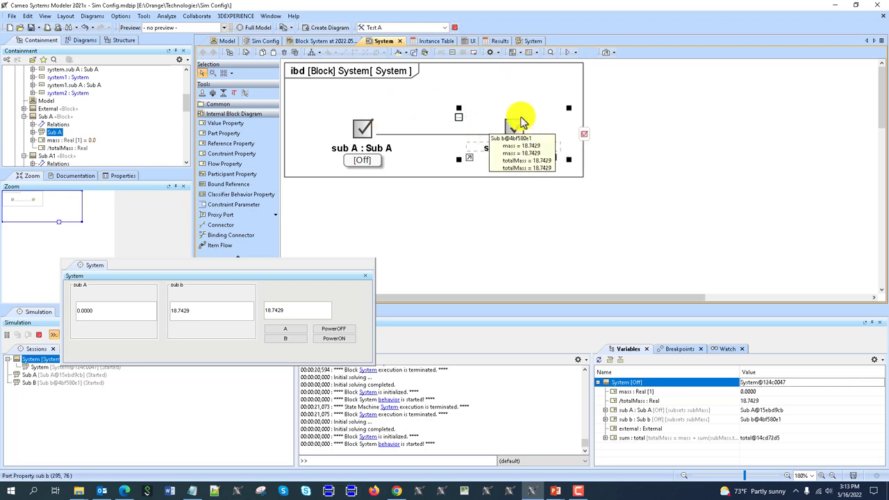
# - Switch the sub A and sub b parts on in the System internal block diagram and terminate the simulation
pyautogui.click(361, 129)
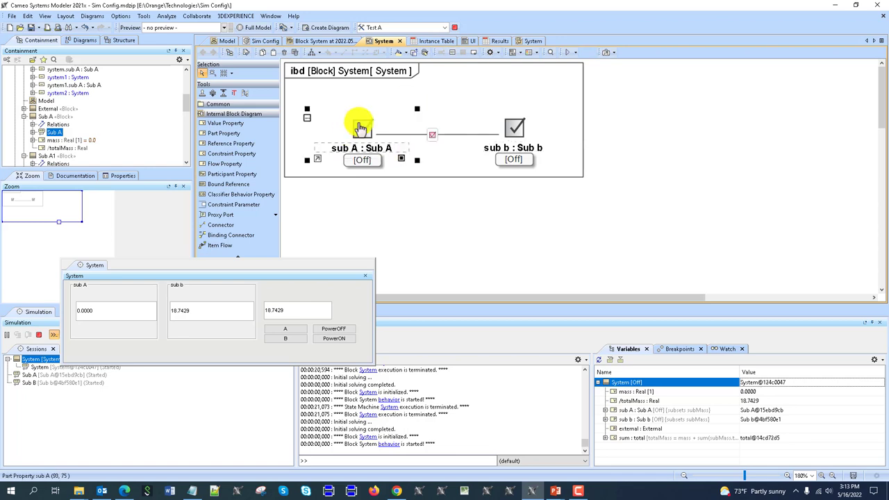
pyautogui.click(524, 125)
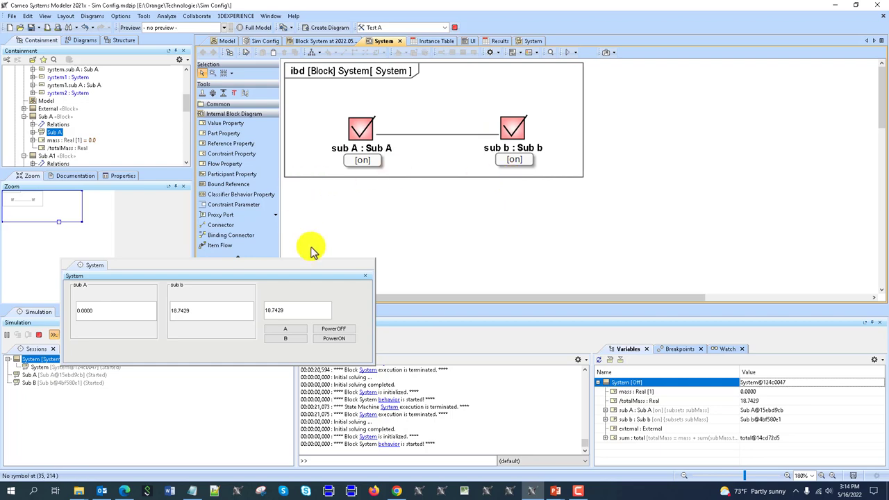
pyautogui.click(39, 335)
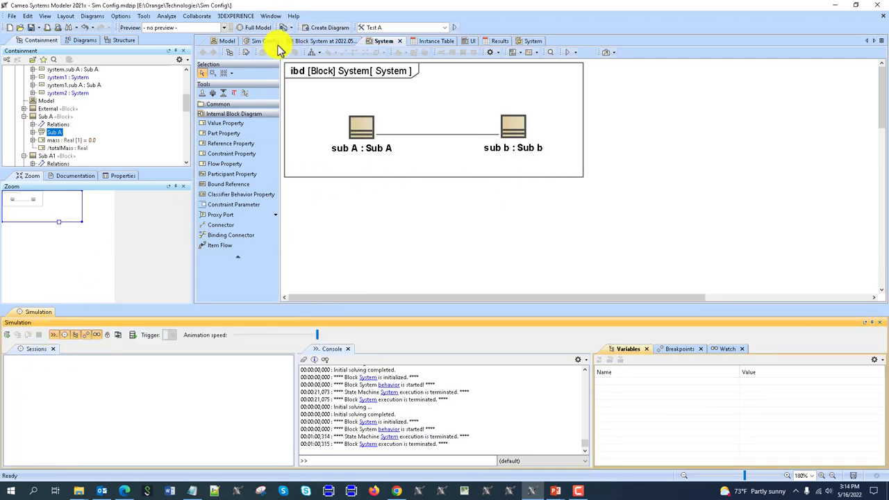
# - Open Test A's specification from the Sim Config diagram and show its Standard properties
pyautogui.click(263, 40)
pyautogui.rightClick(459, 88)
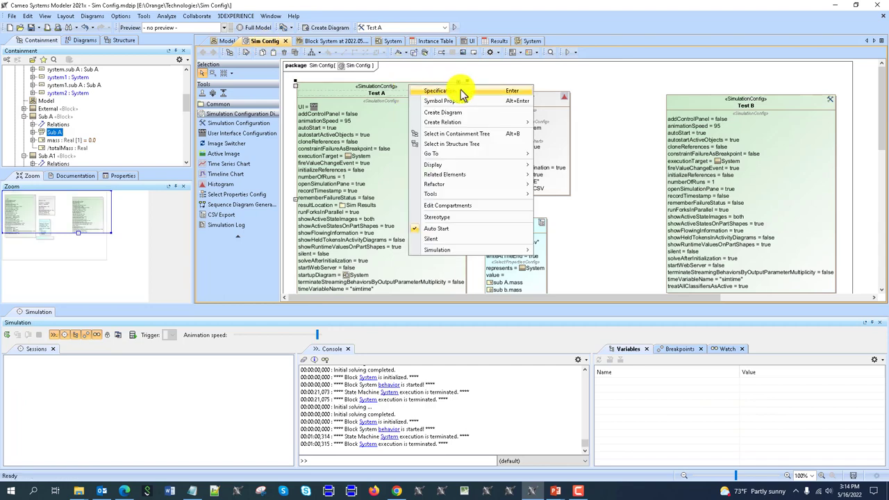
pyautogui.click(460, 91)
pyautogui.scroll(-5, 486, 184)
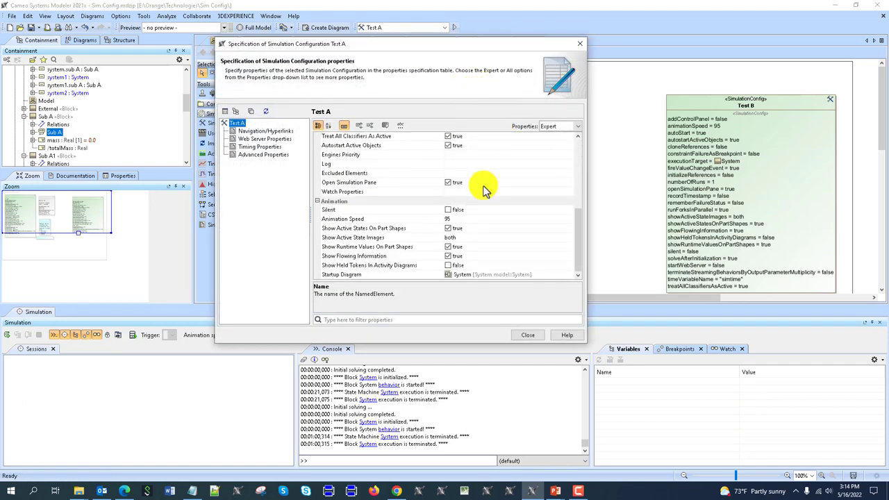
pyautogui.click(568, 126)
pyautogui.click(556, 137)
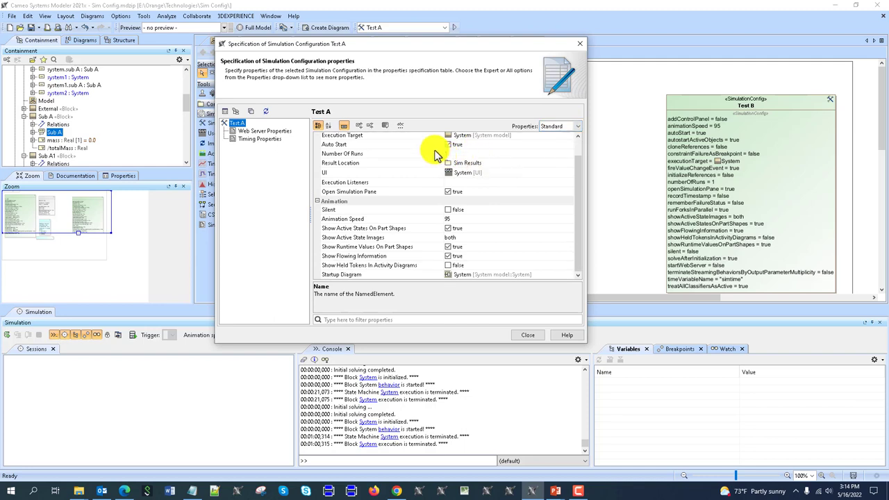
# - Enable Start Web Server and Add Control Panel in Test A's Web Server Properties and close the specification
pyautogui.click(262, 132)
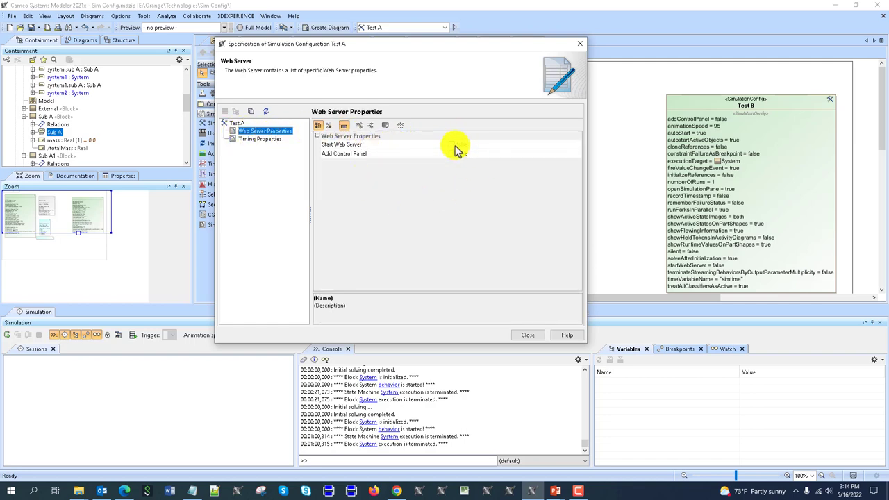
pyautogui.click(451, 145)
pyautogui.click(451, 153)
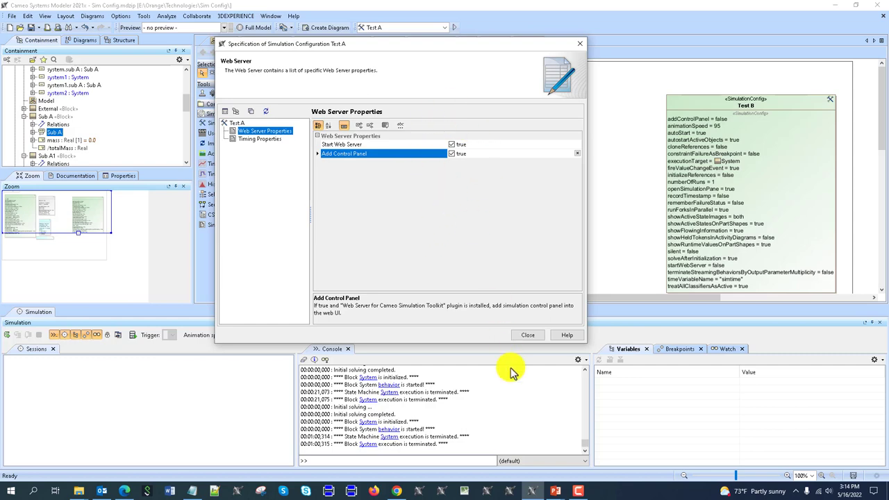
pyautogui.click(528, 335)
# - Check in the Resource/Plugin Manager whether the Web Server for Cameo Simulation Toolkit plugin is installed, and close the manager
pyautogui.click(292, 16)
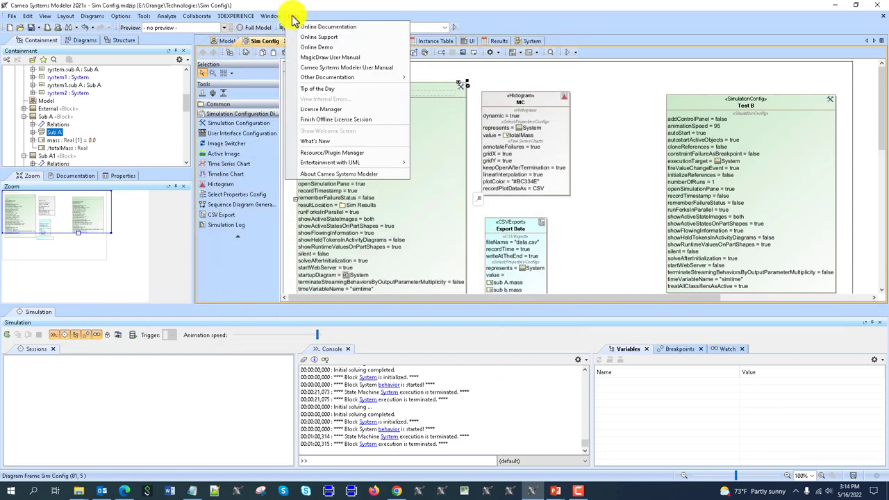
pyautogui.click(323, 154)
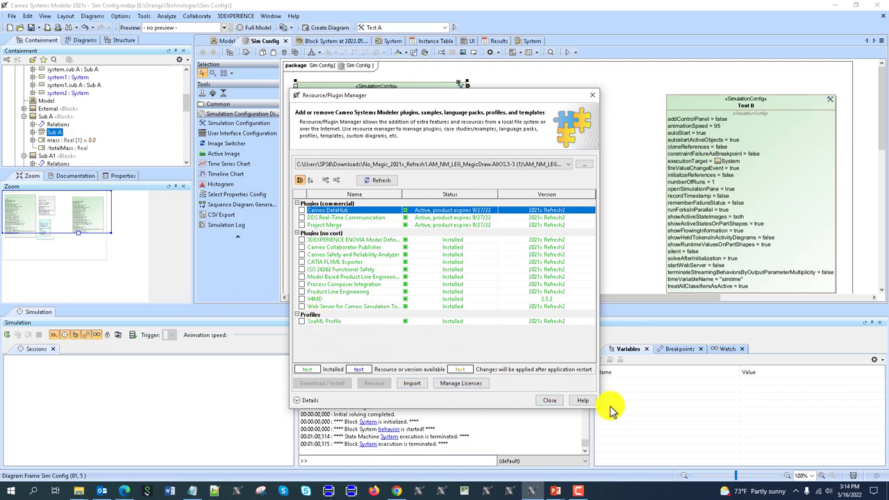
pyautogui.click(547, 400)
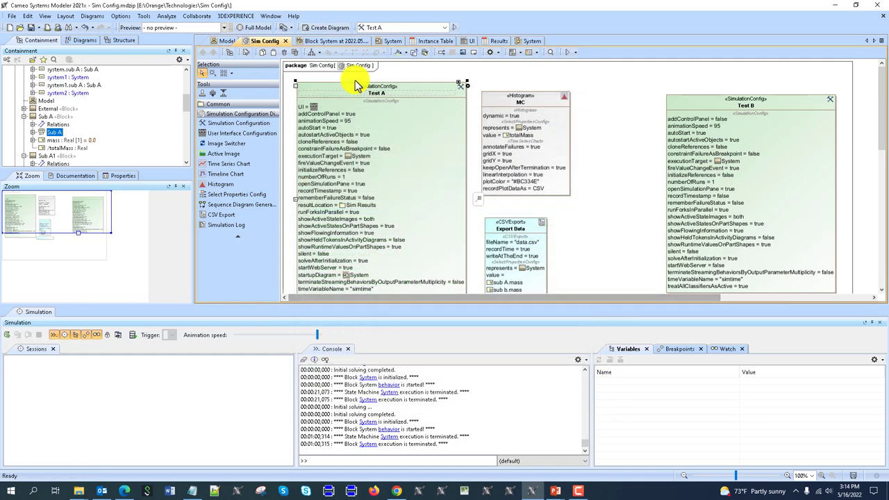
# - Start the Test A simulation and open its web UI in the Embedded Browser
pyautogui.click(457, 29)
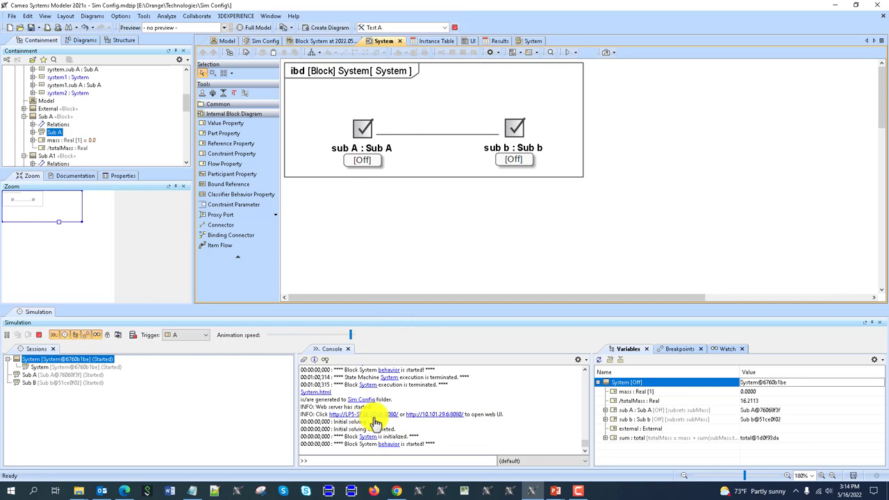
pyautogui.click(428, 418)
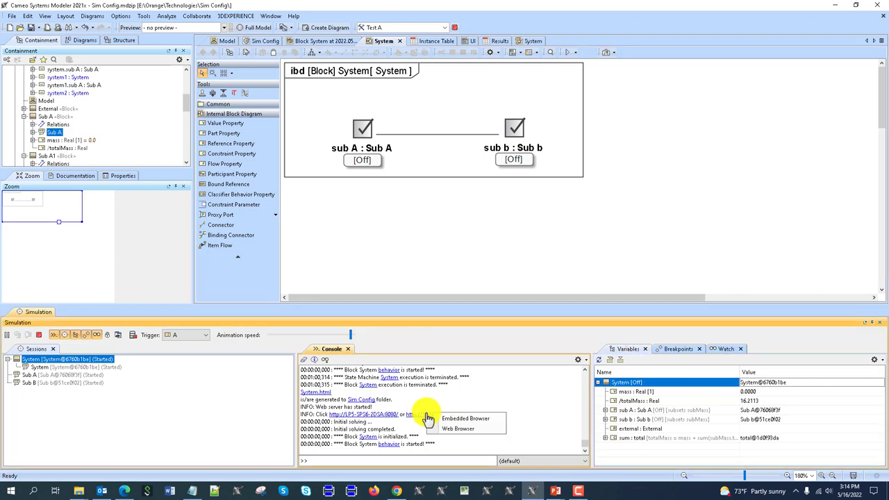
pyautogui.click(476, 423)
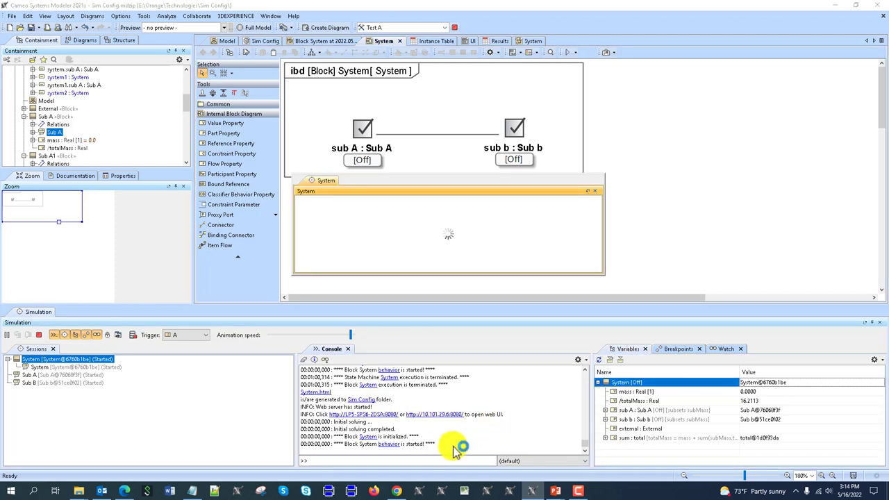
# - Enlarge the embedded System web UI window and dock it beside the diagram area
pyautogui.moveTo(604, 274); pyautogui.dragTo(627, 416)
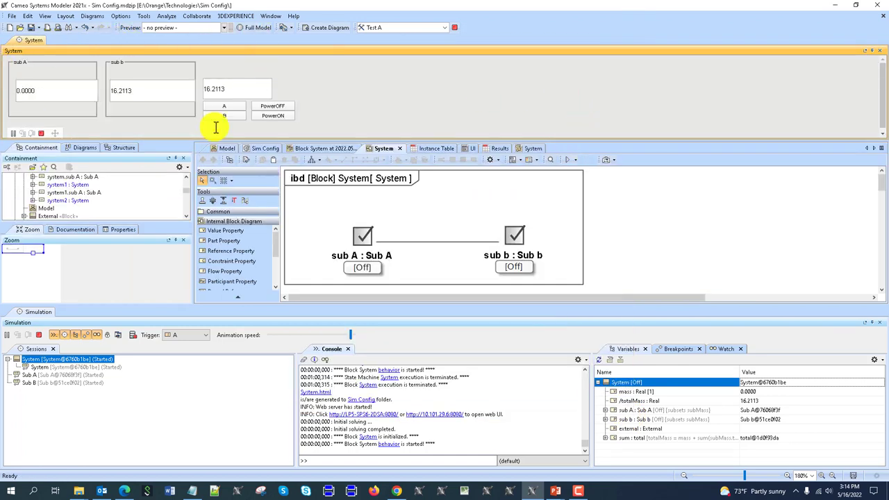
pyautogui.moveTo(29, 45); pyautogui.dragTo(882, 215)
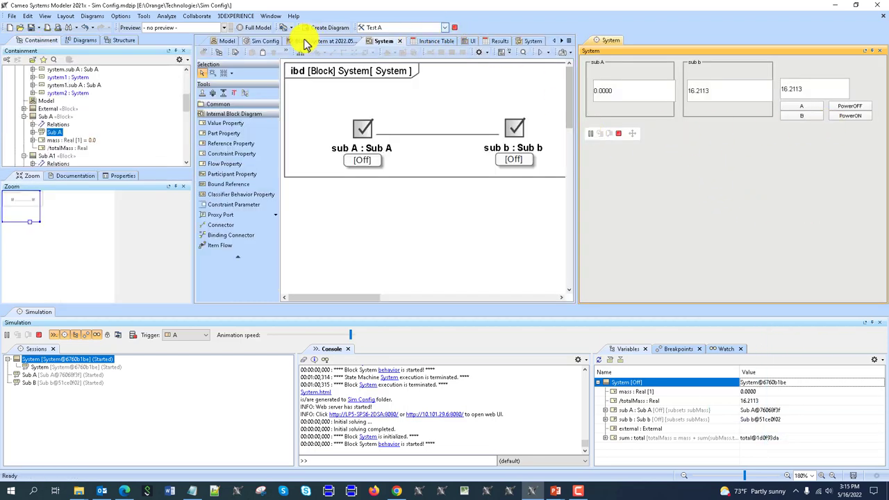
# - Open the System block's state machine diagram, send PowerON from the web UI and terminate the simulation
pyautogui.click(227, 41)
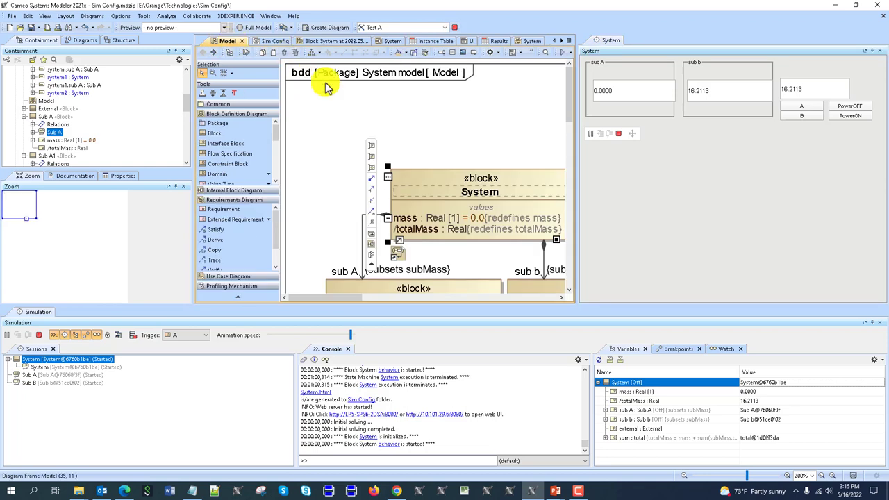
pyautogui.doubleClick(420, 177)
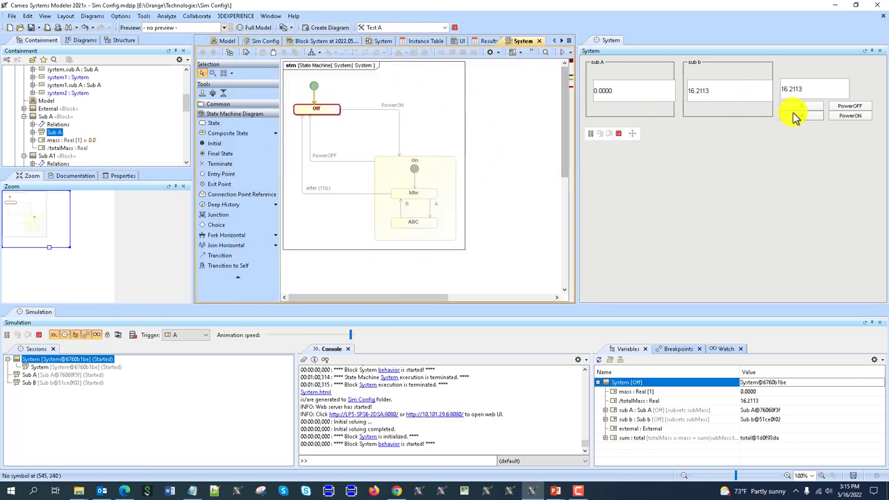
pyautogui.click(851, 116)
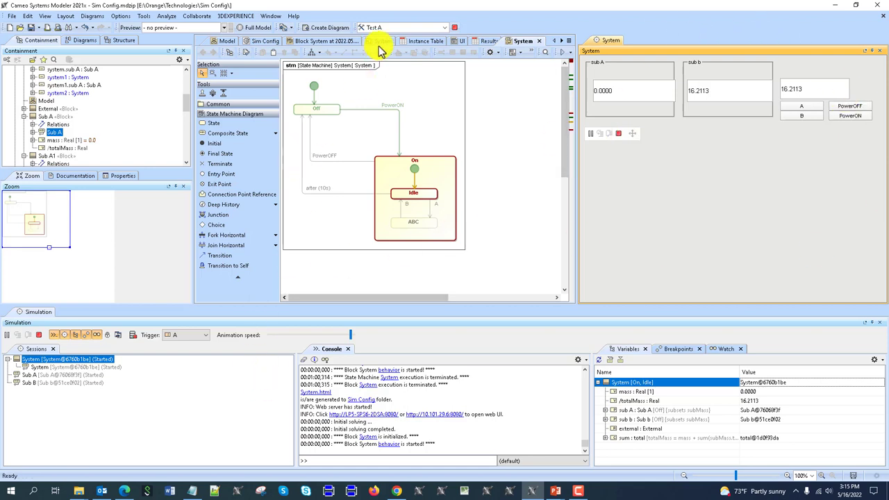
pyautogui.click(457, 28)
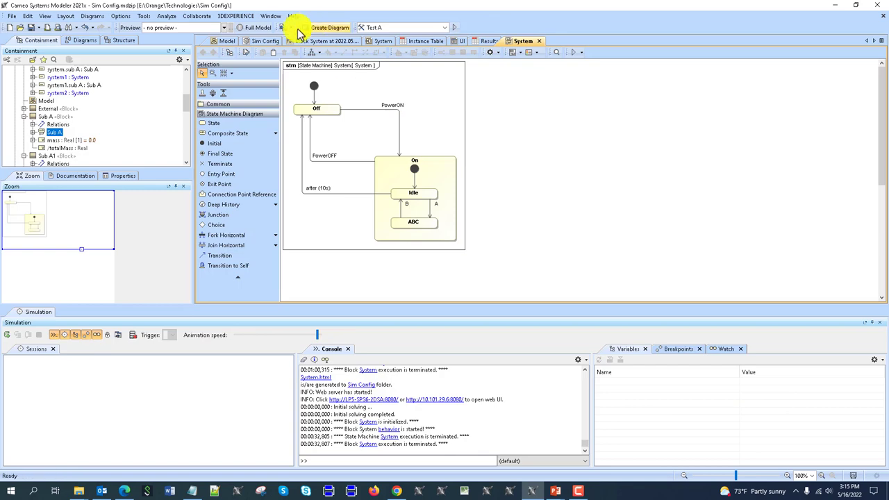
# - Disable Start Web Server and Add Control Panel for Test A and open its Timing Properties
pyautogui.click(260, 41)
pyautogui.rightClick(368, 90)
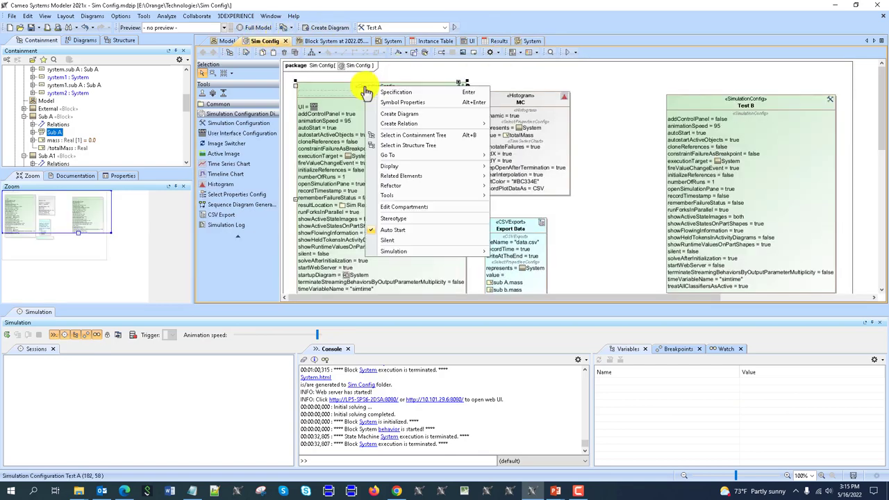
pyautogui.click(391, 88)
pyautogui.click(259, 131)
pyautogui.click(454, 144)
pyautogui.click(456, 153)
pyautogui.click(259, 139)
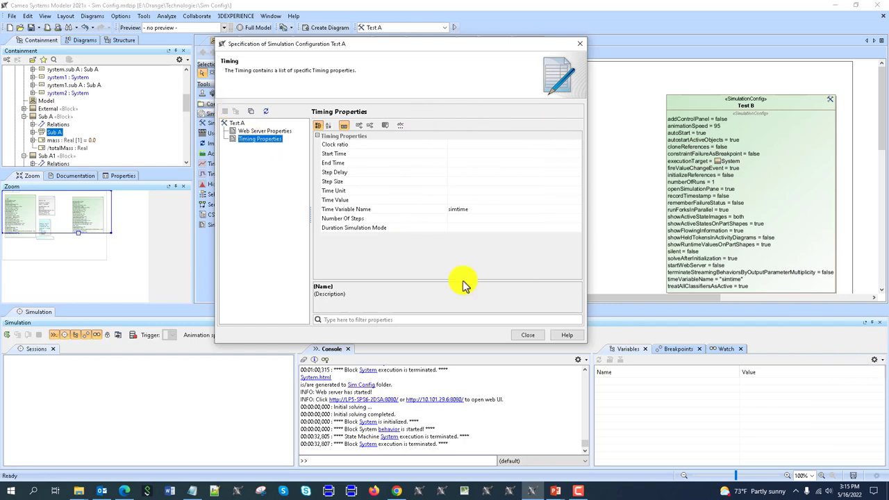
# - Turn on Show Simulation Time for the Variables pane
pyautogui.click(878, 361)
pyautogui.click(880, 362)
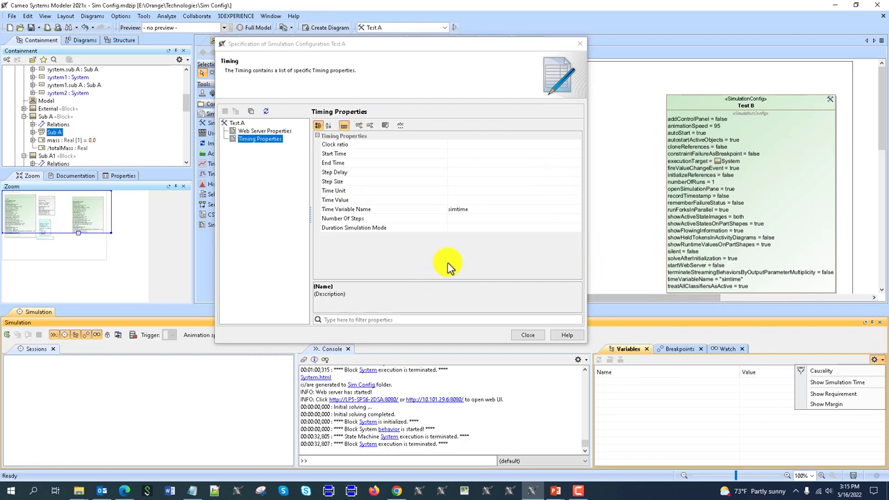
pyautogui.click(837, 382)
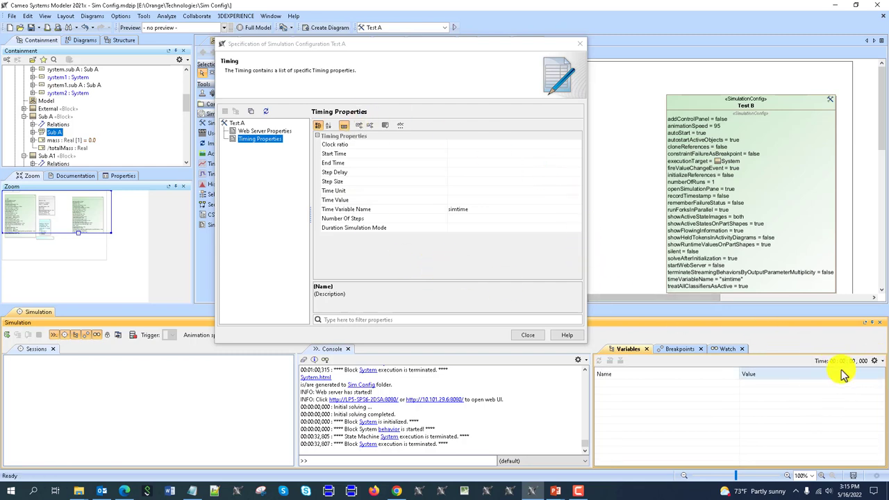
# - Run Test A with the simulation time shown in the Variables pane, move the System UI window aside, and terminate the simulation
pyautogui.click(455, 28)
pyautogui.click(873, 360)
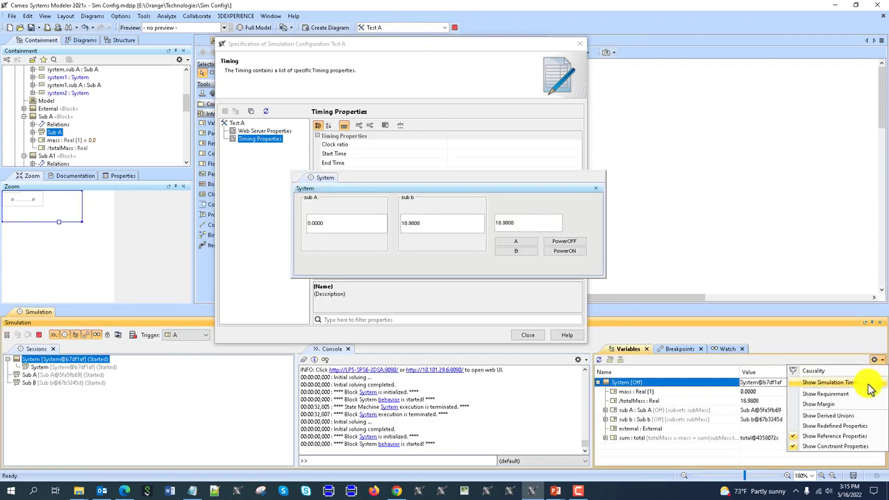
pyautogui.click(869, 383)
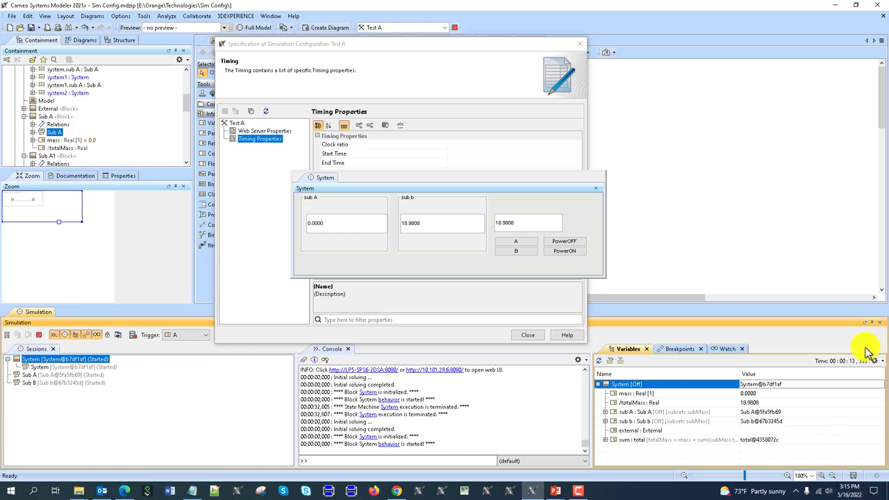
pyautogui.moveTo(486, 180); pyautogui.dragTo(572, 189)
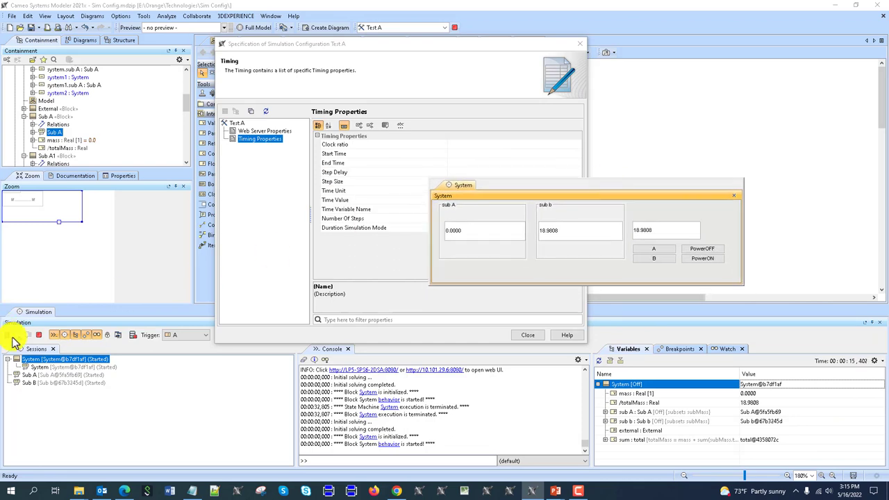
pyautogui.click(39, 335)
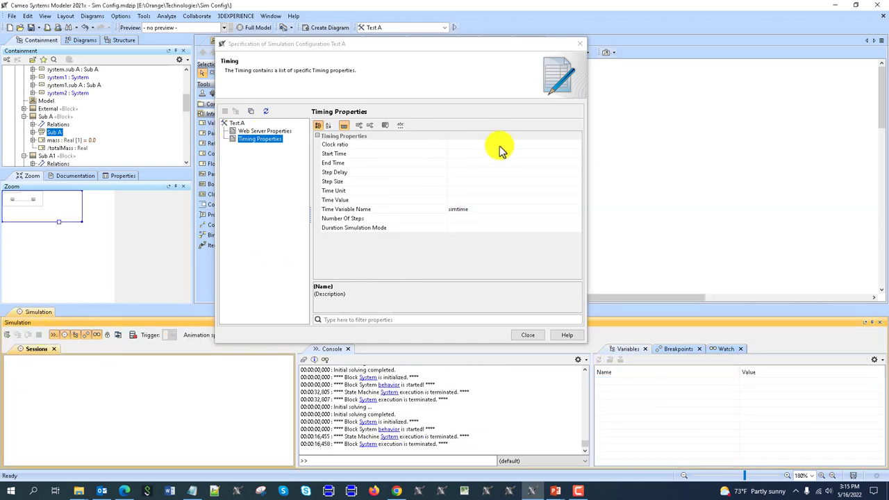
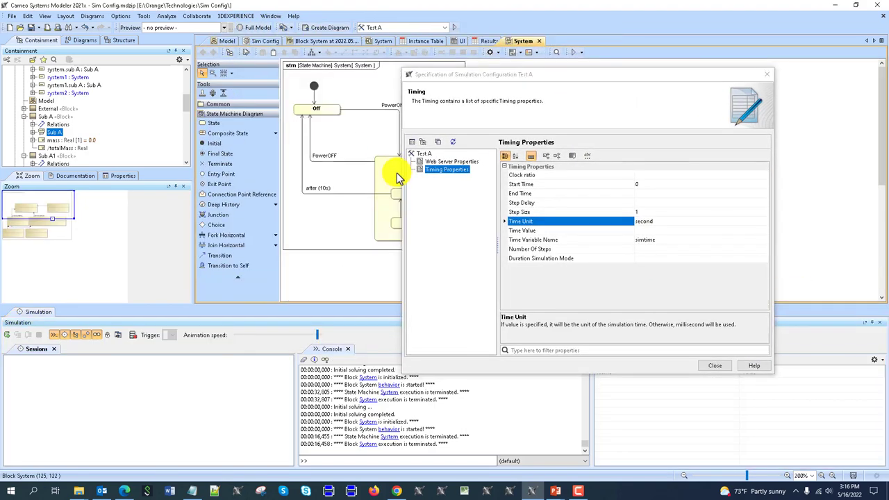
# - Move the Test A specification window clear of the state machine diagram and examine the time trigger on the transition from Idle to Off
pyautogui.moveTo(506, 79); pyautogui.dragTo(643, 125)
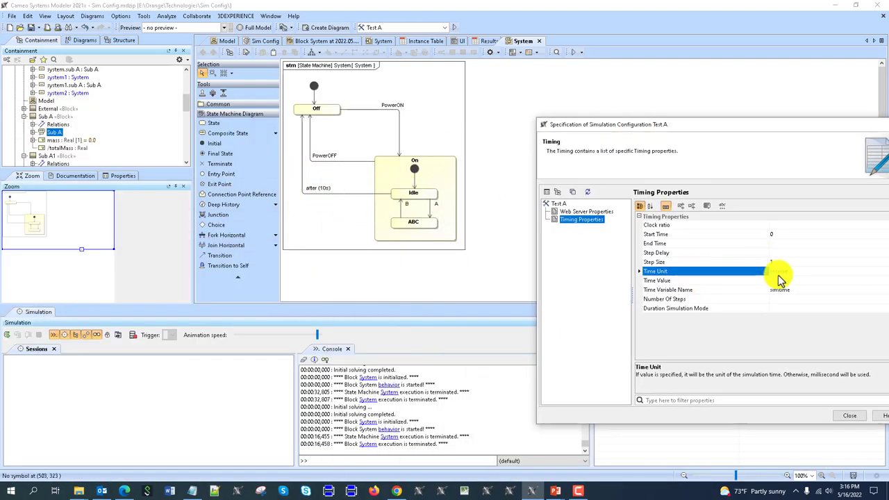
pyautogui.moveTo(779, 124); pyautogui.dragTo(746, 93)
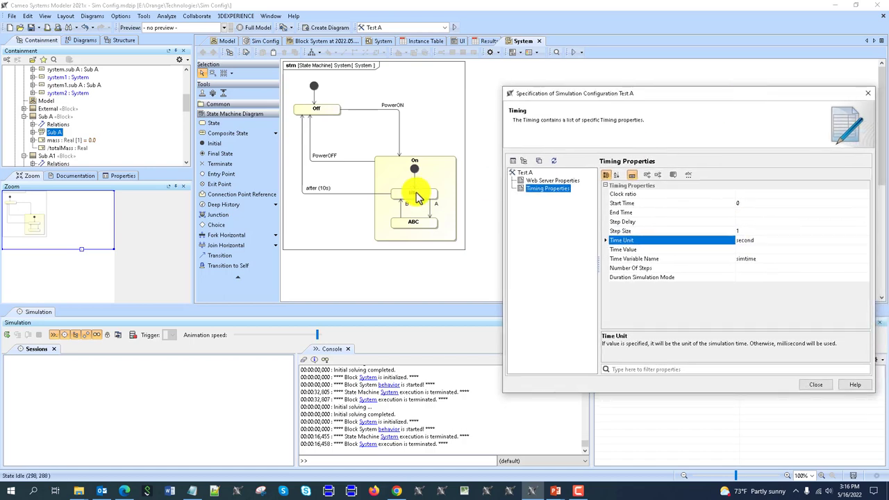
pyautogui.click(313, 189)
pyautogui.click(328, 189)
pyautogui.click(324, 236)
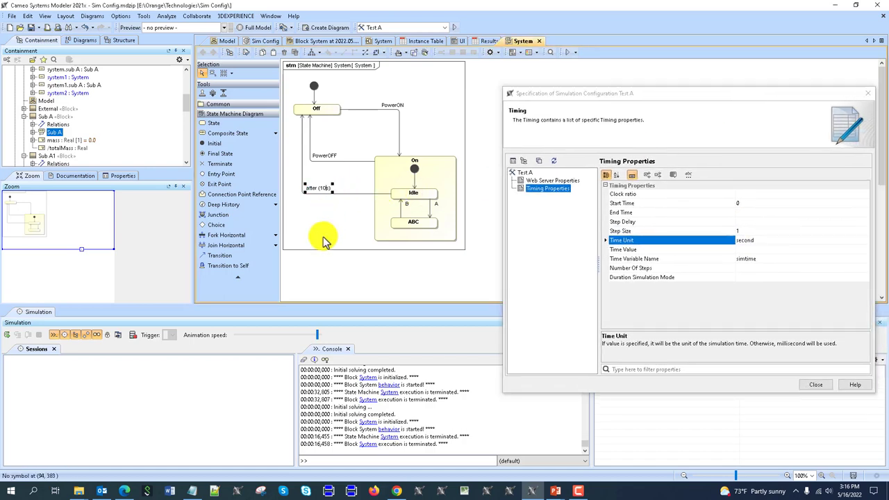
# - Try Step Delay values of 0.5 and 2 in Test A's Timing Properties
pyautogui.click(747, 222)
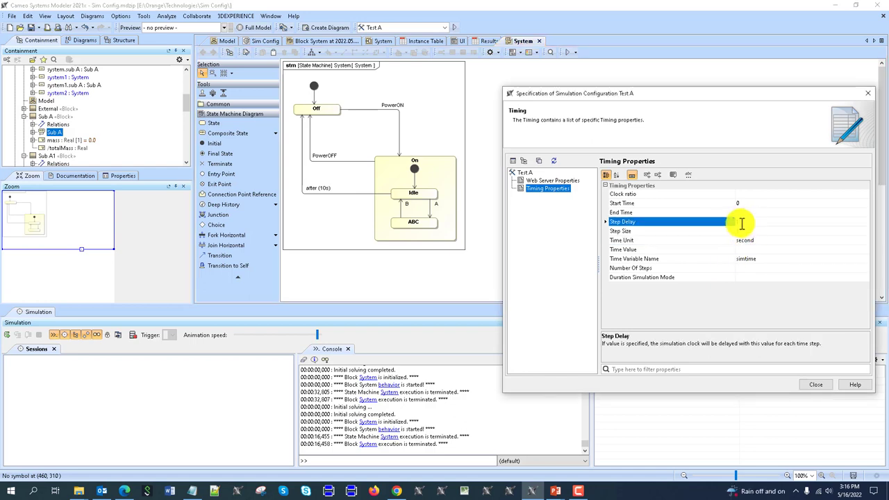
pyautogui.click(754, 222)
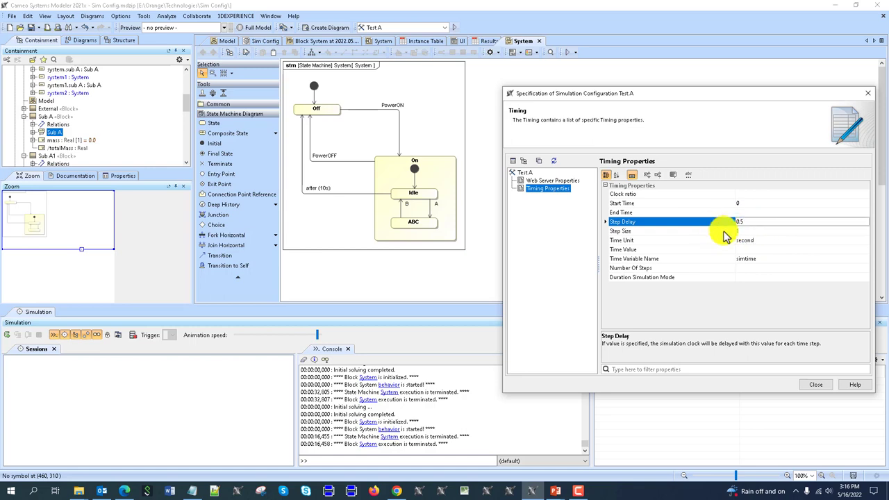
pyautogui.click(739, 230)
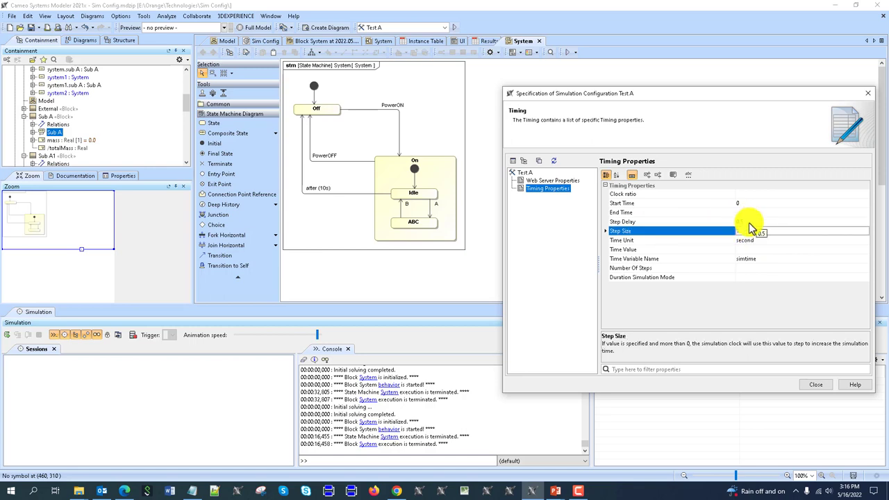
pyautogui.click(751, 222)
pyautogui.write('2')
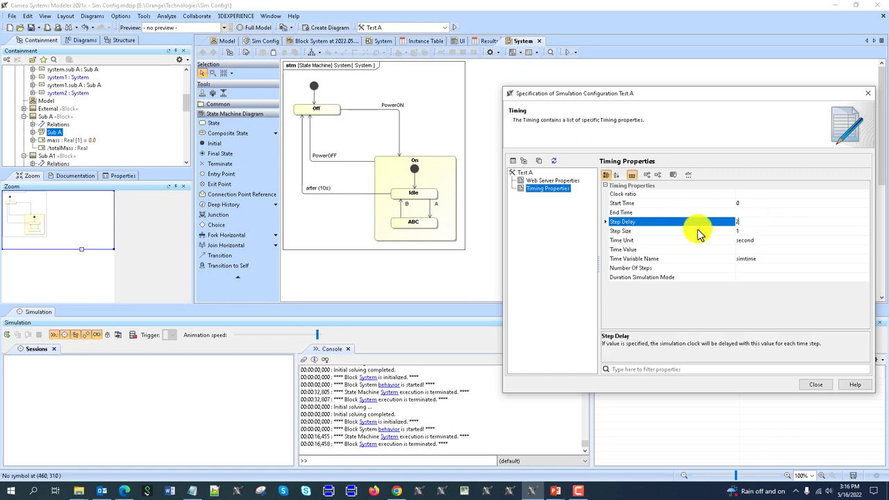
pyautogui.click(705, 231)
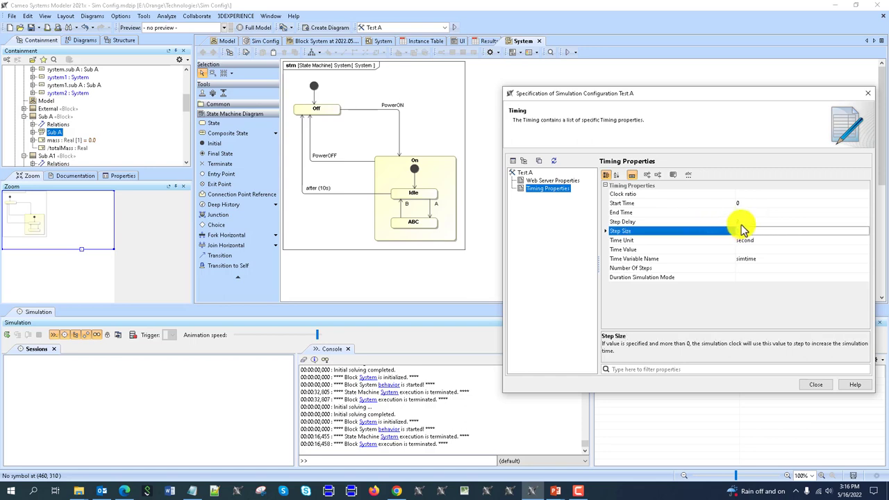
# - Set Test A's Step Delay to 0.5 and review the Step Size property
pyautogui.click(743, 222)
pyautogui.click(740, 222)
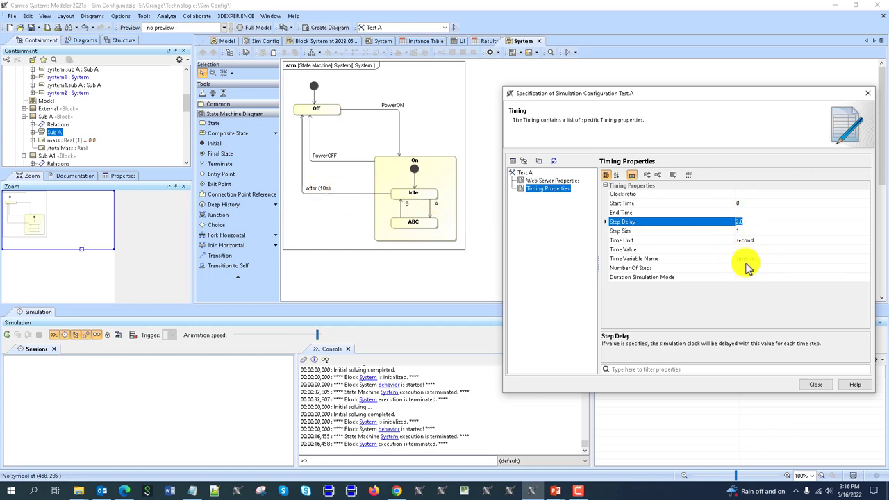
pyautogui.press('BackSpace')
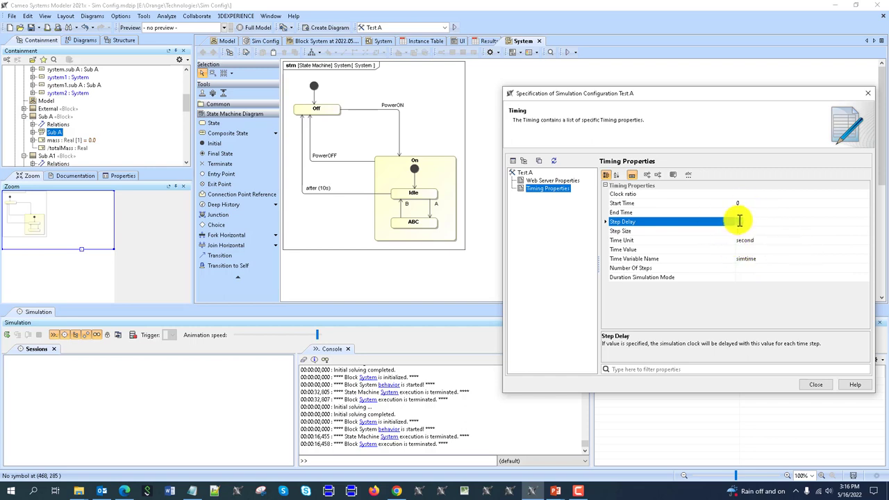
pyautogui.write('0.5')
pyautogui.click(715, 232)
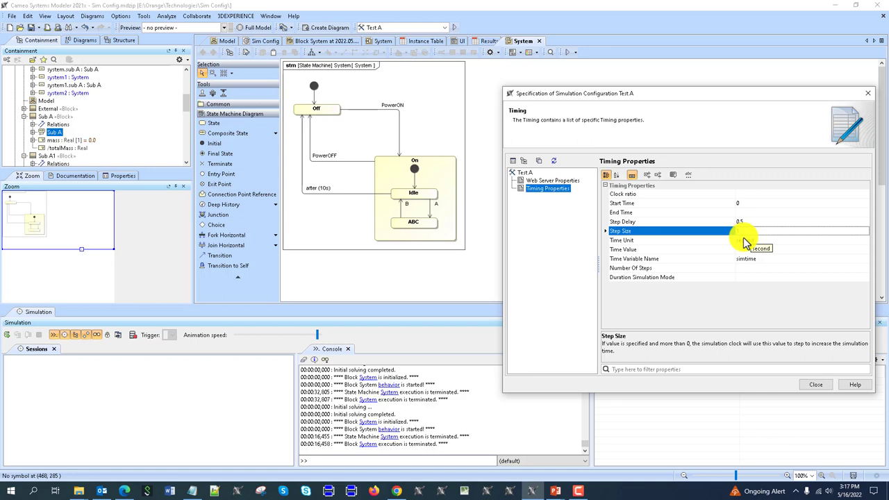
# - Clear Test A's Step Delay value and close the specification
pyautogui.click(743, 222)
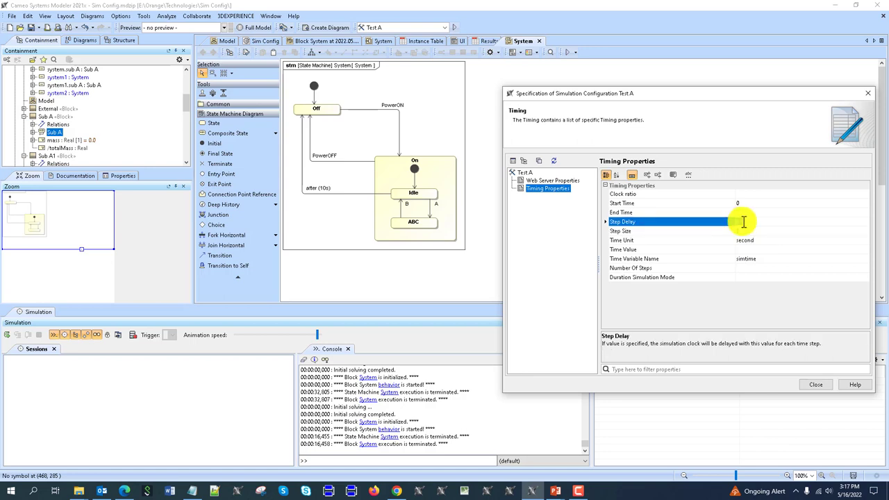
pyautogui.click(685, 250)
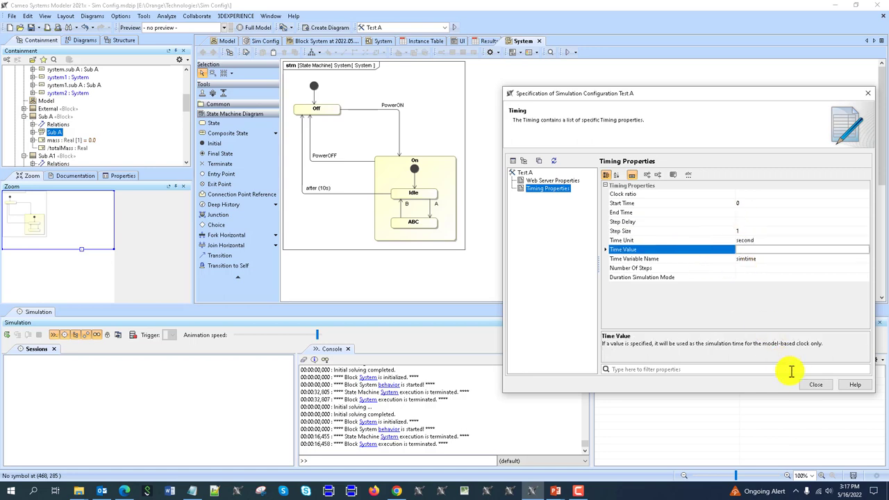
pyautogui.click(814, 384)
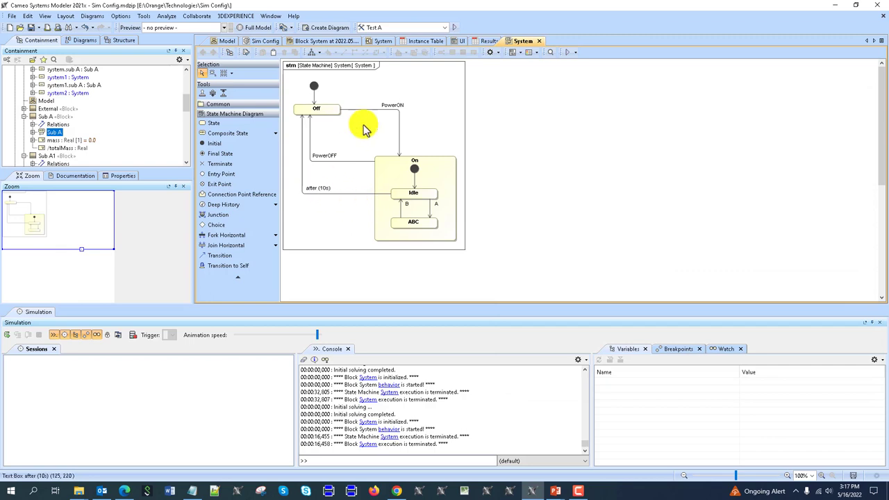
# - Start the Test A simulation and open the System block's state machine diagram, moving the System UI window out of its way
pyautogui.click(453, 29)
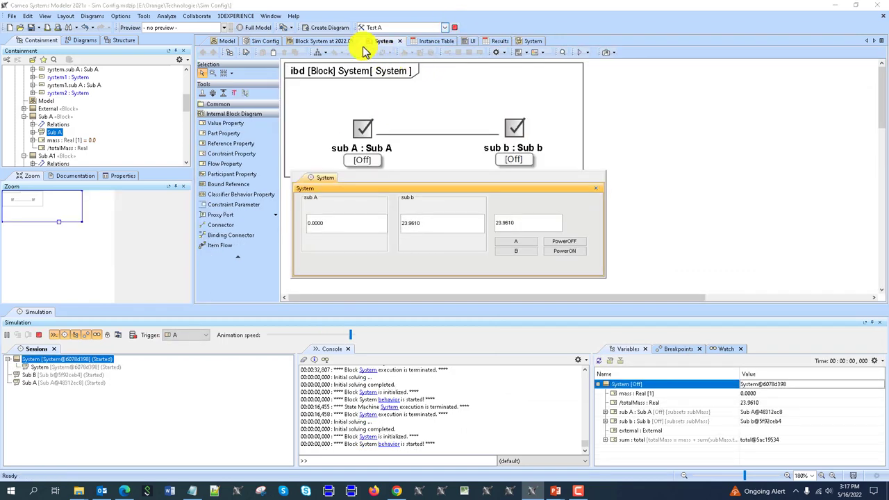
pyautogui.click(228, 40)
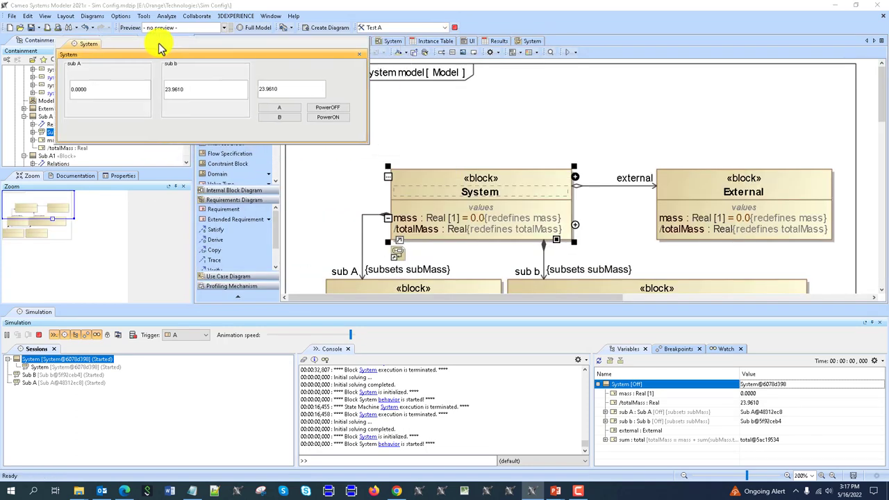
pyautogui.click(397, 179)
pyautogui.doubleClick(426, 182)
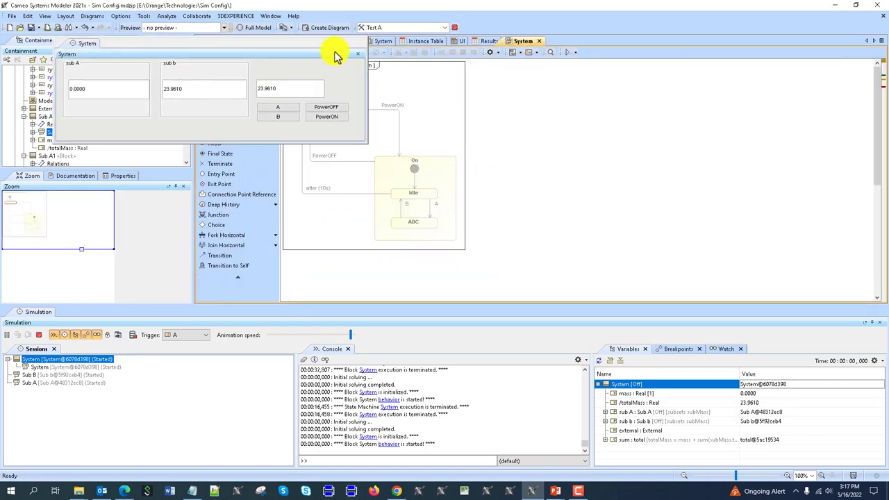
pyautogui.moveTo(333, 54); pyautogui.dragTo(292, 45)
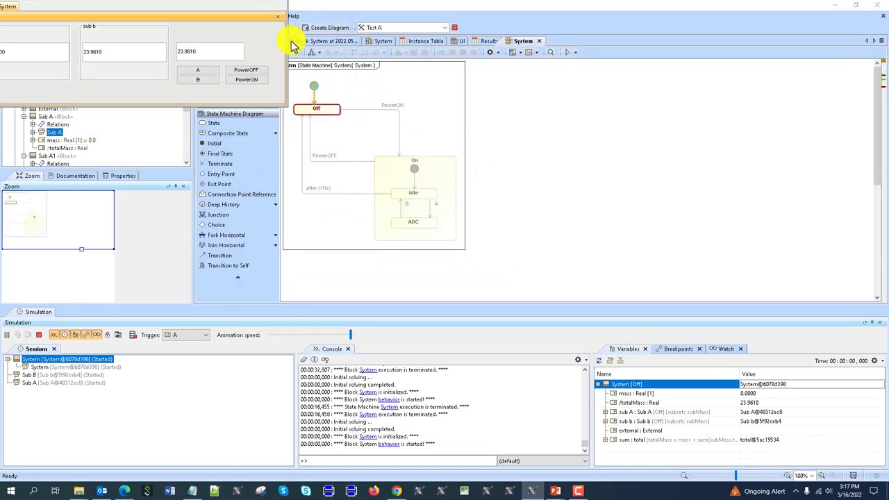
# - Send the PowerON trigger to the running System session and terminate the simulation after the timed return to Off
pyautogui.click(194, 336)
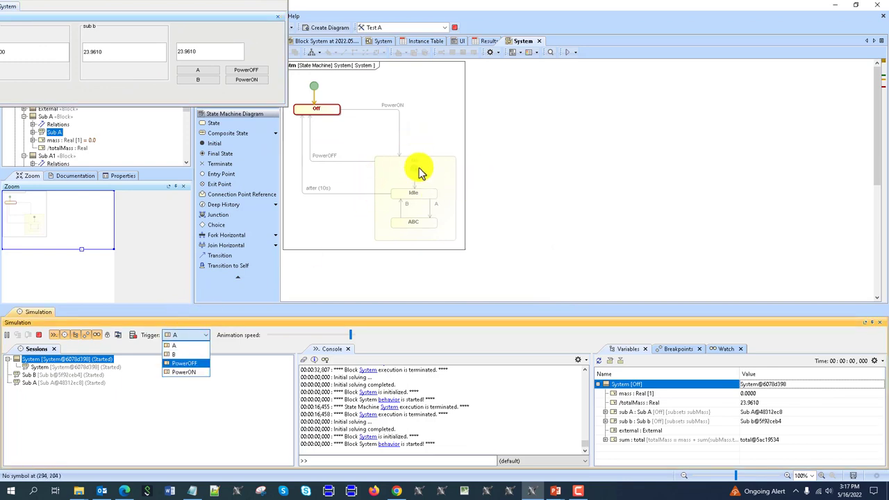
pyautogui.click(197, 374)
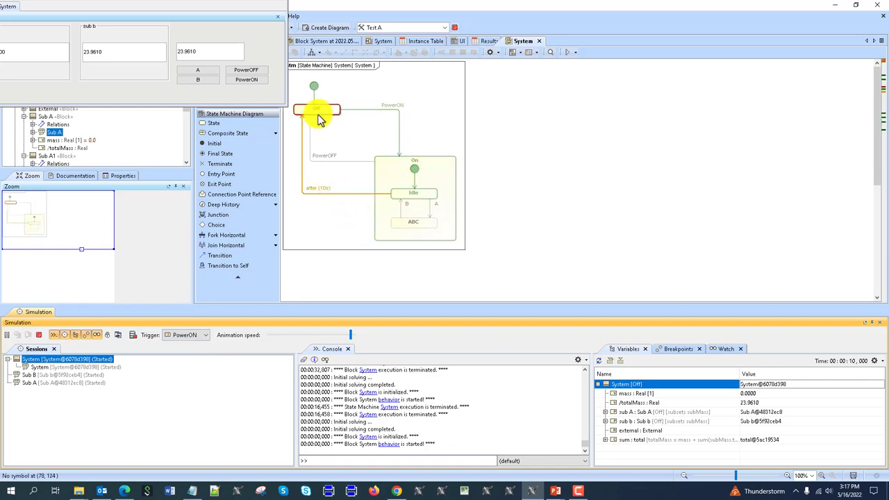
pyautogui.click(454, 27)
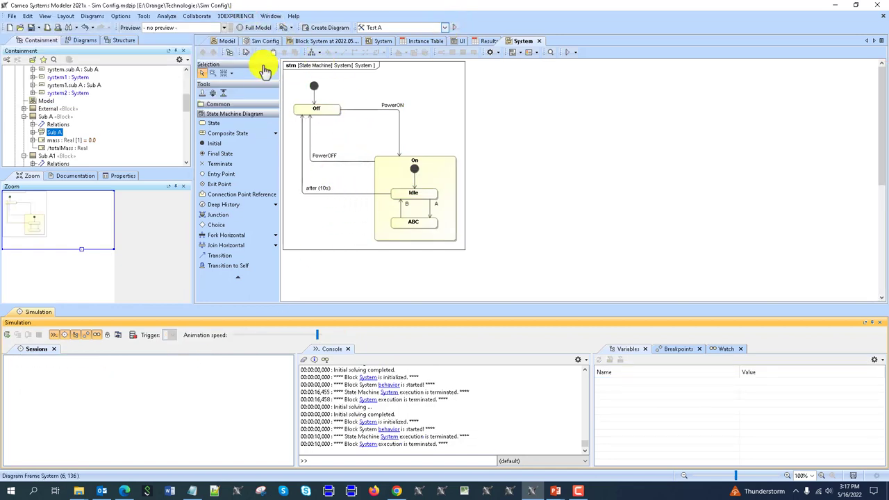
# - Reopen Test A's Timing Properties from the Sim Config diagram, set the Step Delay to 0.5 and close the specification
pyautogui.click(254, 40)
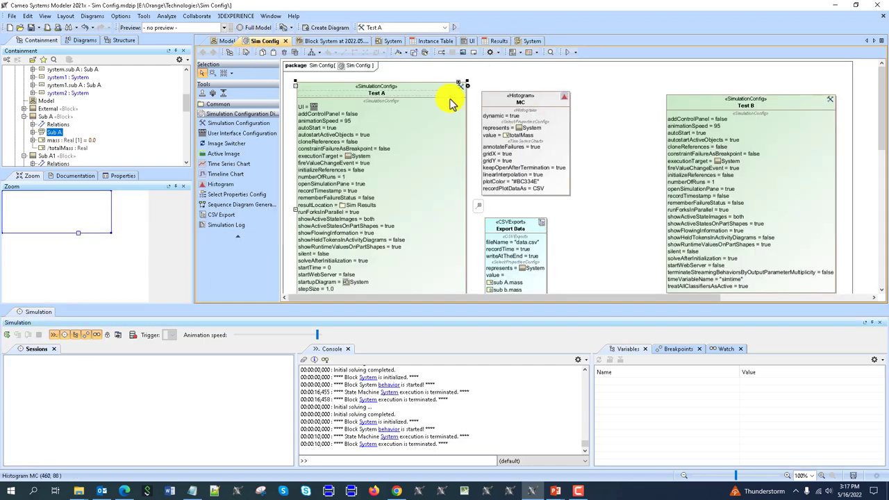
pyautogui.doubleClick(389, 91)
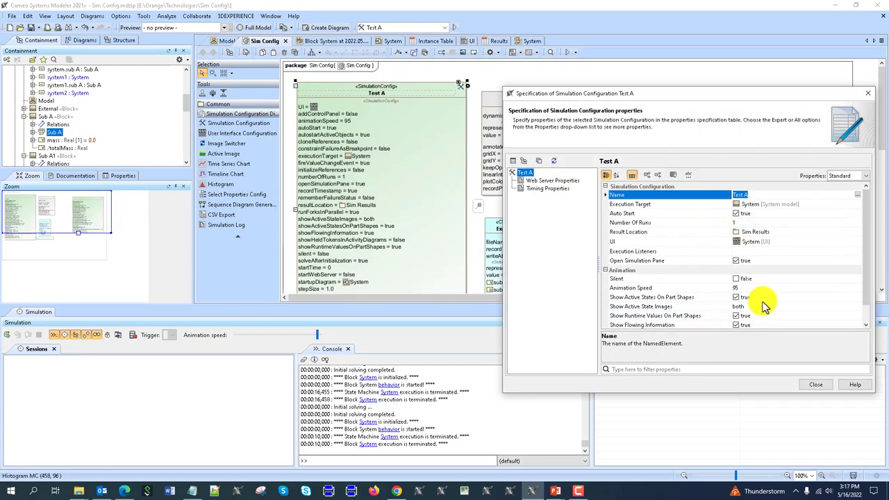
pyautogui.scroll(-1, 762, 298)
pyautogui.click(547, 188)
pyautogui.click(759, 223)
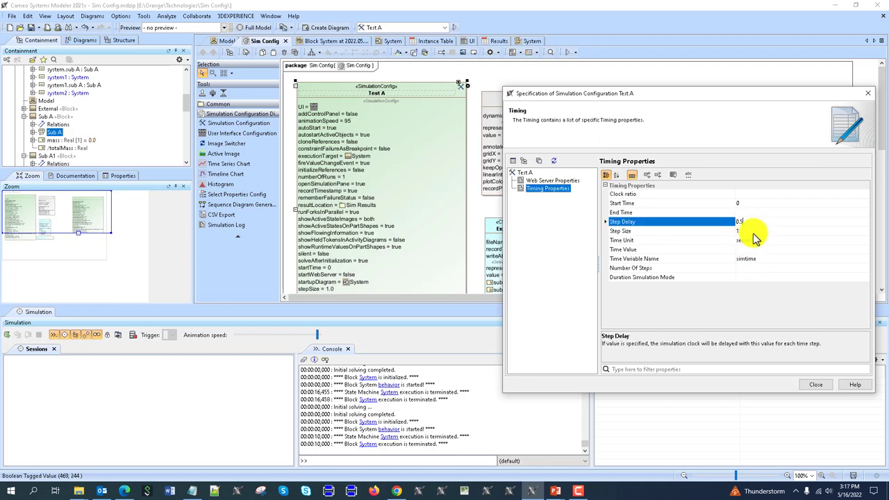
pyautogui.click(738, 223)
pyautogui.write('0.5')
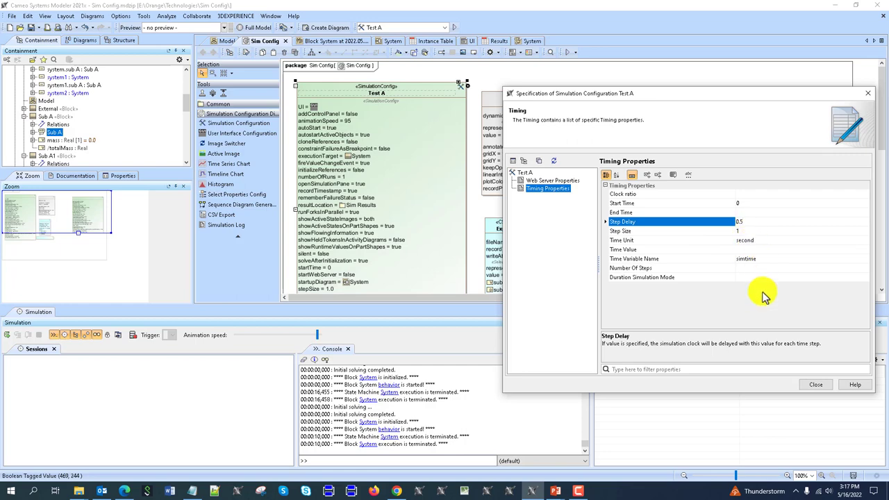
pyautogui.click(814, 384)
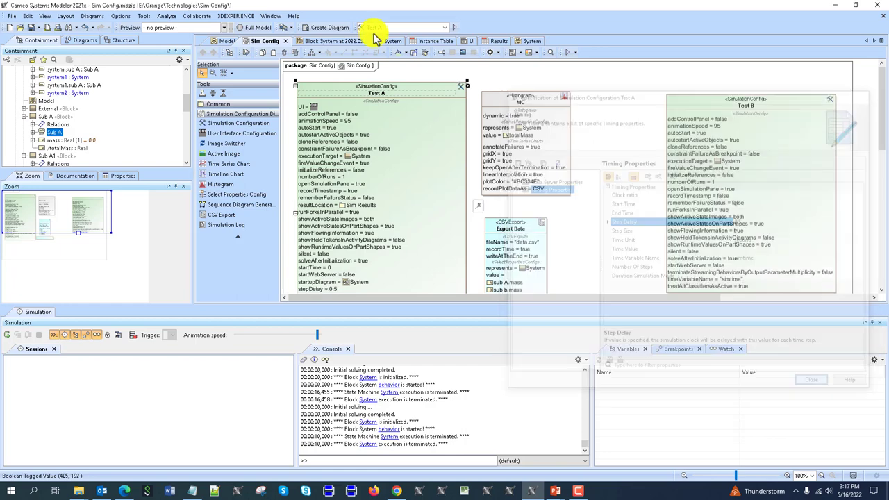
# - Restart Test A with the new step delay and open the System block's state machine diagram from the Model diagram
pyautogui.click(455, 28)
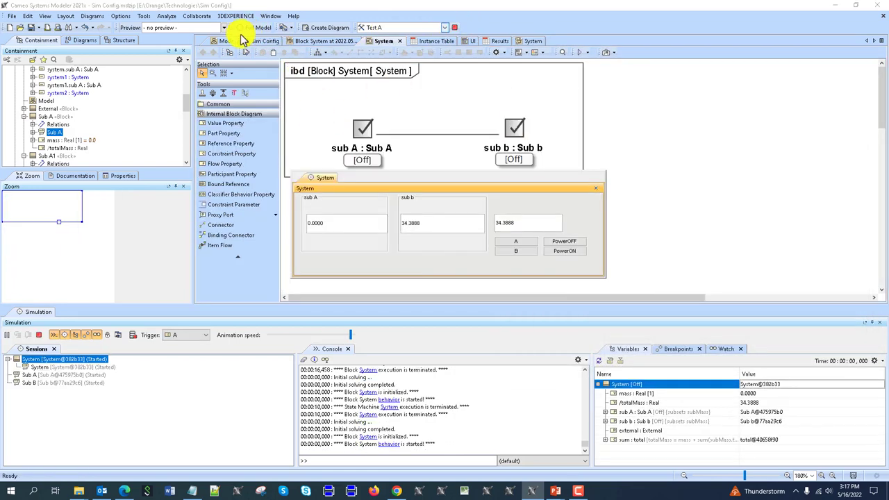
pyautogui.click(227, 40)
pyautogui.moveTo(370, 174); pyautogui.dragTo(118, 56)
pyautogui.doubleClick(407, 198)
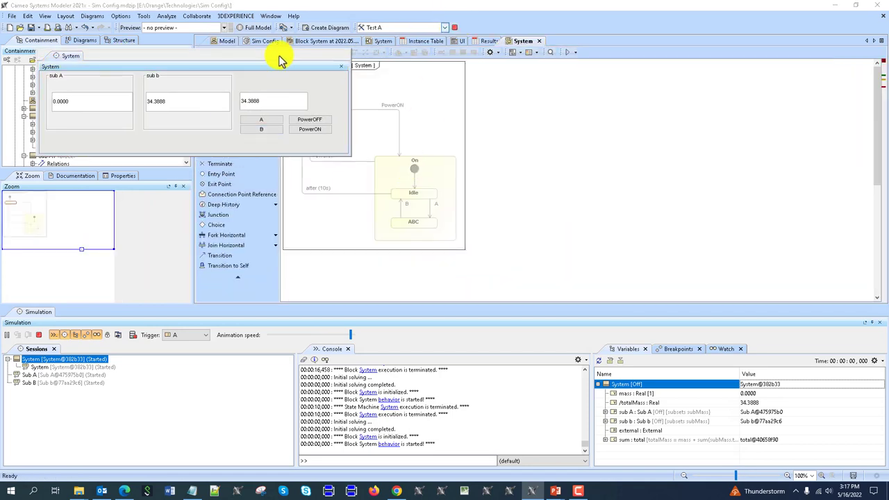
# - Move the System UI window off the state machine diagram, power the system on, and terminate Test A after the 10 s transition to Off
pyautogui.moveTo(283, 64); pyautogui.dragTo(234, 14)
pyautogui.click(260, 79)
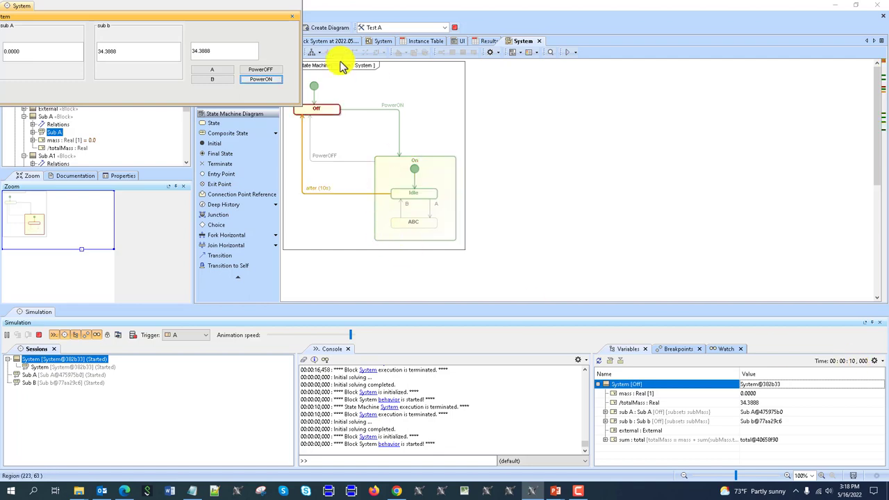
pyautogui.click(455, 27)
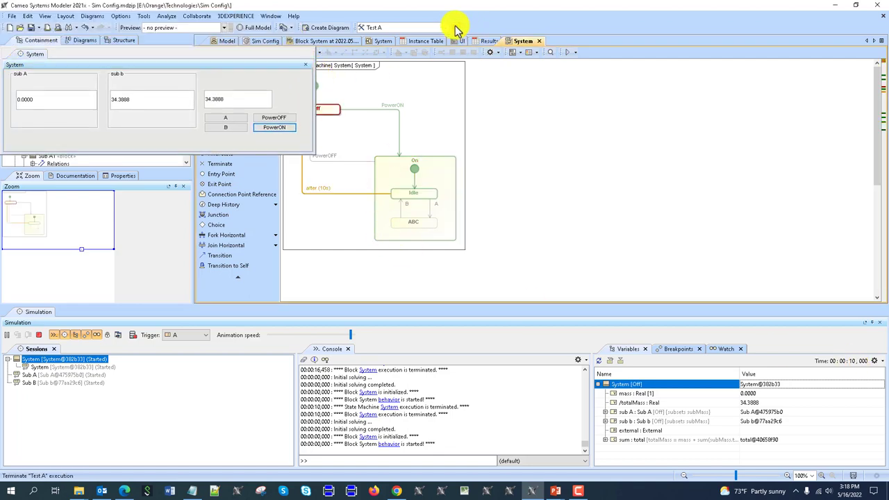
# - Examine Test A's Time Variable Name, Time Value, Number Of Steps, Duration Simulation Mode and End Time timing properties from the Sim Config diagram, and close the specification
pyautogui.click(243, 42)
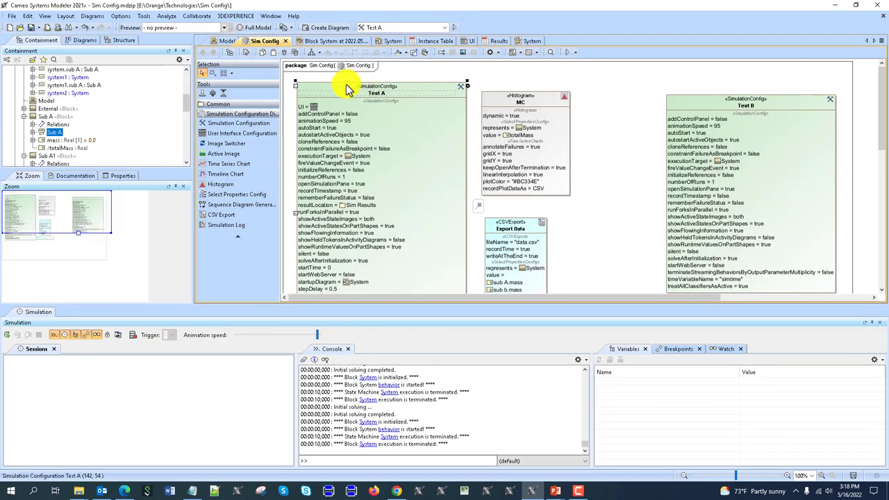
pyautogui.doubleClick(351, 85)
pyautogui.click(560, 189)
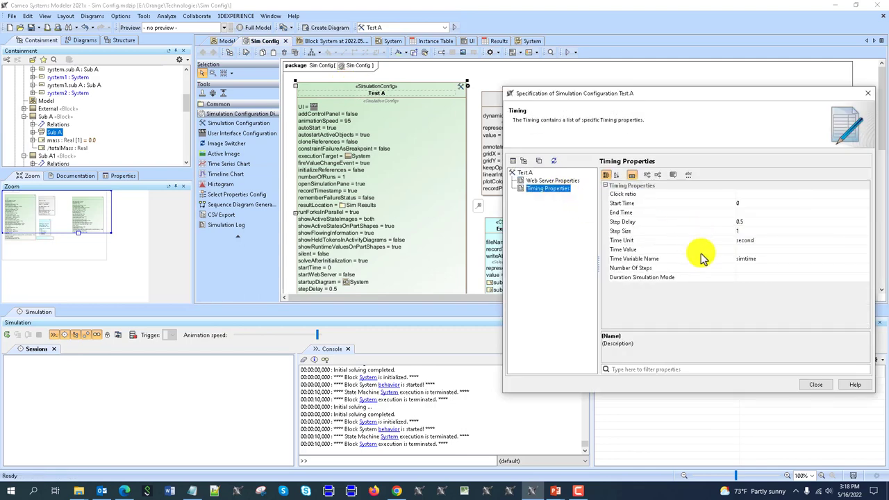
pyautogui.click(746, 259)
pyautogui.click(620, 250)
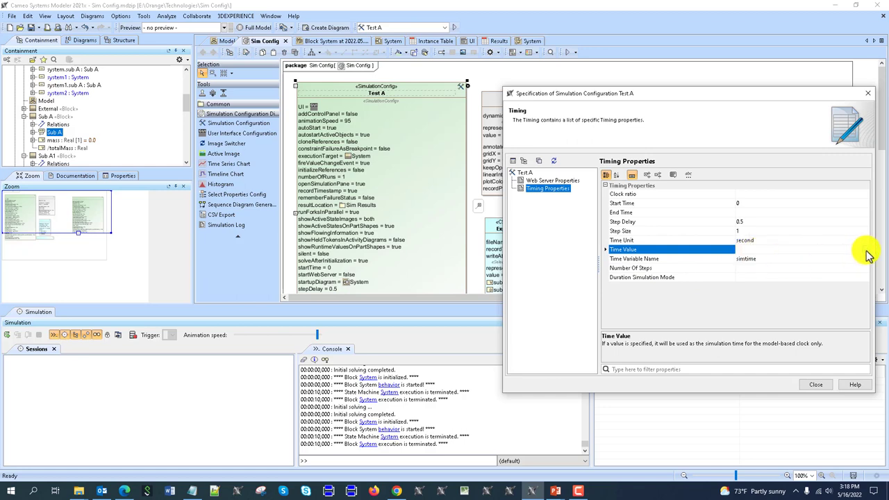
pyautogui.click(819, 251)
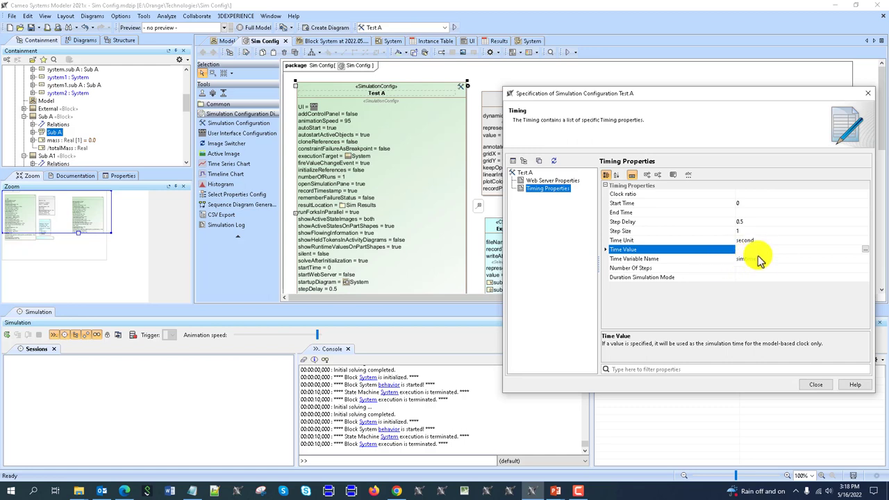
pyautogui.click(703, 268)
pyautogui.click(700, 277)
pyautogui.click(701, 267)
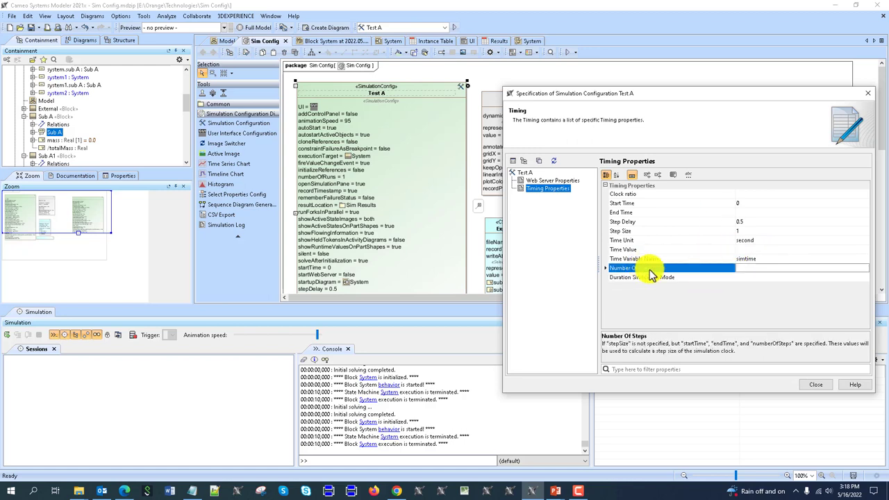
pyautogui.click(629, 211)
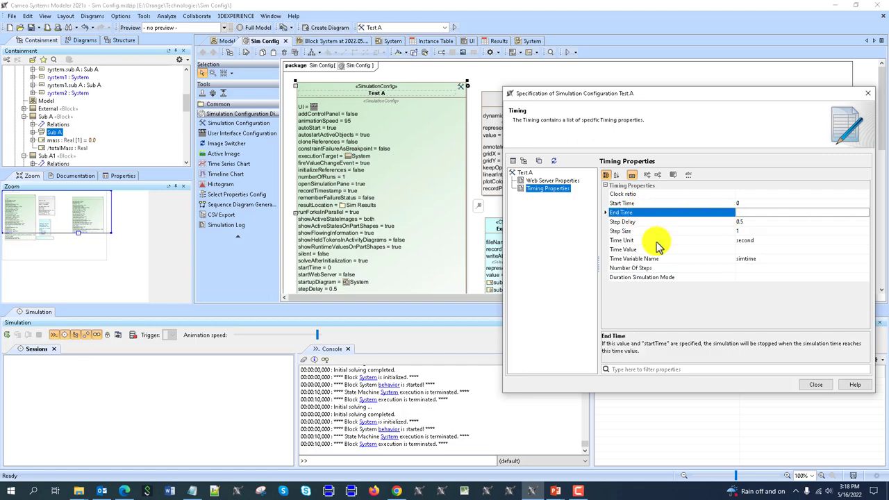
pyautogui.click(816, 384)
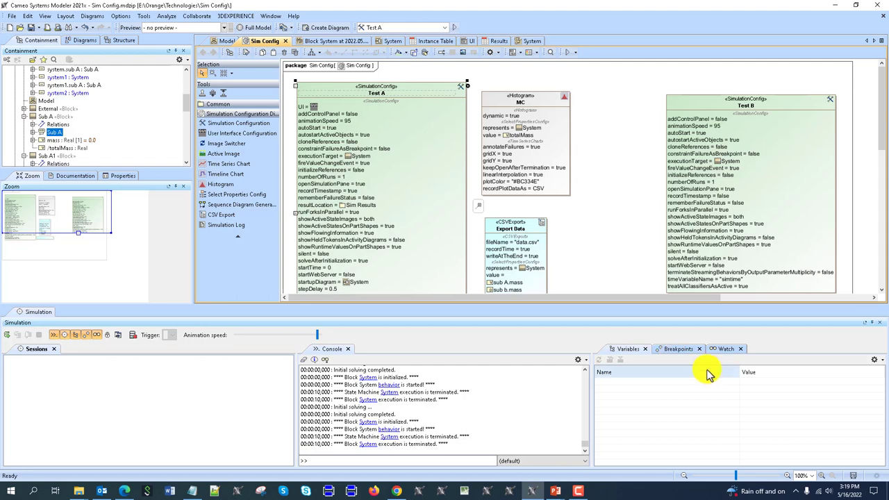
# - Switch to Chrome to consult the SimulationConfig stereotype page of the Cameo Simulation Toolkit documentation
pyautogui.click(396, 491)
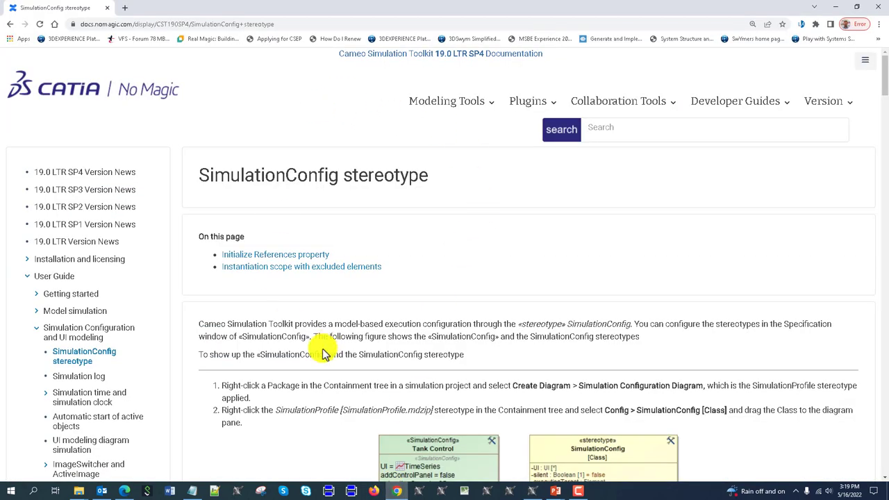